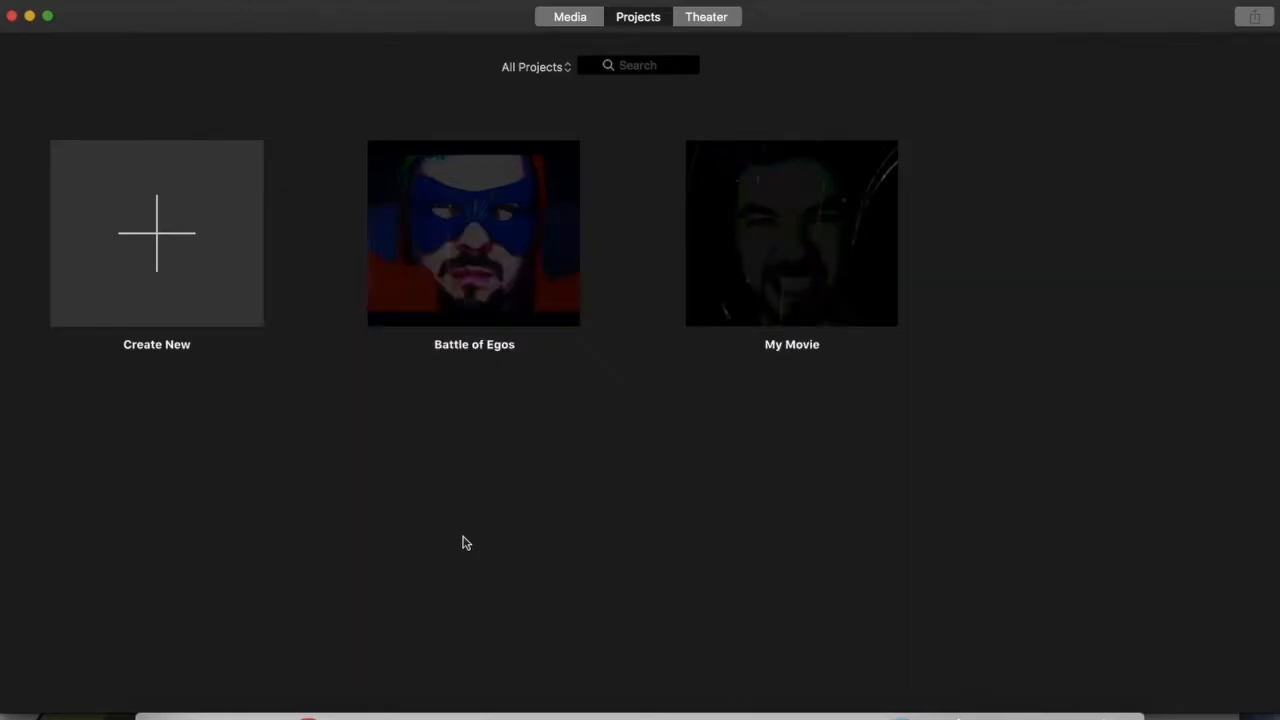
# Create a new movie project and add Untitled.mov from the external drive to the start of its timeline
pyautogui.click(181, 262)
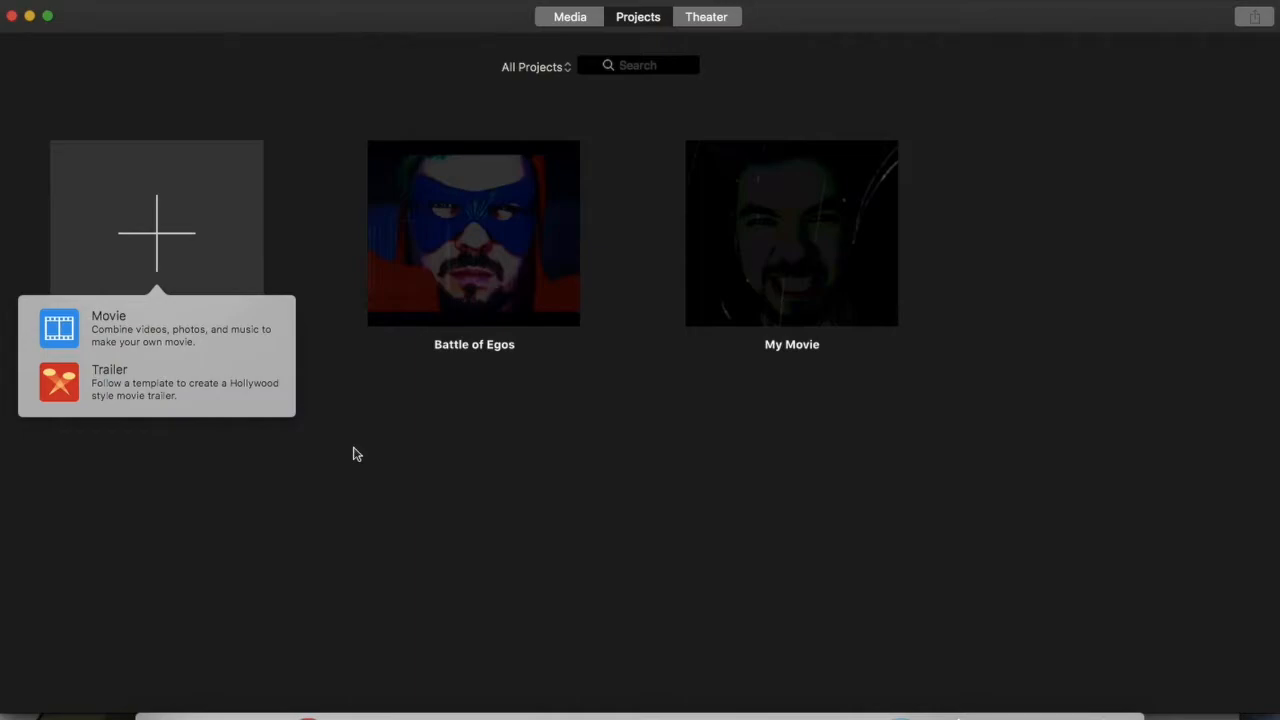
pyautogui.click(172, 332)
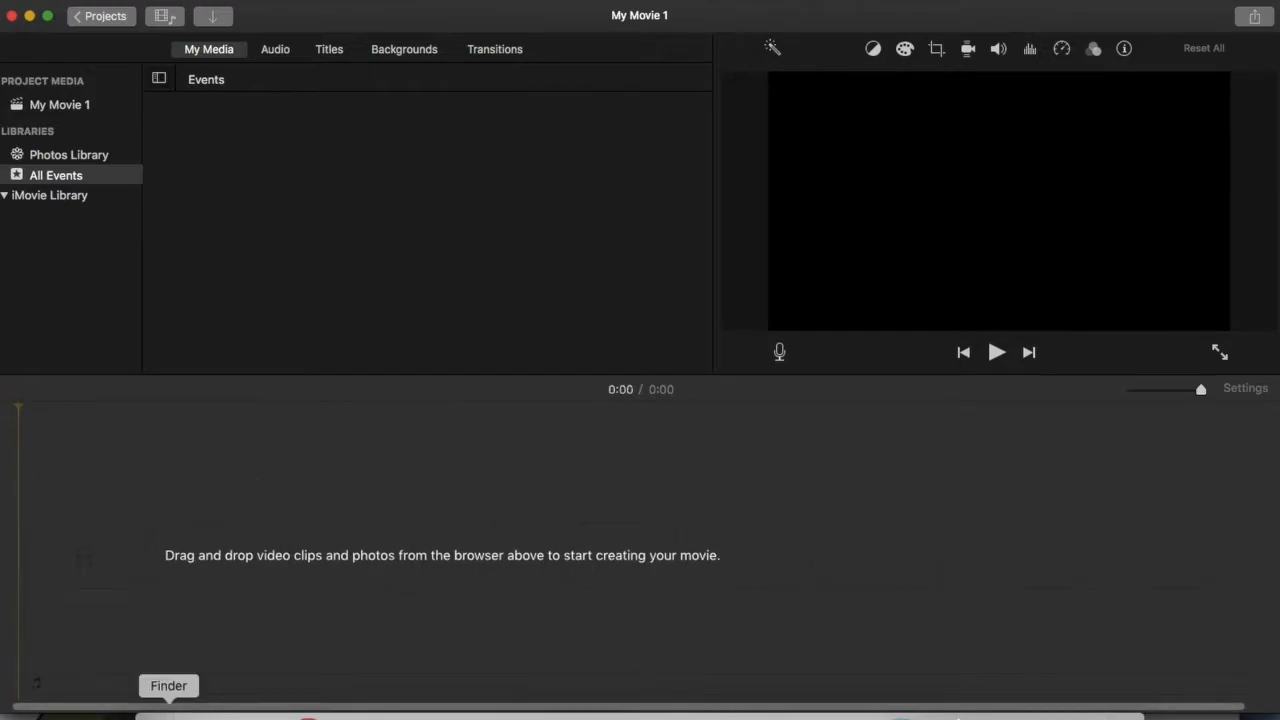
pyautogui.click(168, 714)
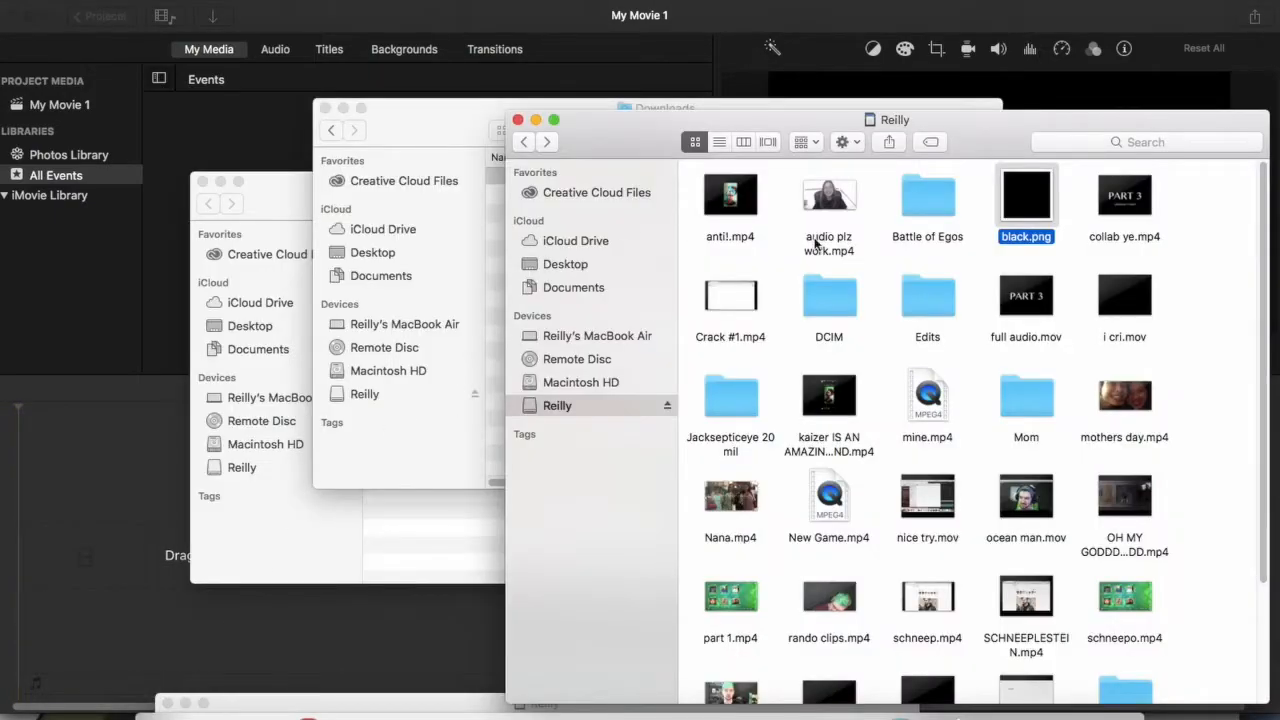
pyautogui.scroll(-5, 1185, 404)
pyautogui.moveTo(928, 555)
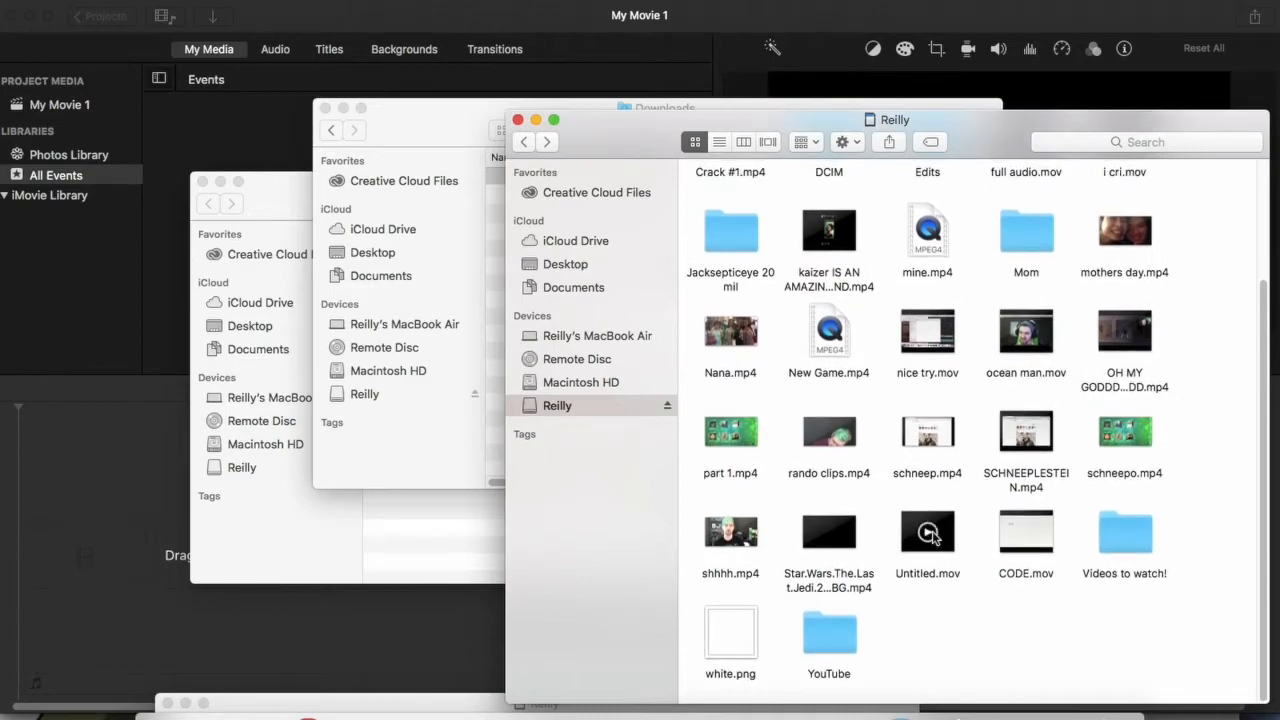
pyautogui.moveTo(946, 549); pyautogui.dragTo(66, 490)
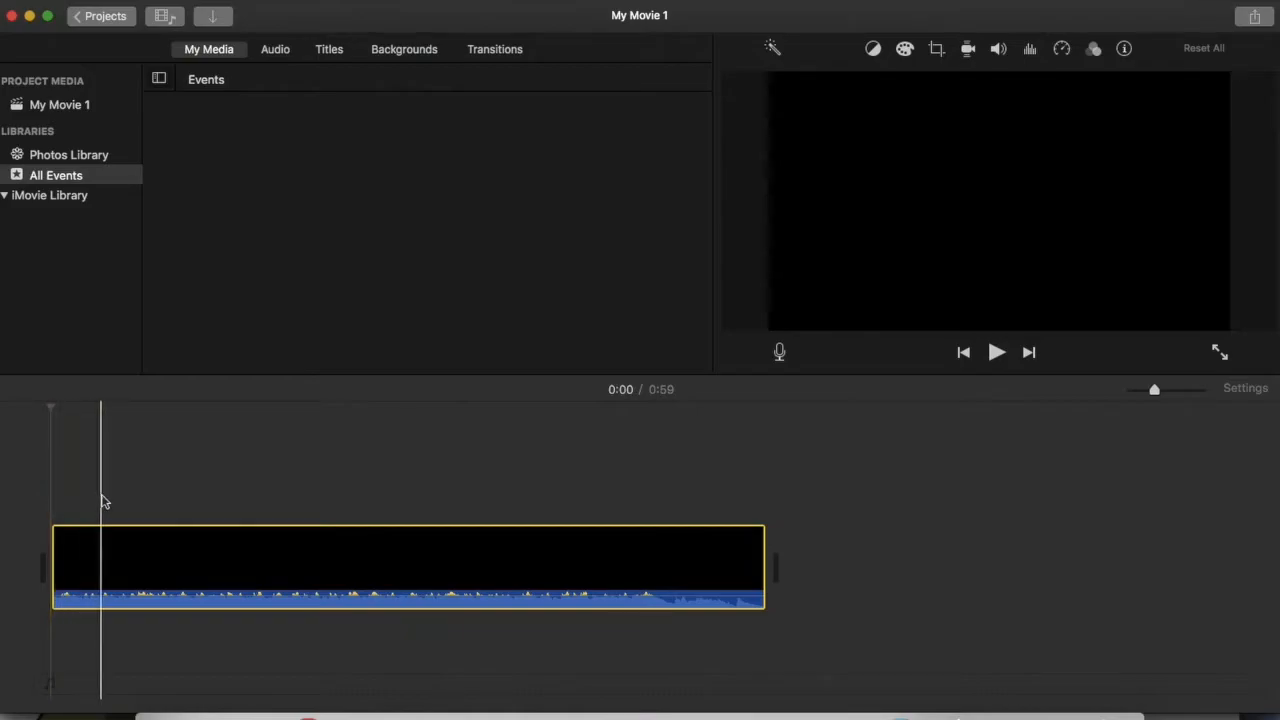
# Try splitting the timeline clip at 0:04 and undo the split
pyautogui.click(106, 504)
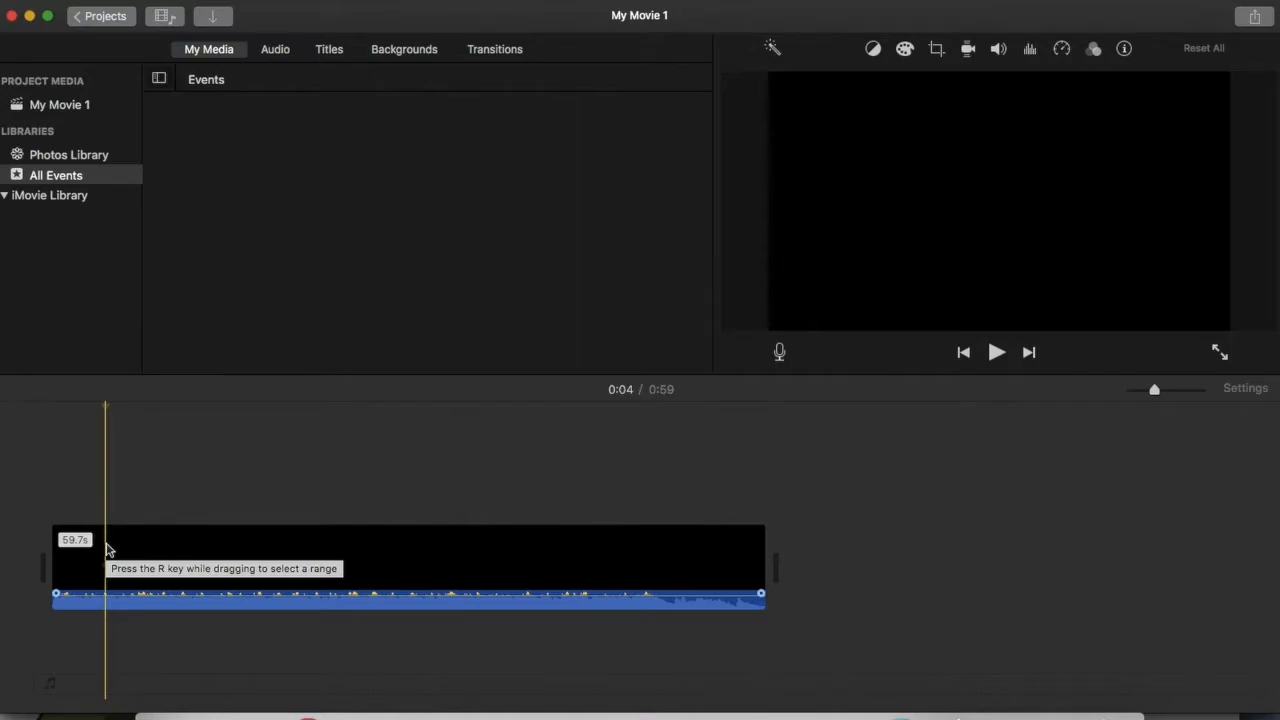
pyautogui.rightClick(108, 549)
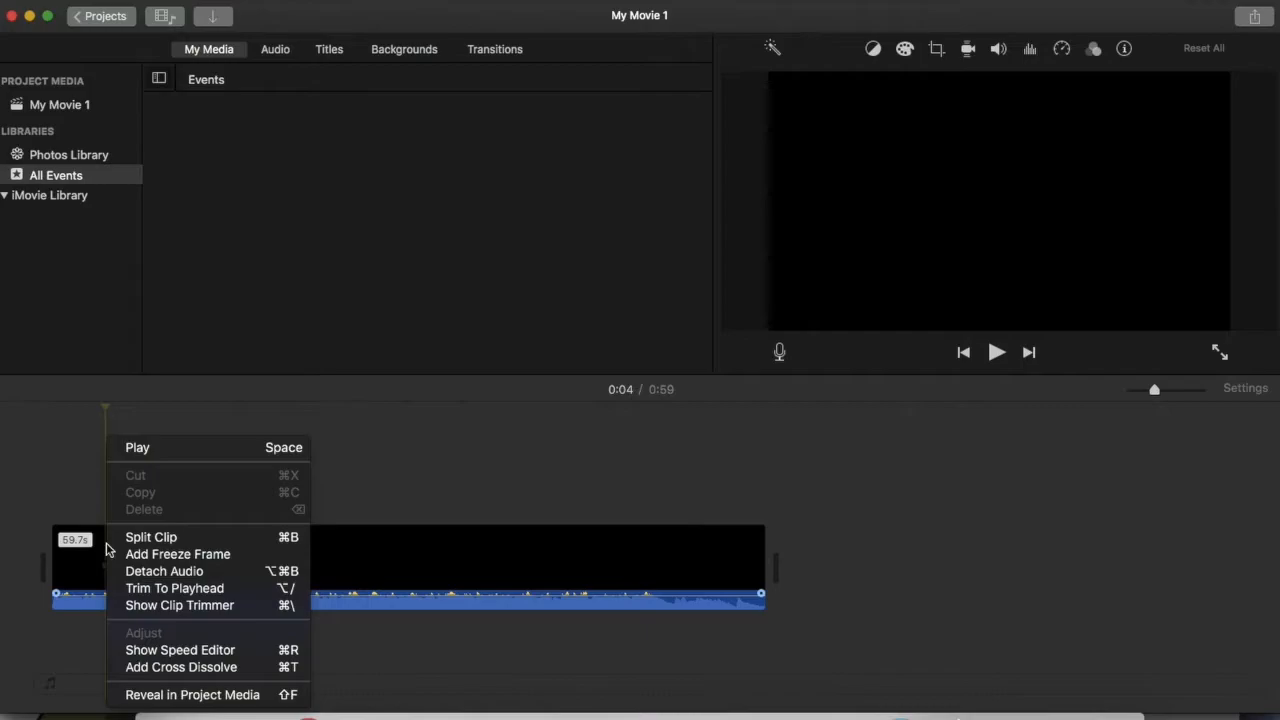
pyautogui.click(160, 537)
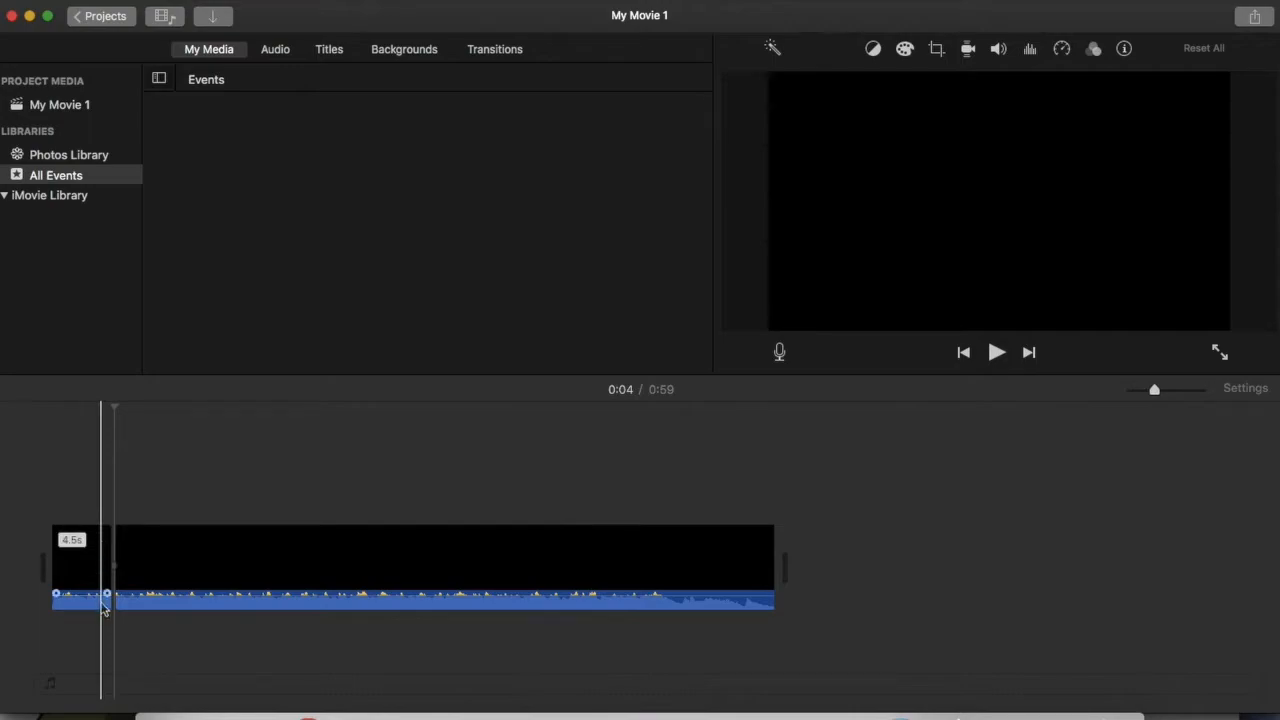
pyautogui.press('super+z')
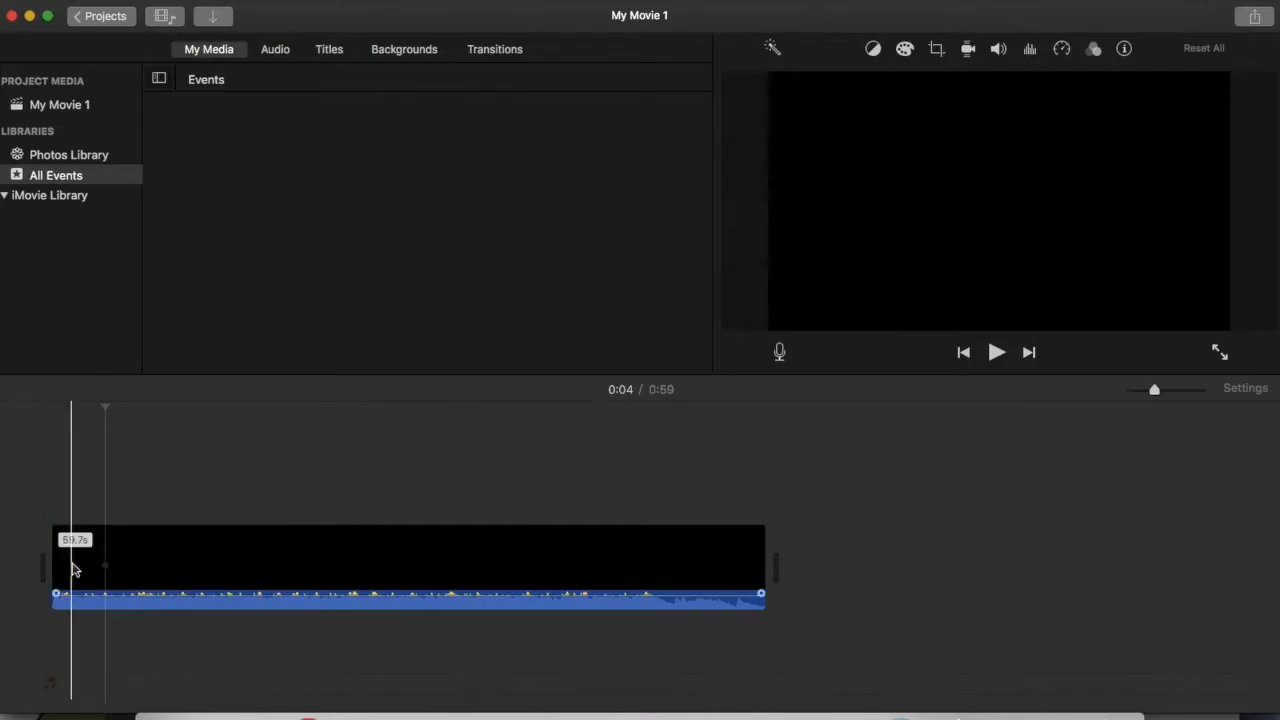
# Detach the audio from the black video clip and move it into the background music track
pyautogui.click(73, 569)
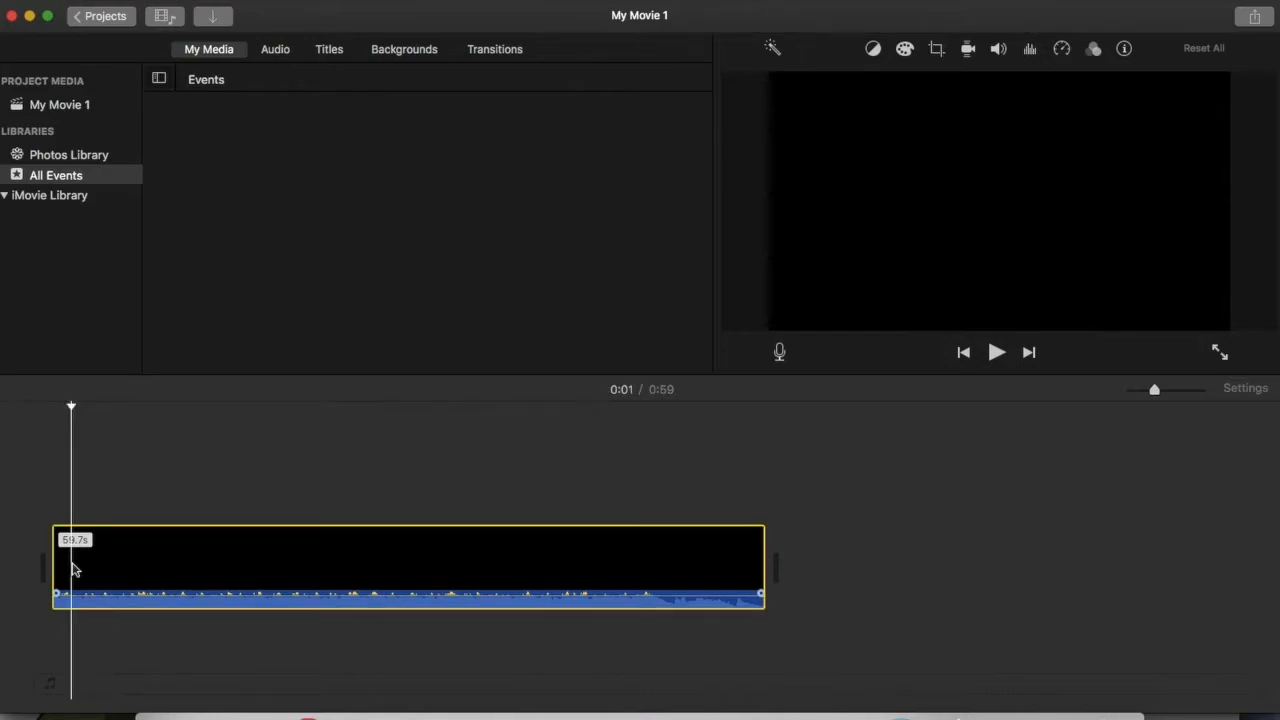
pyautogui.rightClick(73, 569)
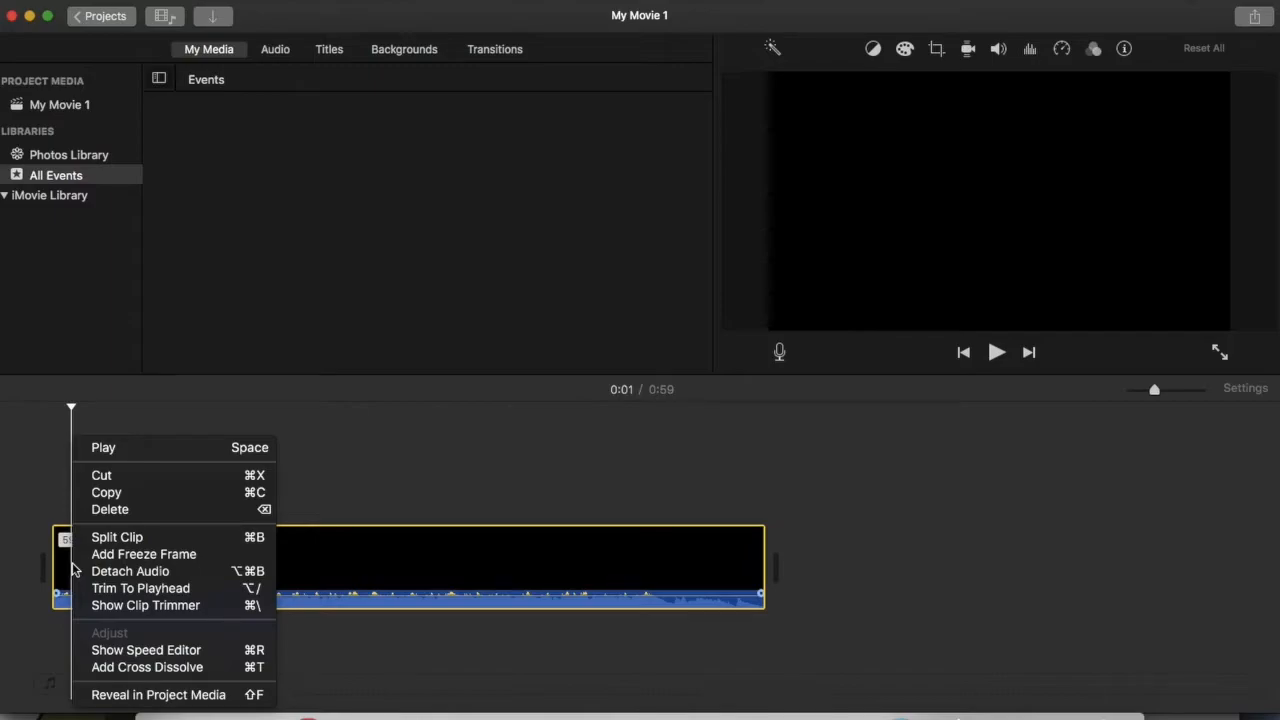
pyautogui.click(108, 572)
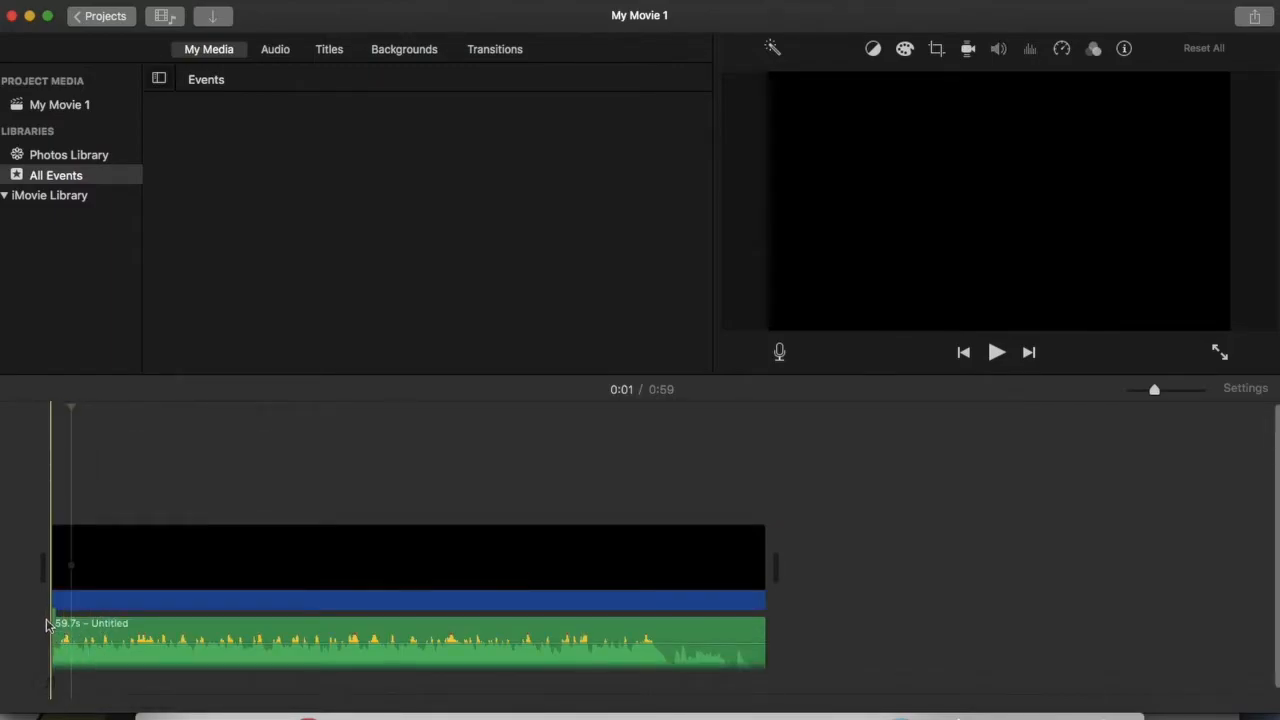
pyautogui.moveTo(93, 634); pyautogui.dragTo(80, 687)
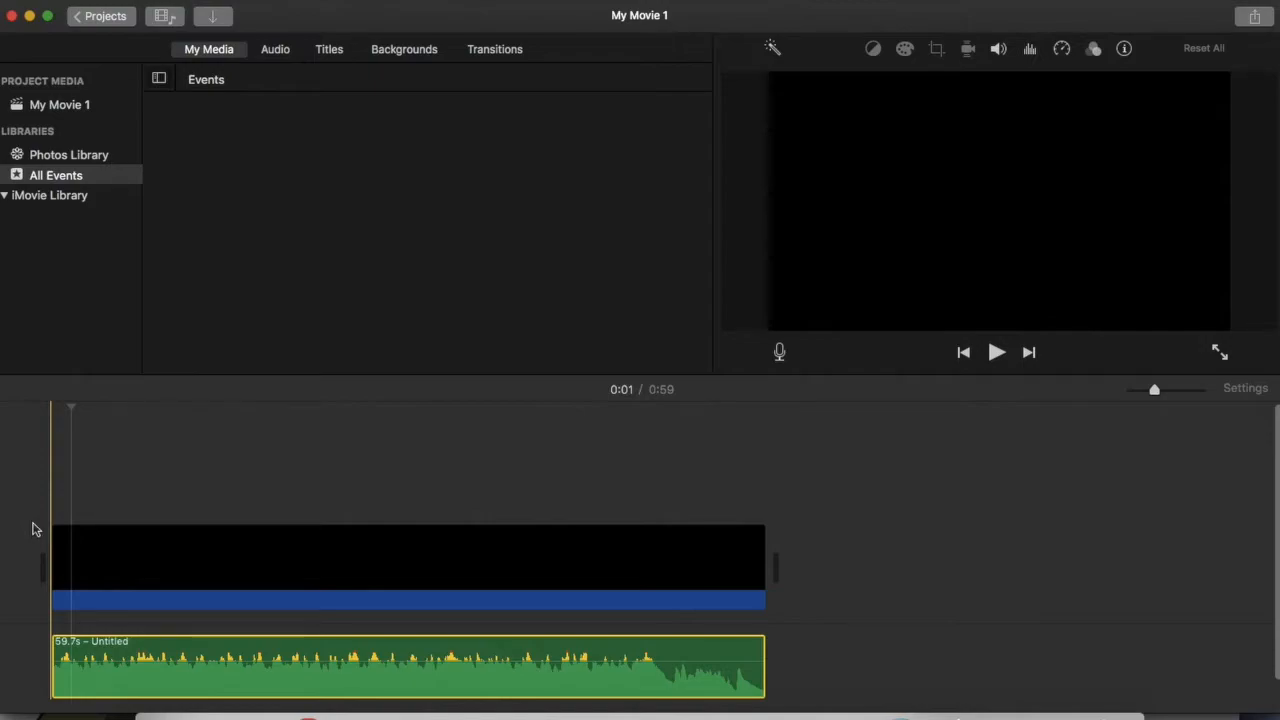
# Try deleting the black video clip above the detached audio and undo the deletion
pyautogui.click(142, 563)
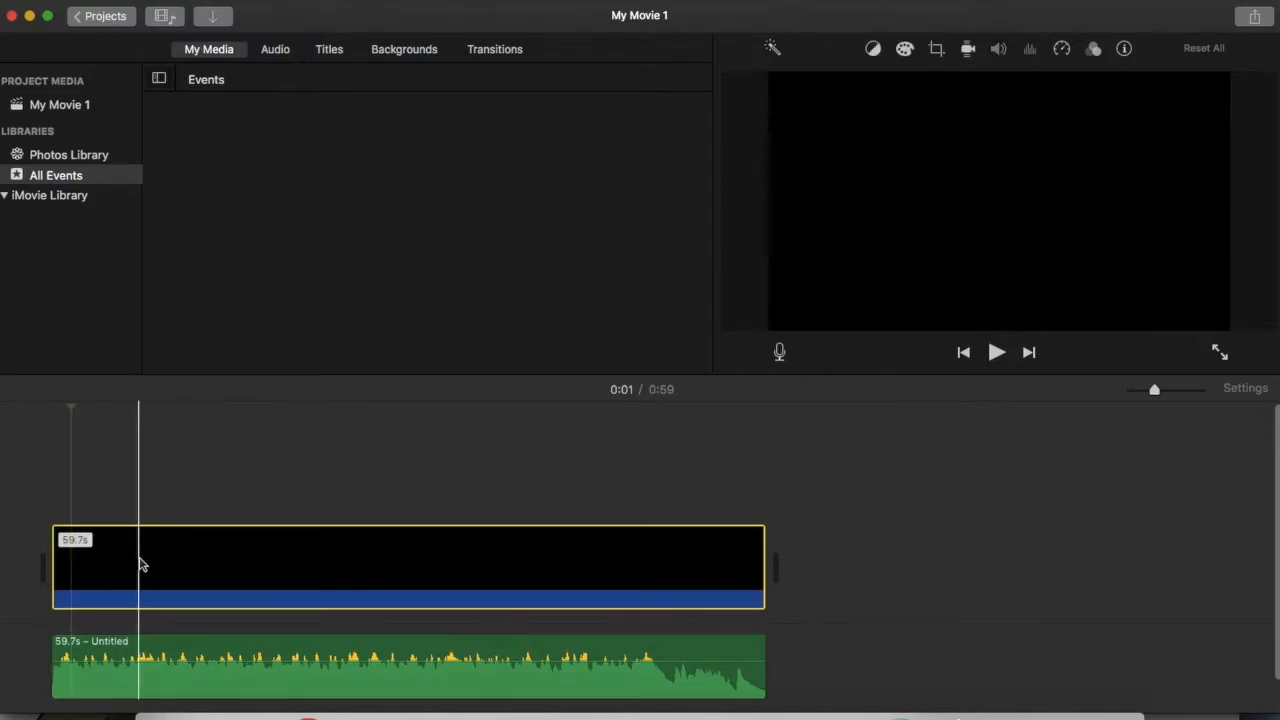
pyautogui.press('Delete')
pyautogui.press('super+z')
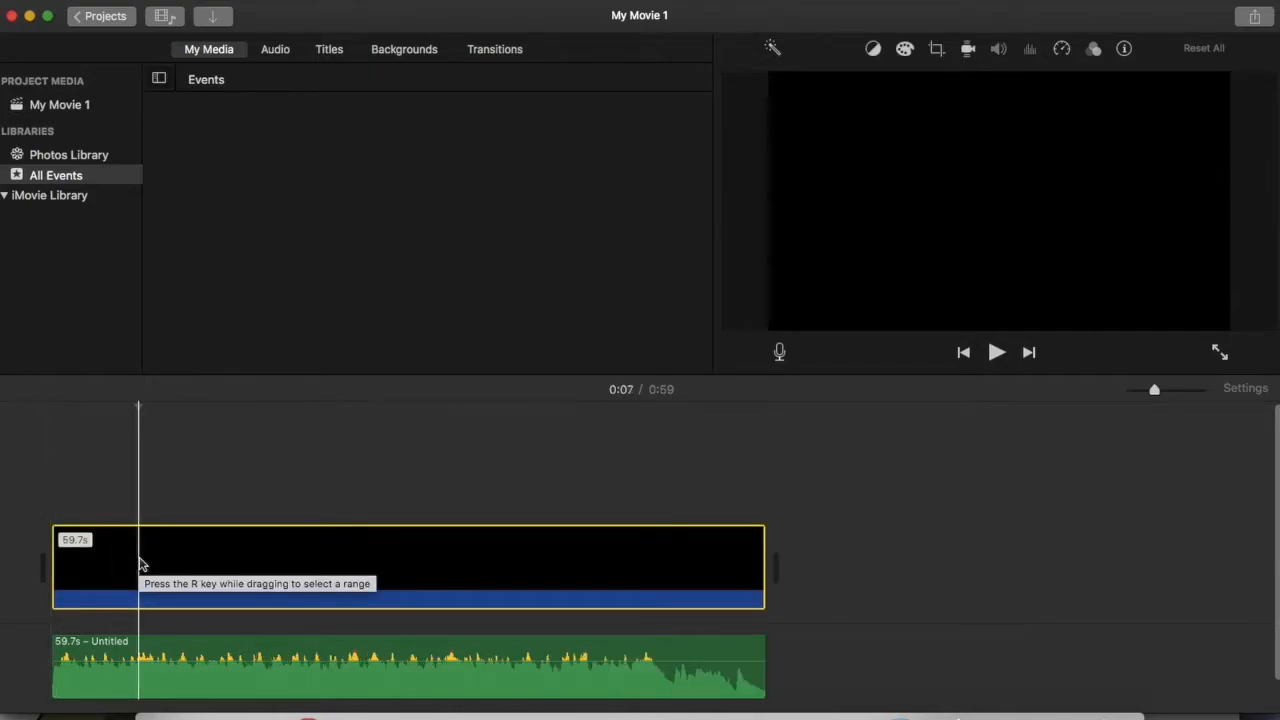
# Locate the audio beat at 0:09 and split the black video clip there
pyautogui.click(35, 500)
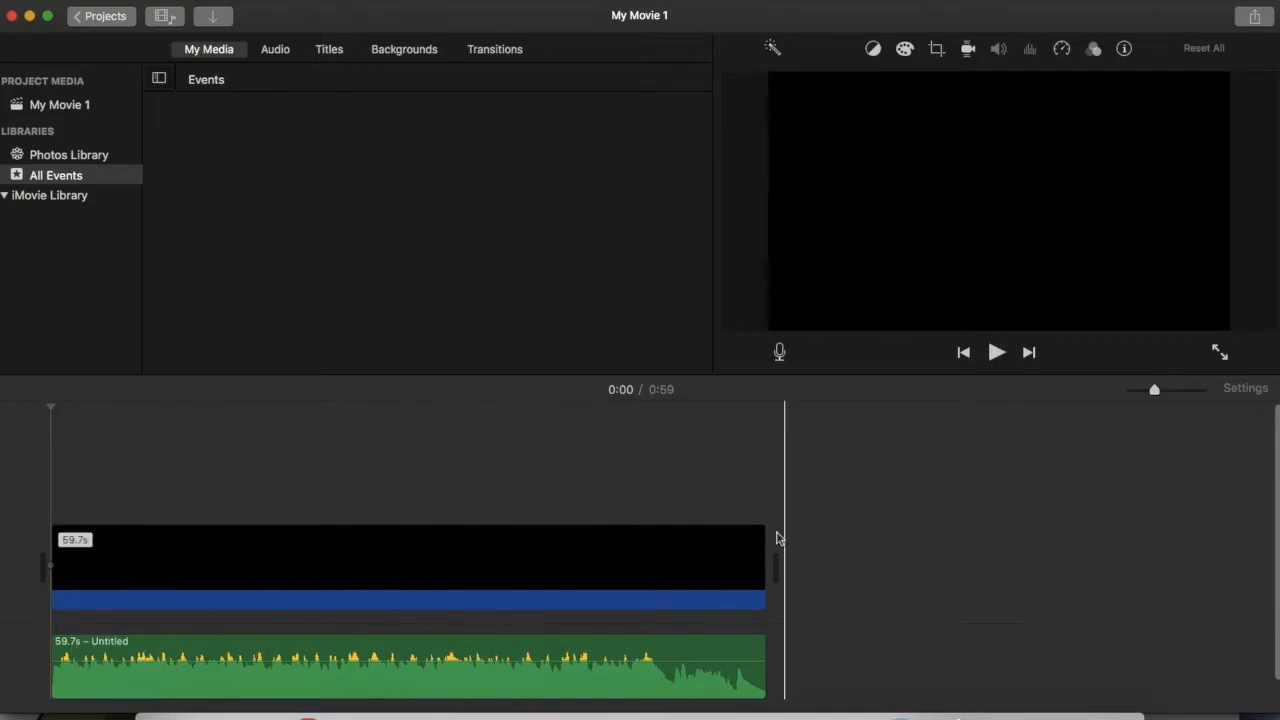
pyautogui.click(82, 508)
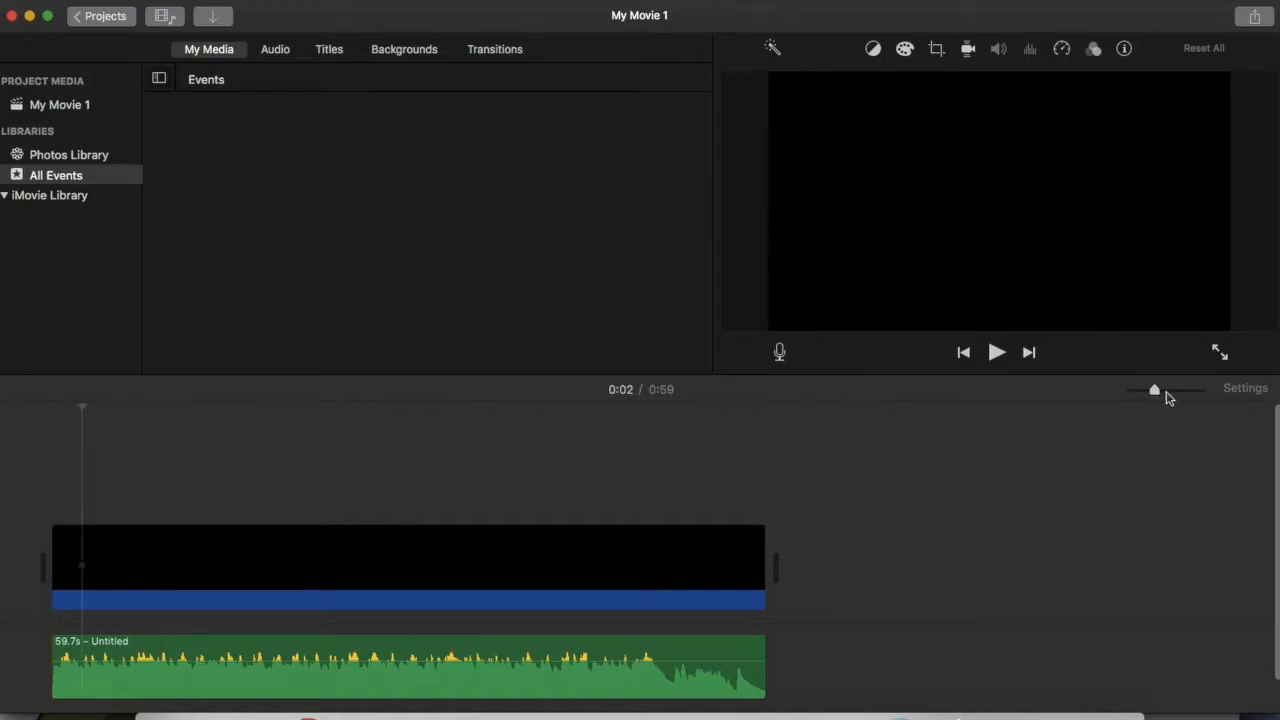
pyautogui.moveTo(1155, 392); pyautogui.dragTo(1155, 392)
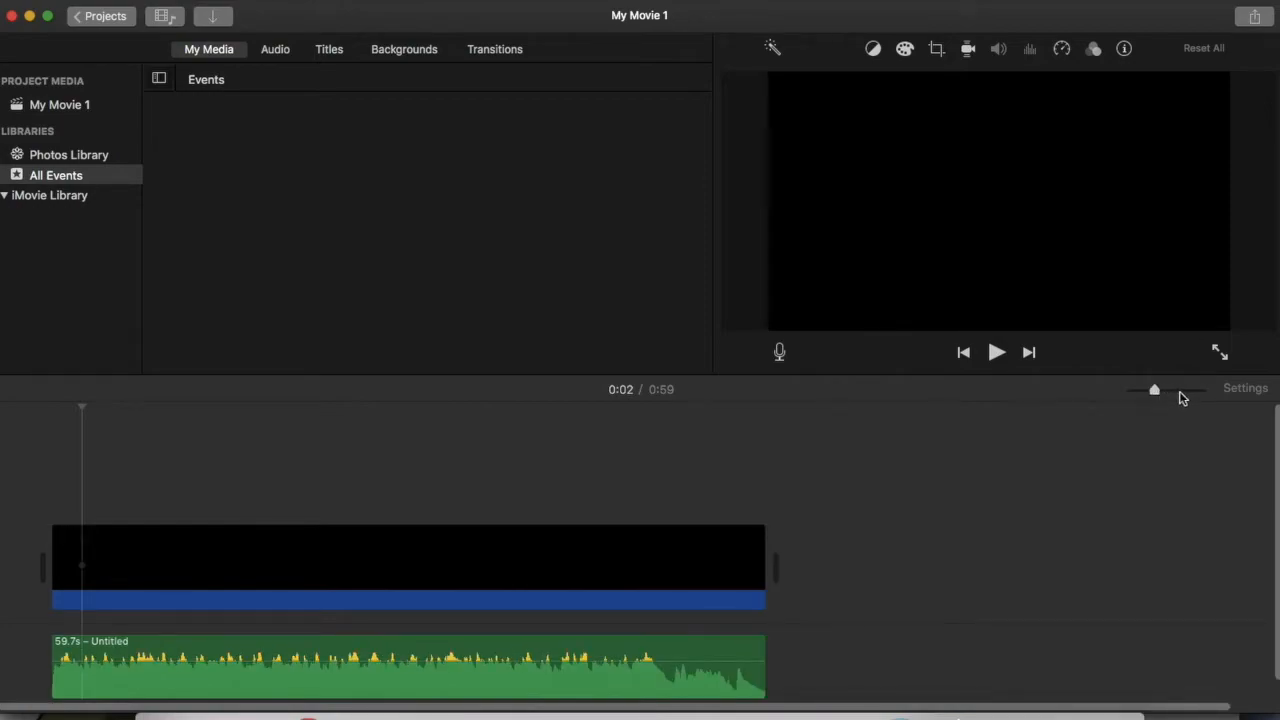
pyautogui.moveTo(1158, 394); pyautogui.dragTo(1207, 402)
pyautogui.hscroll(-5, 443, 446)
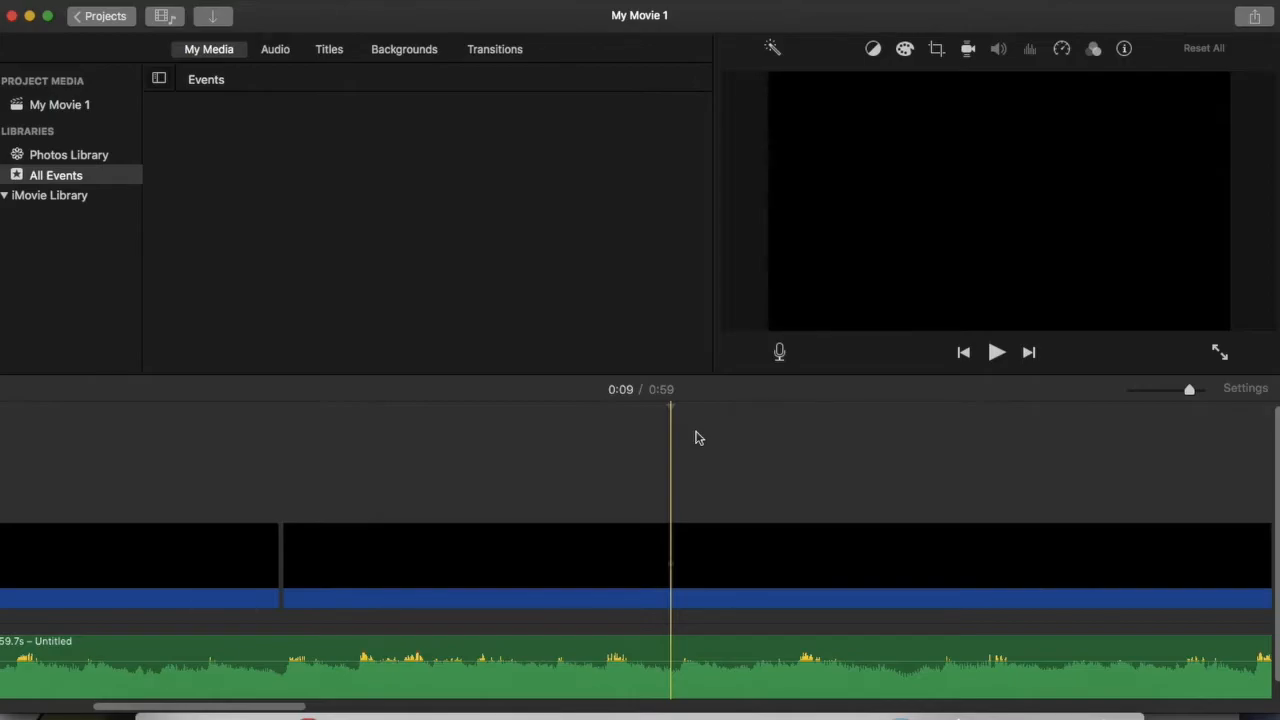
pyautogui.press('j')
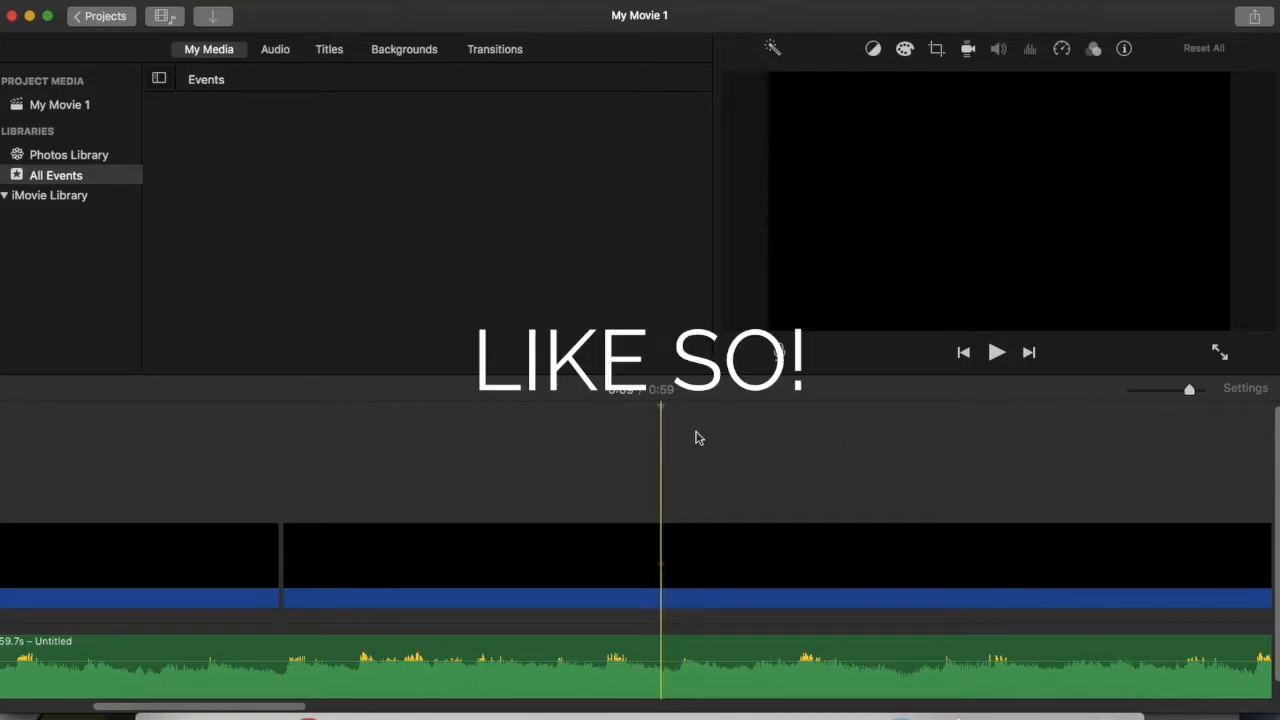
pyautogui.press('l')
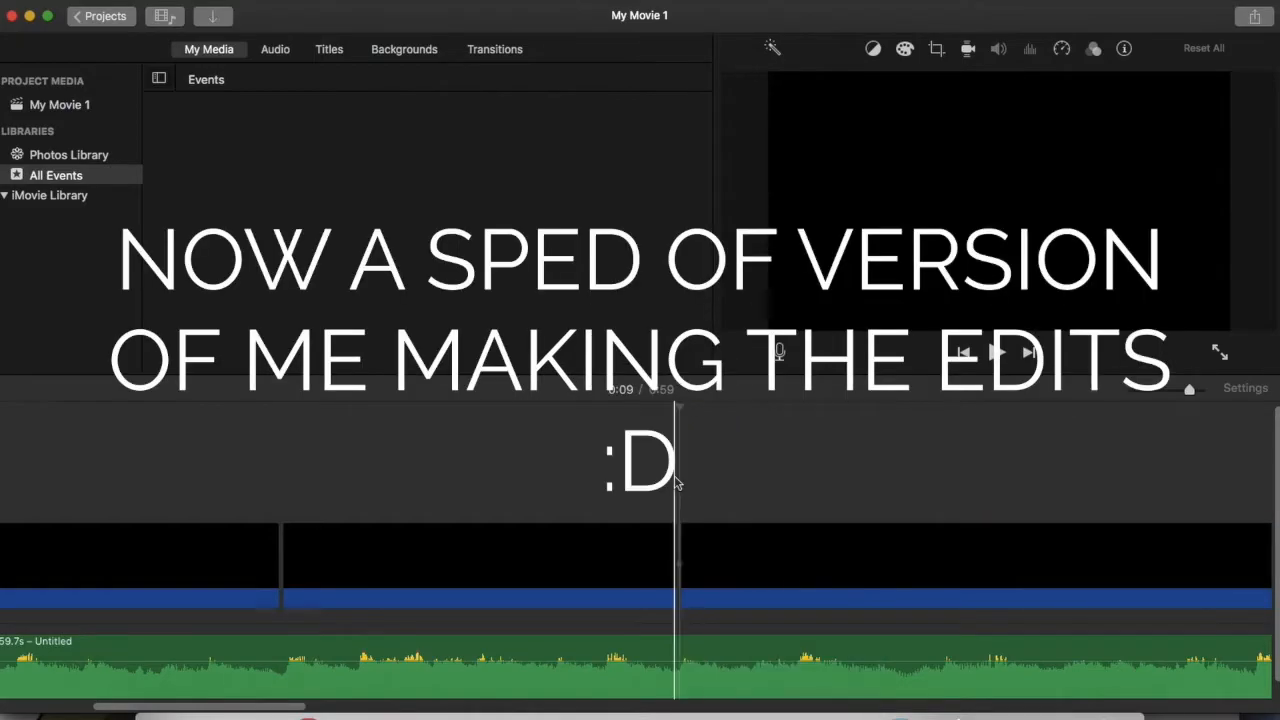
# Split the black video clip at 0:13 and again at the following audio beat
pyautogui.press('space')
pyautogui.press('space')
pyautogui.rightClick(634, 540)
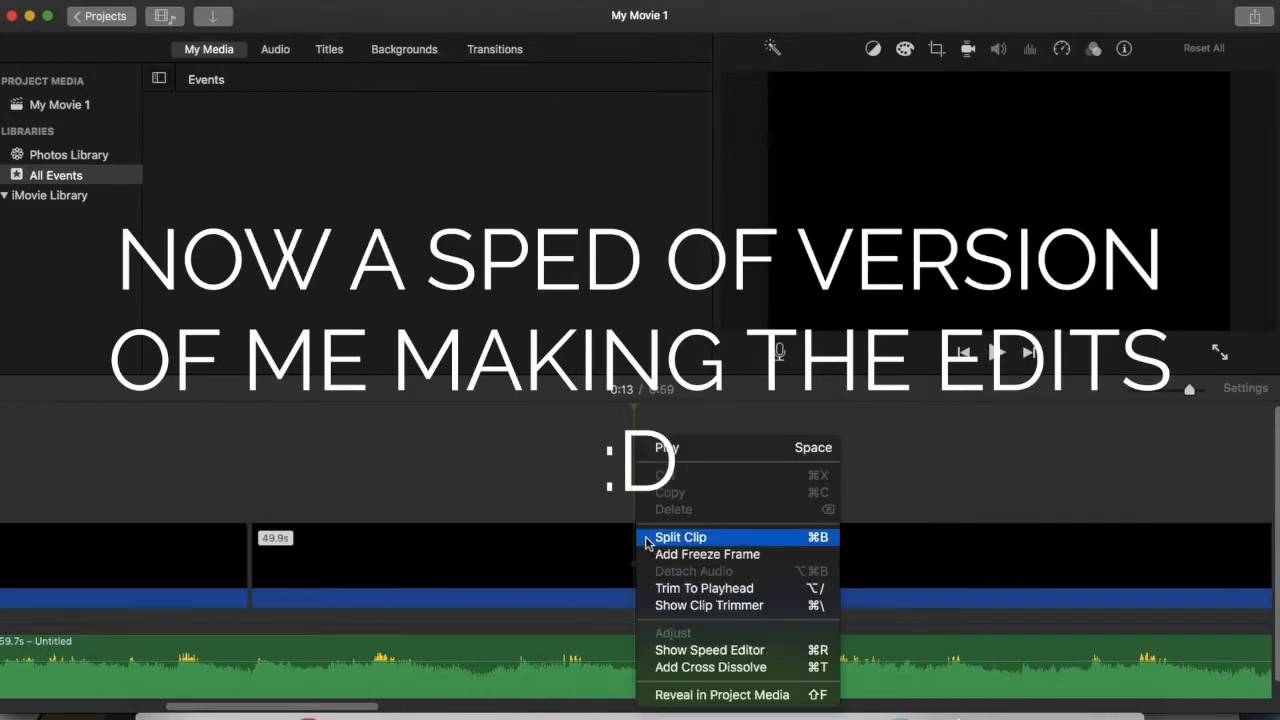
pyautogui.click(646, 538)
pyautogui.press('space')
pyautogui.press('space')
pyautogui.rightClick(668, 545)
pyautogui.click(688, 545)
# Split the remaining video clip at the next two audio beats, the second at 0:22
pyautogui.press('space')
pyautogui.hscroll(5, 600, 465)
pyautogui.rightClick(502, 545)
pyautogui.click(520, 545)
pyautogui.press('space')
pyautogui.hscroll(3, 450, 431)
pyautogui.press('space')
pyautogui.press('Left')
pyautogui.press('Left')
pyautogui.press('Left')
pyautogui.press('Left')
pyautogui.press('Left')
pyautogui.press('Left')
pyautogui.press('Left')
pyautogui.press('Left')
pyautogui.press('Left')
pyautogui.press('Left')
pyautogui.rightClick(584, 545)
pyautogui.click(602, 545)
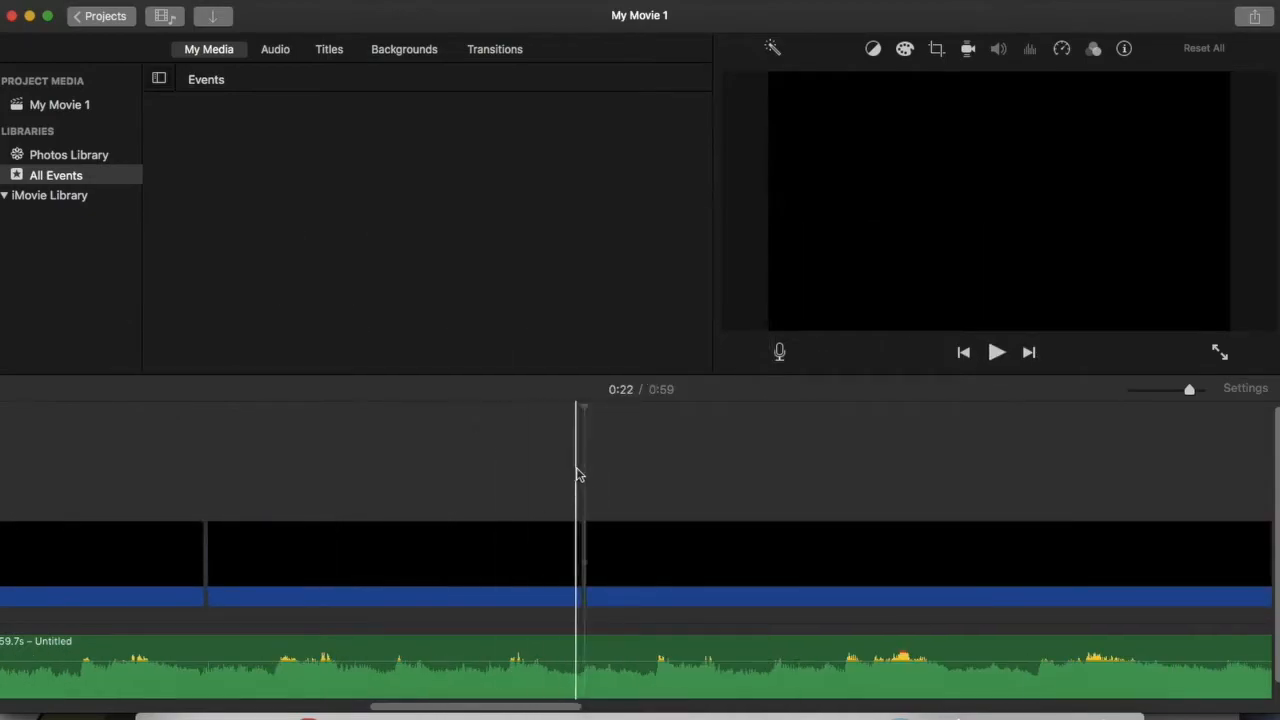
# Play on from 0:22 and split the remaining video clip at a following audio beat
pyautogui.press('space')
pyautogui.hscroll(3, 480, 431)
pyautogui.press('space')
pyautogui.press('Right')
pyautogui.press('Right')
pyautogui.press('Right')
pyautogui.press('Right')
pyautogui.press('Right')
pyautogui.press('super+b')
# Add another split to the black video clip at 0:24
pyautogui.press('space')
pyautogui.press('space')
pyautogui.press('Left')
pyautogui.press('Left')
pyautogui.press('Left')
pyautogui.press('Left')
pyautogui.press('Left')
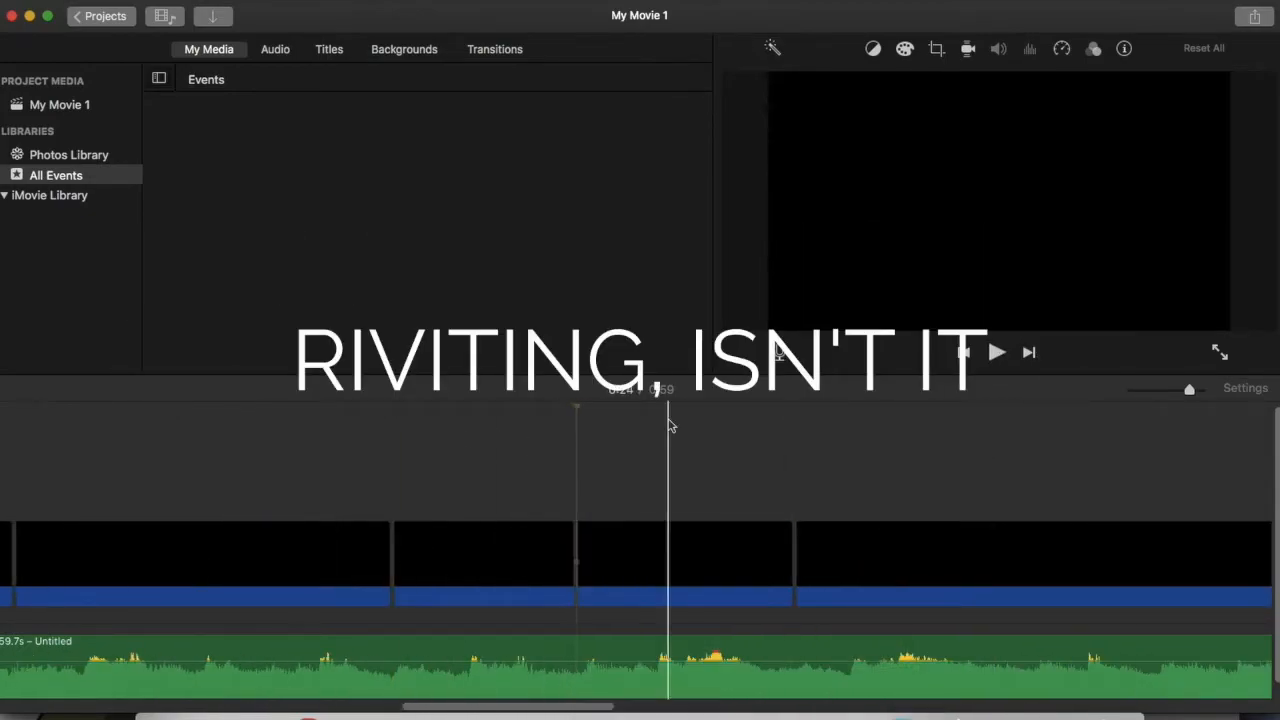
pyautogui.press('super+b')
# Split the remaining video clip at two further audio beats, the second at about 0:32
pyautogui.press('space')
pyautogui.hscroll(4, 814, 483)
pyautogui.press('space')
pyautogui.press('super+b')
pyautogui.press('space')
pyautogui.hscroll(5, 706, 434)
pyautogui.press('space')
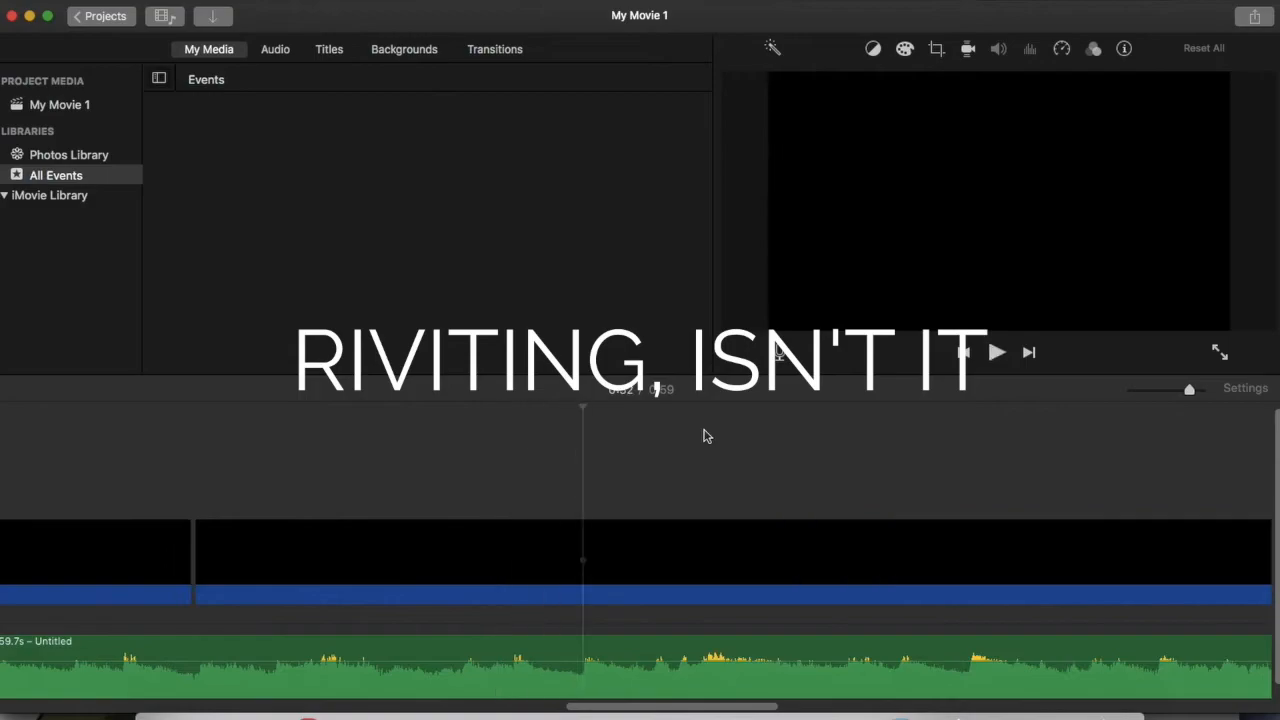
pyautogui.press('Left')
pyautogui.press('Left')
pyautogui.press('super+b')
# Split the remaining video clip on the audio beats at 0:35 and 0:38
pyautogui.press('space')
pyautogui.hscroll(5, 580, 500)
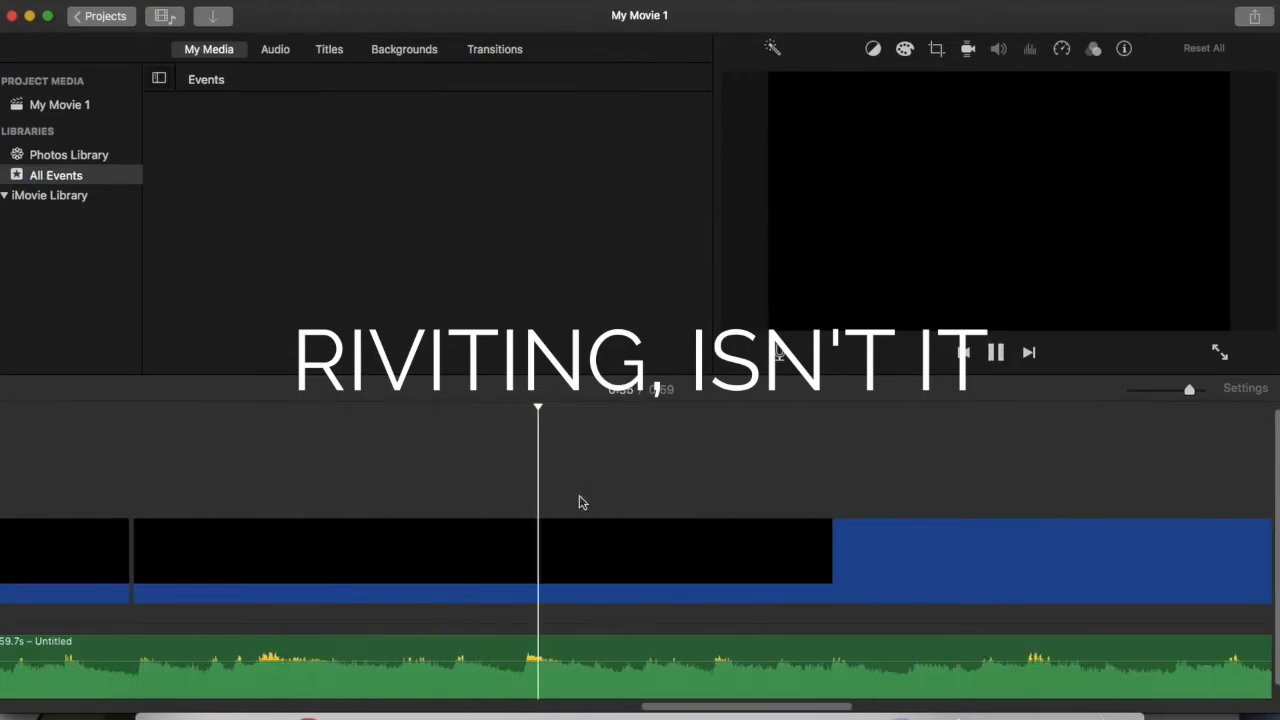
pyautogui.click(387, 427)
pyautogui.press('space')
pyautogui.press('super+b')
pyautogui.press('space')
pyautogui.hscroll(5, 545, 440)
pyautogui.press('space')
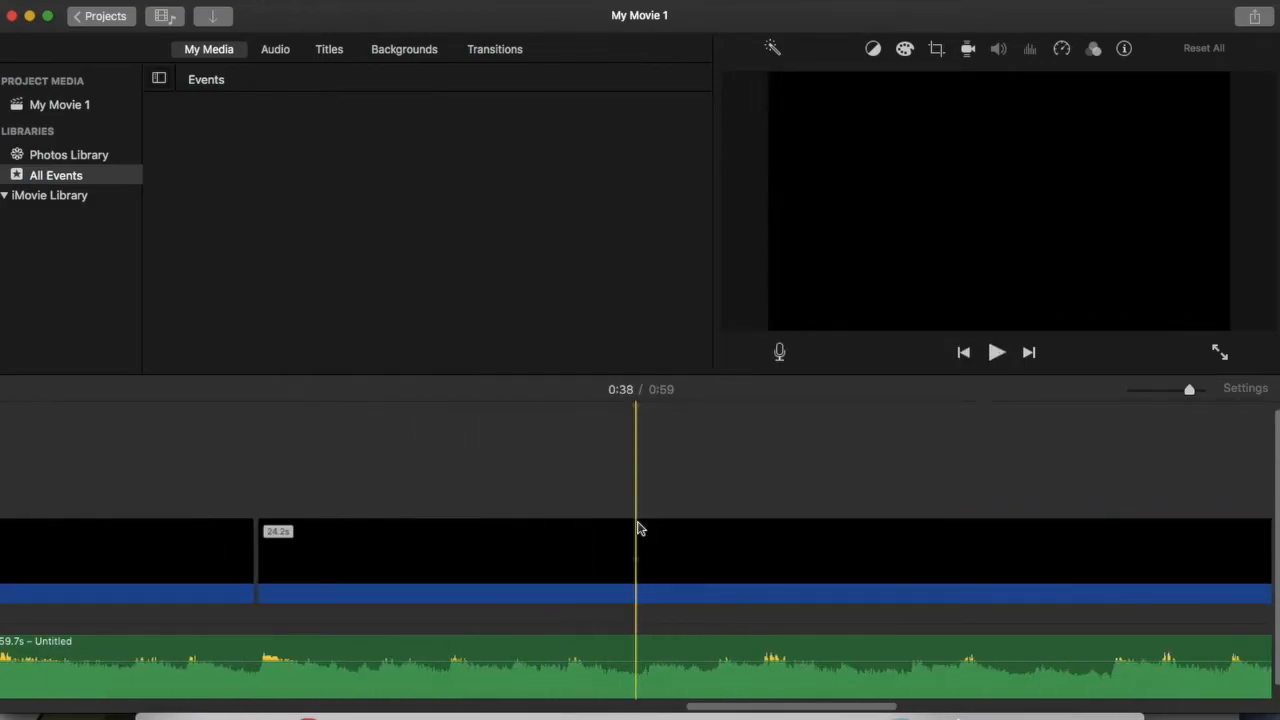
pyautogui.press('super+b')
# Split the remaining video clip at the next two audio beats after 0:38
pyautogui.press('space')
pyautogui.hscroll(5, 545, 450)
pyautogui.press('space')
pyautogui.press('super+b')
pyautogui.press('space')
pyautogui.hscroll(5, 560, 460)
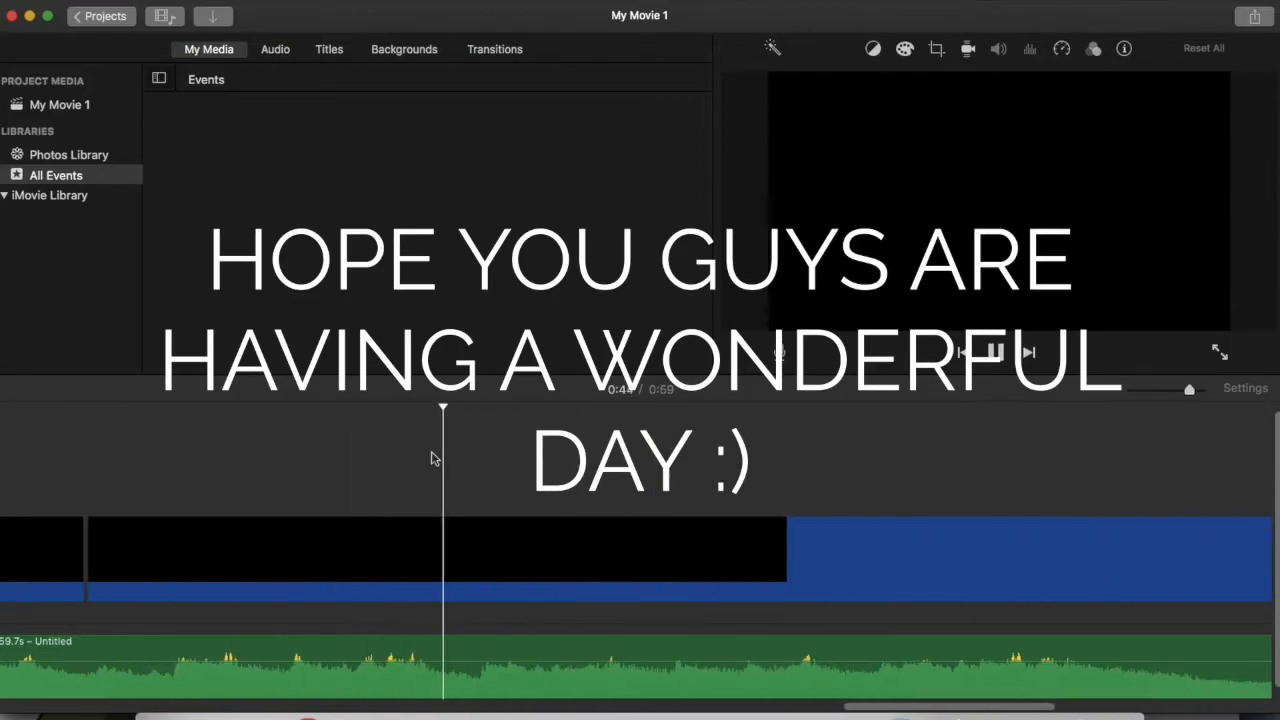
pyautogui.press('space')
pyautogui.press('super+b')
# Split the remaining video clip at about 0:48 and again at the following audio beat
pyautogui.press('space')
pyautogui.hscroll(4, 477, 480)
pyautogui.press('space')
pyautogui.press('super+b')
pyautogui.press('space')
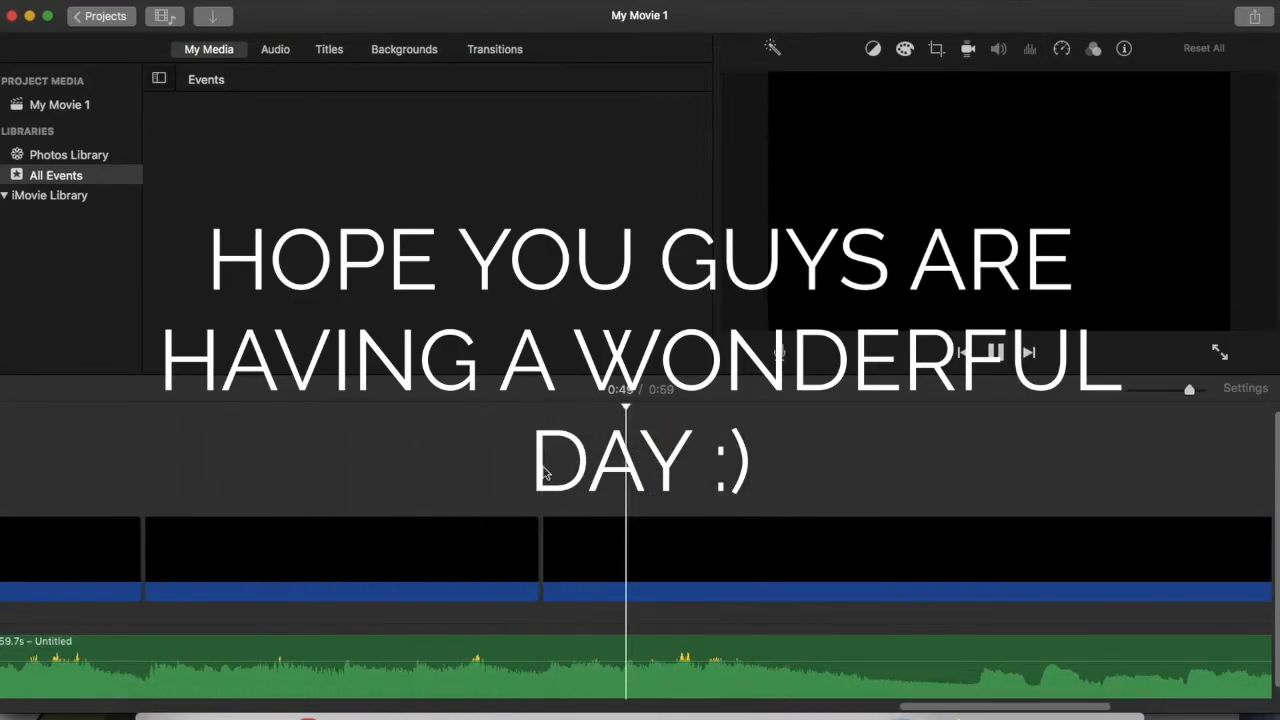
pyautogui.hscroll(5, 544, 470)
pyautogui.press('space')
pyautogui.press('super+b')
# Make the last split in the black video clip, near the fading end of the audio
pyautogui.press('space')
pyautogui.hscroll(2, 544, 468)
pyautogui.press('super+minus')
pyautogui.press('space')
pyautogui.rightClick(924, 540)
pyautogui.click(935, 538)
pyautogui.press('space')
pyautogui.press('super+minus')
pyautogui.hscroll(-10, 462, 498)
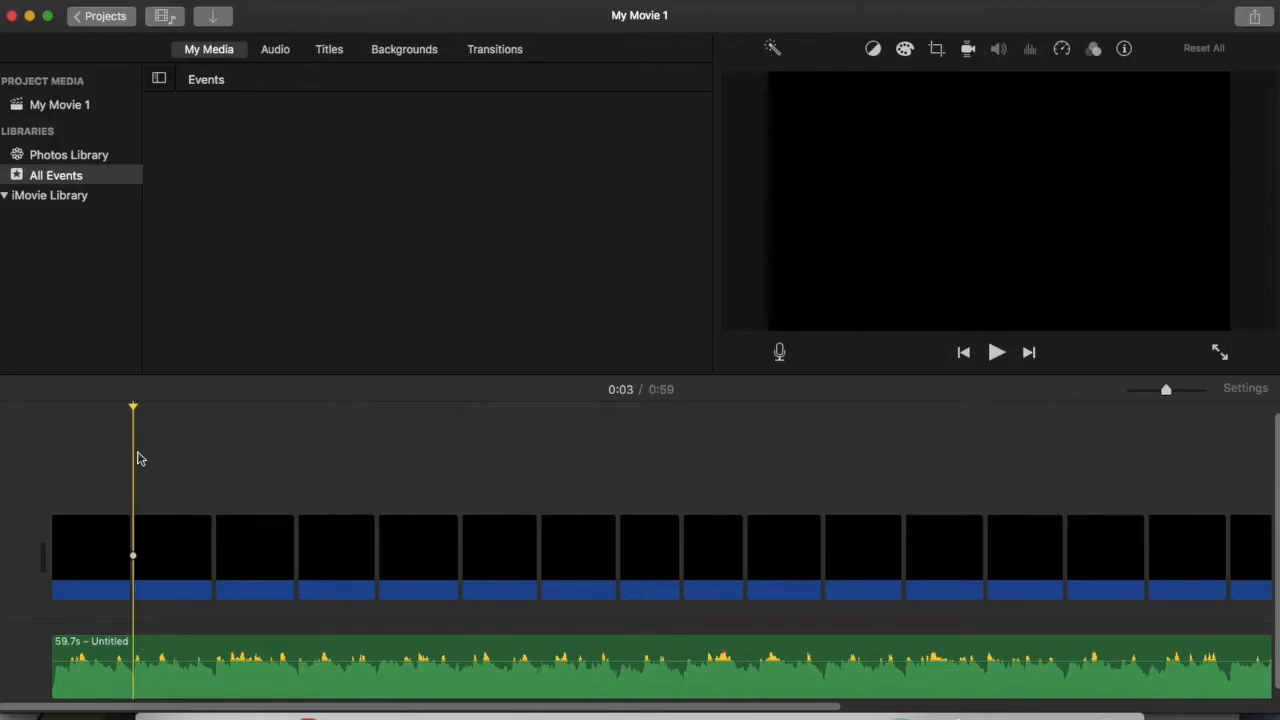
# Add ocean man.mov at the timeline's start as a layer above the first black segment, and dismiss the import notification
pyautogui.click(44, 440)
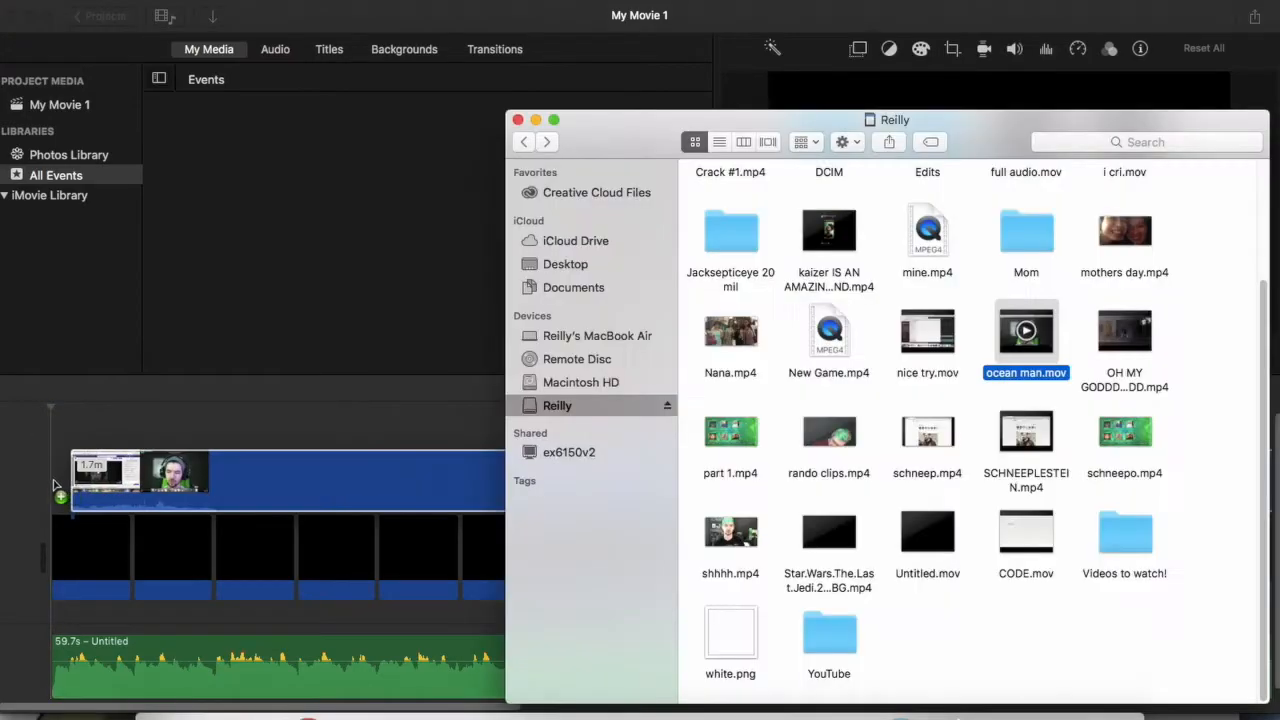
pyautogui.moveTo(55, 485); pyautogui.dragTo(52, 485)
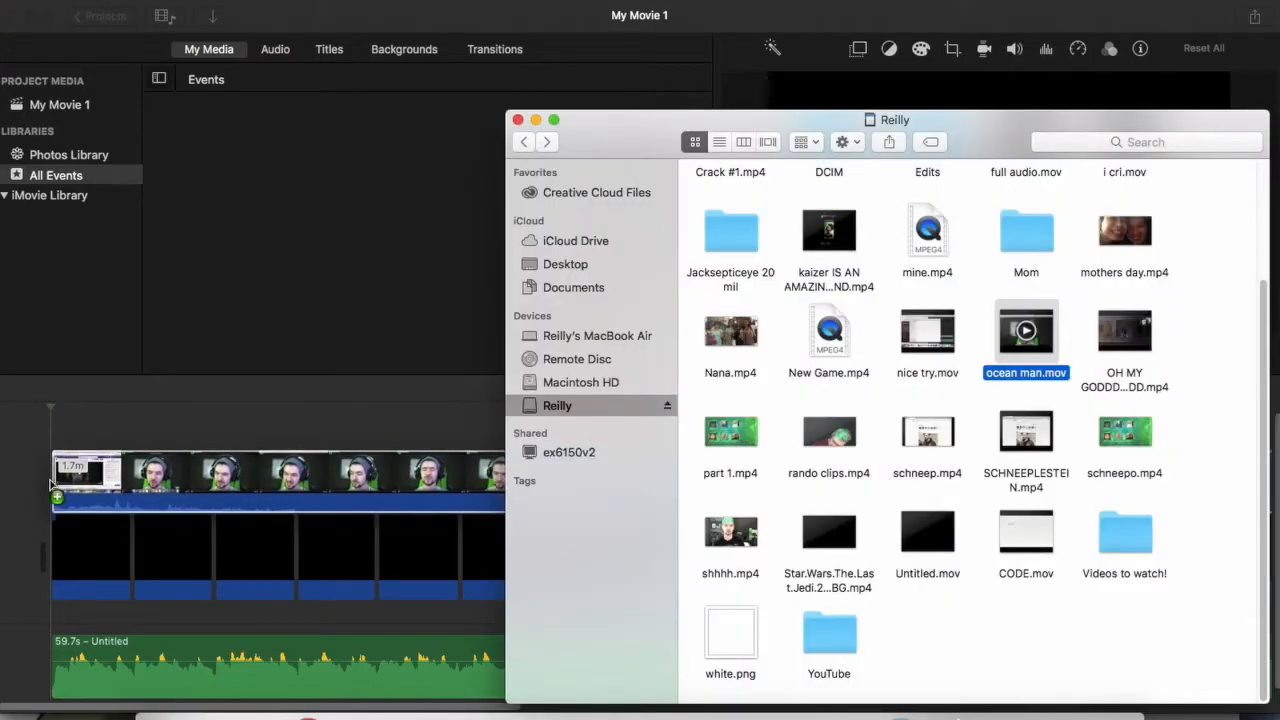
pyautogui.click(58, 422)
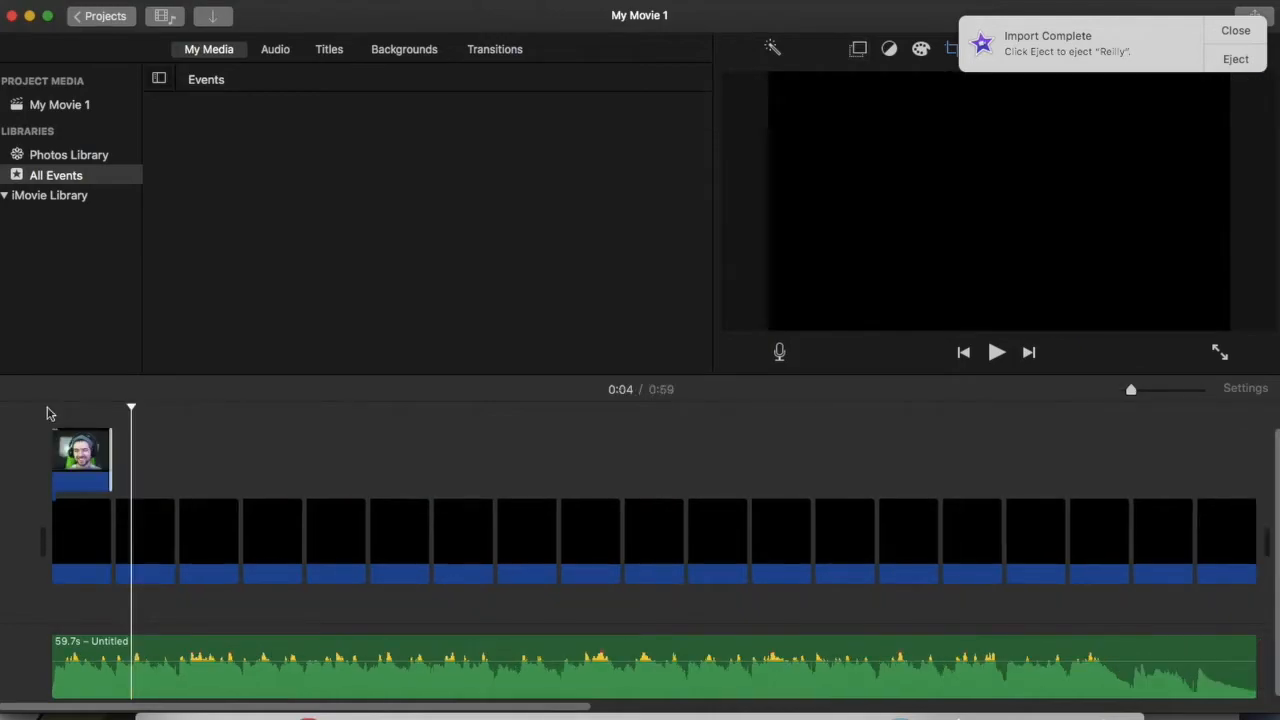
pyautogui.click(50, 410)
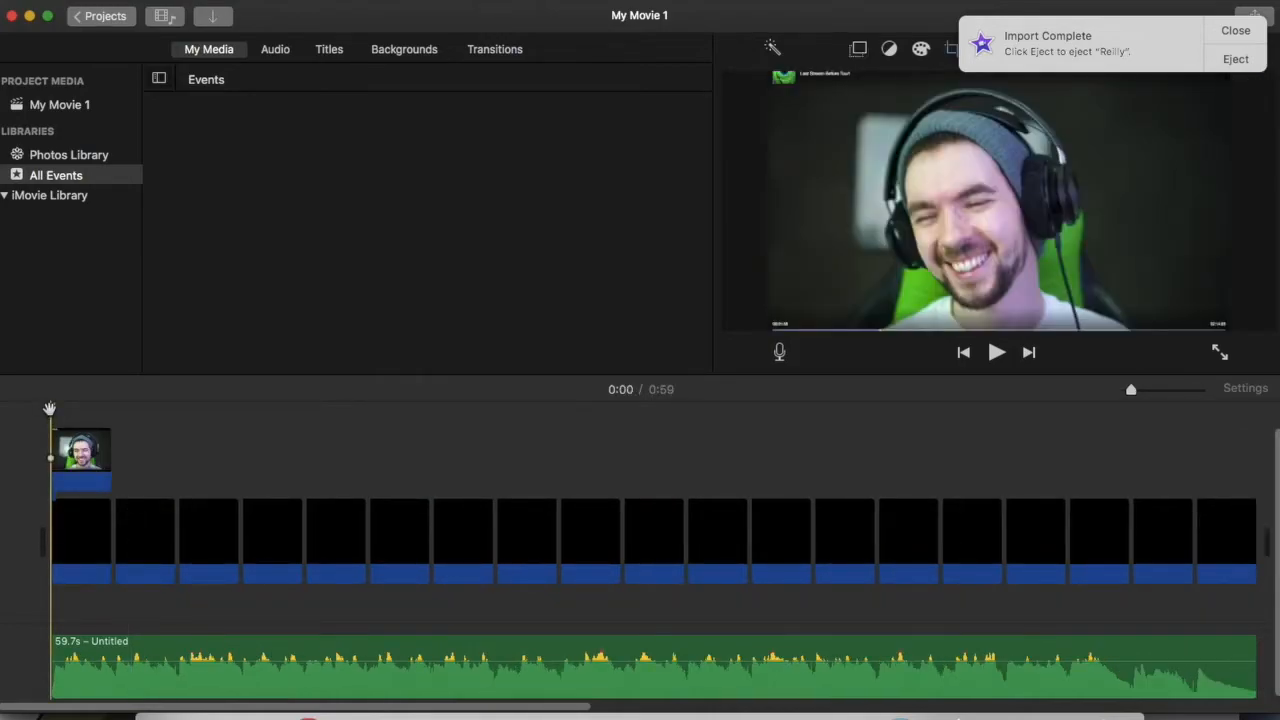
pyautogui.click(1236, 36)
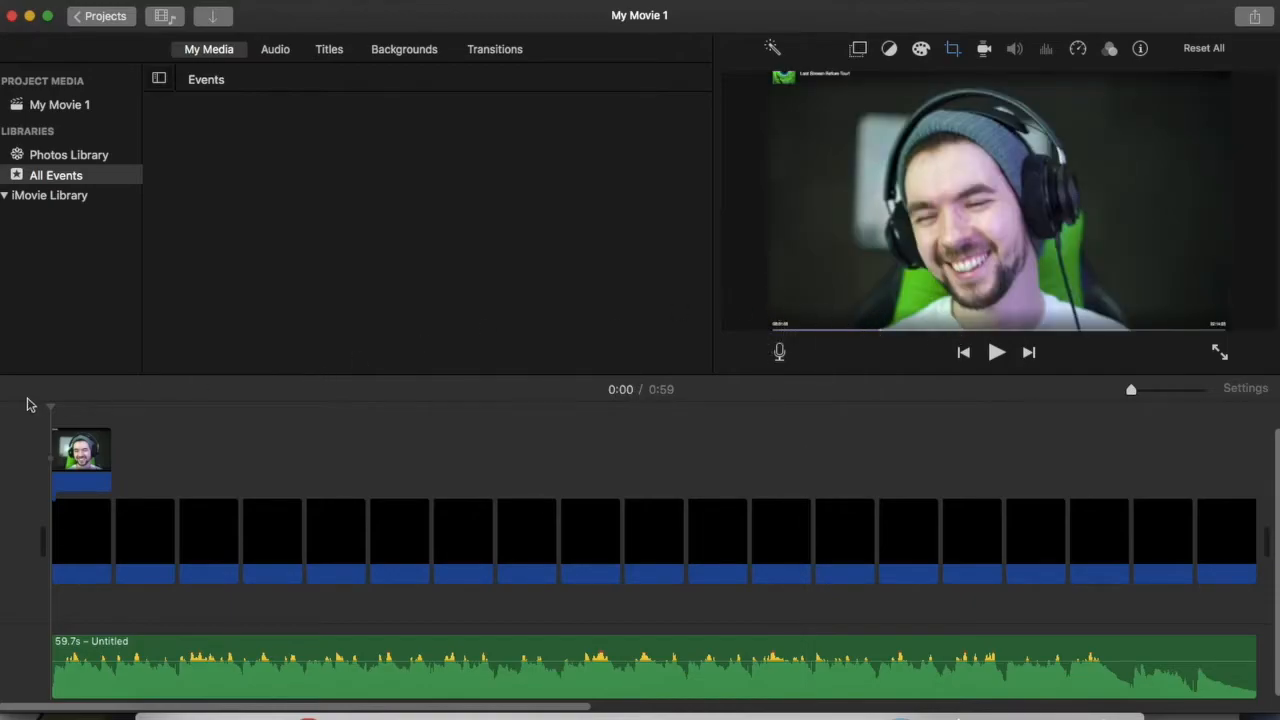
# Crop the overlay clip at the timeline's start with Crop to Fill, tightening the frame around the man and excluding the video-player borders
pyautogui.click(66, 468)
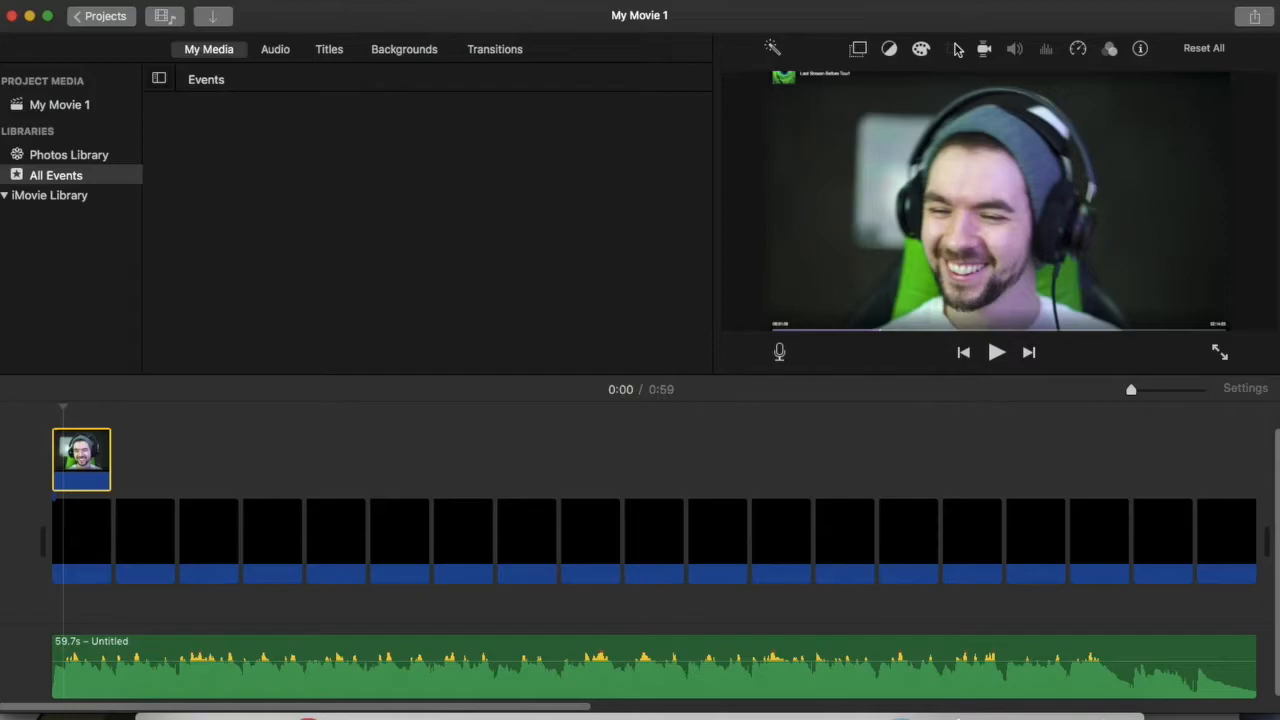
pyautogui.click(955, 49)
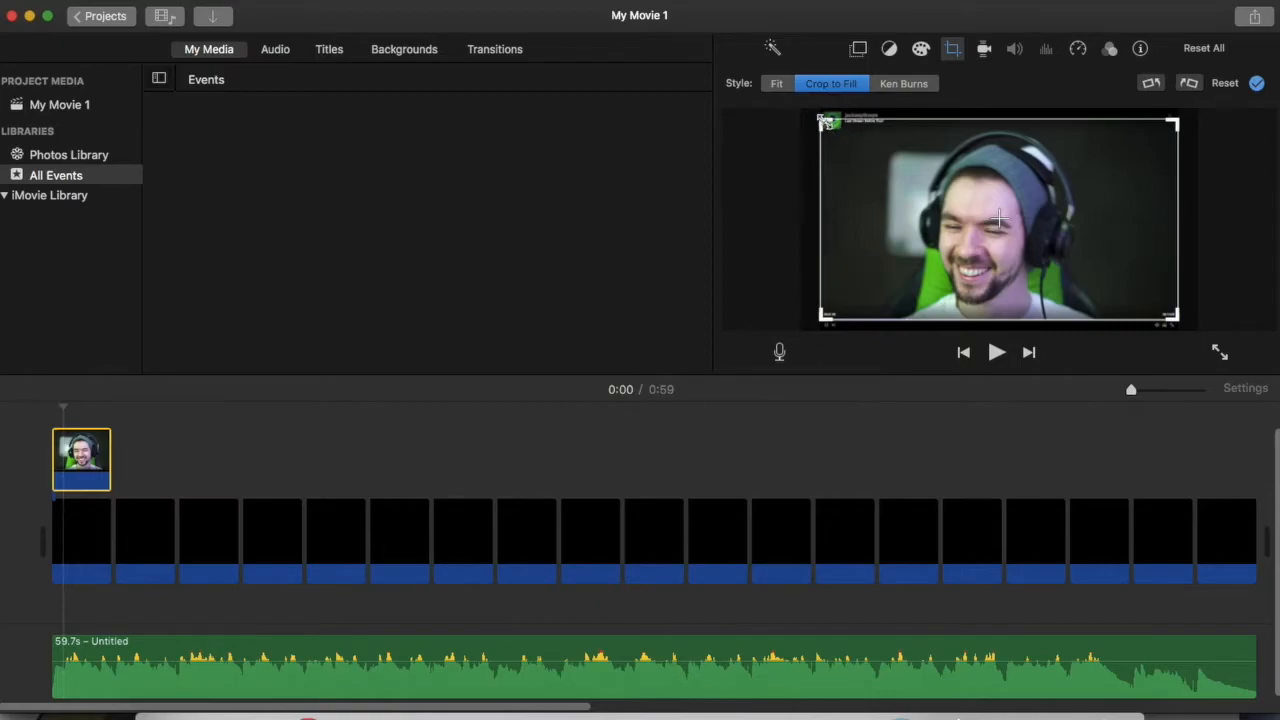
pyautogui.moveTo(826, 122); pyautogui.dragTo(888, 158)
pyautogui.moveTo(960, 243); pyautogui.dragTo(925, 217)
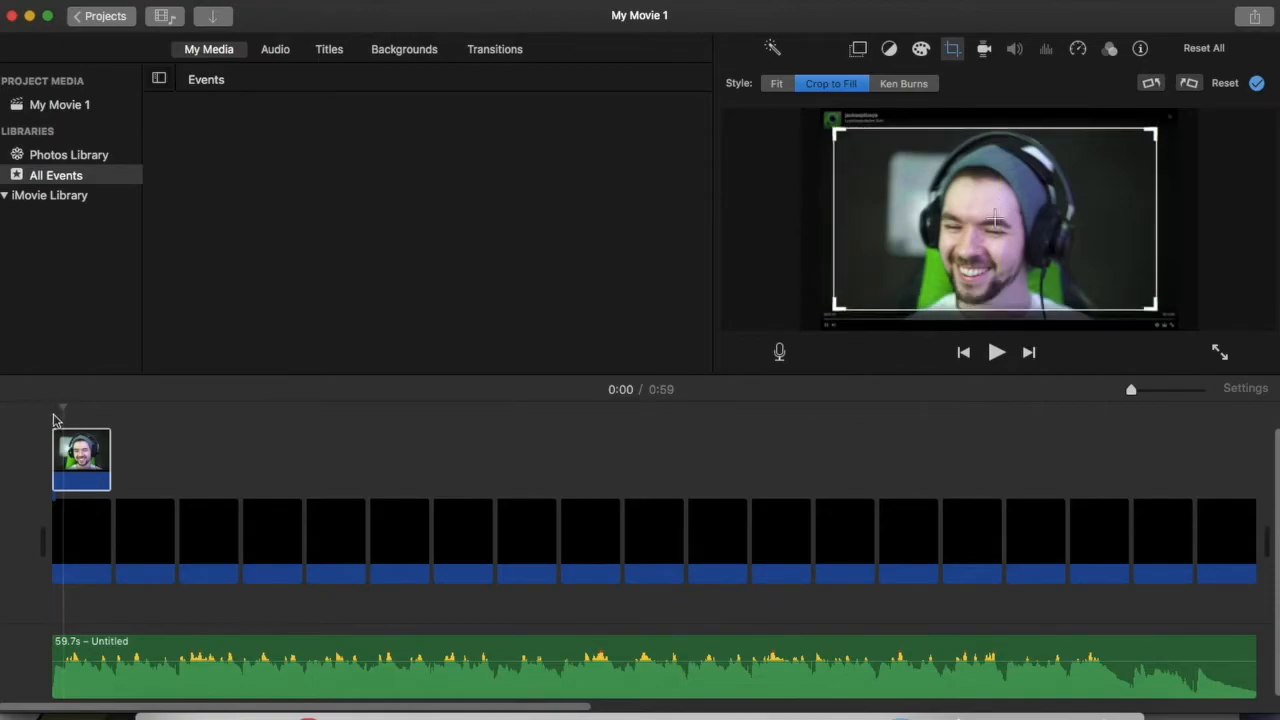
pyautogui.click(952, 48)
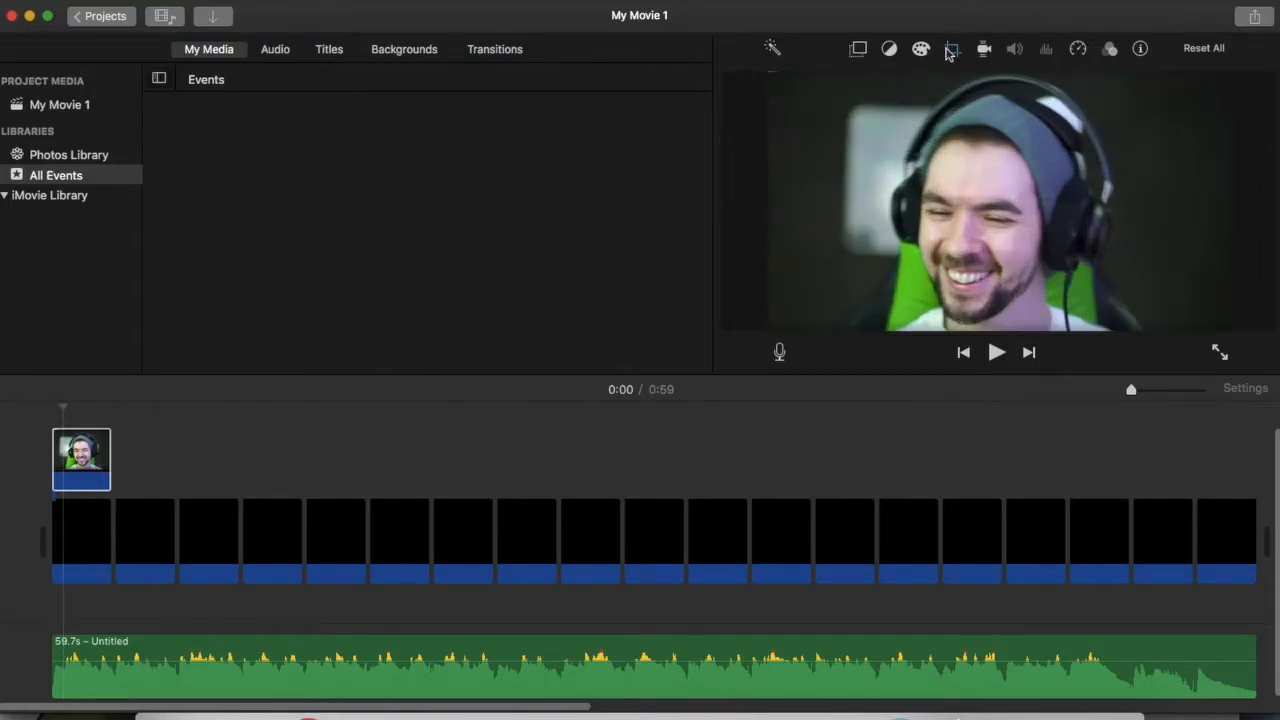
pyautogui.click(952, 48)
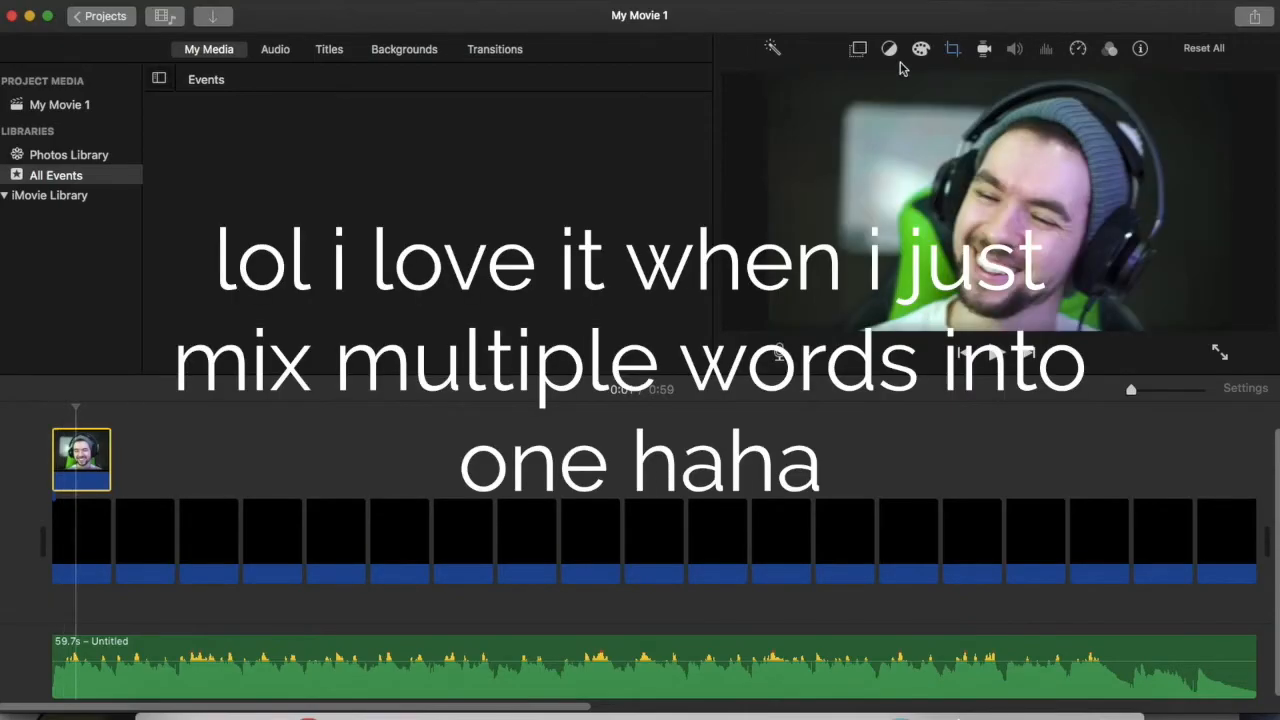
# Try automatic enhancement on the overlay clip, undo it, and check the overlay styles, opacity and fade settings
pyautogui.click(771, 50)
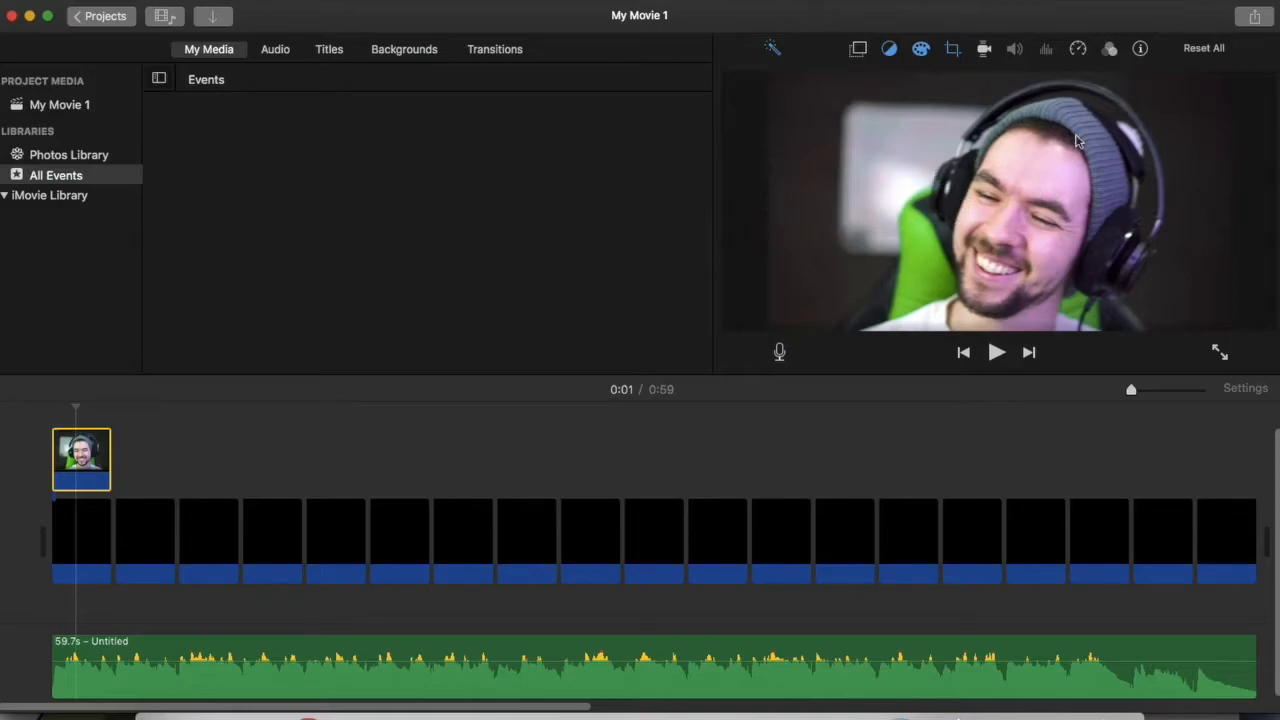
pyautogui.press('super+z')
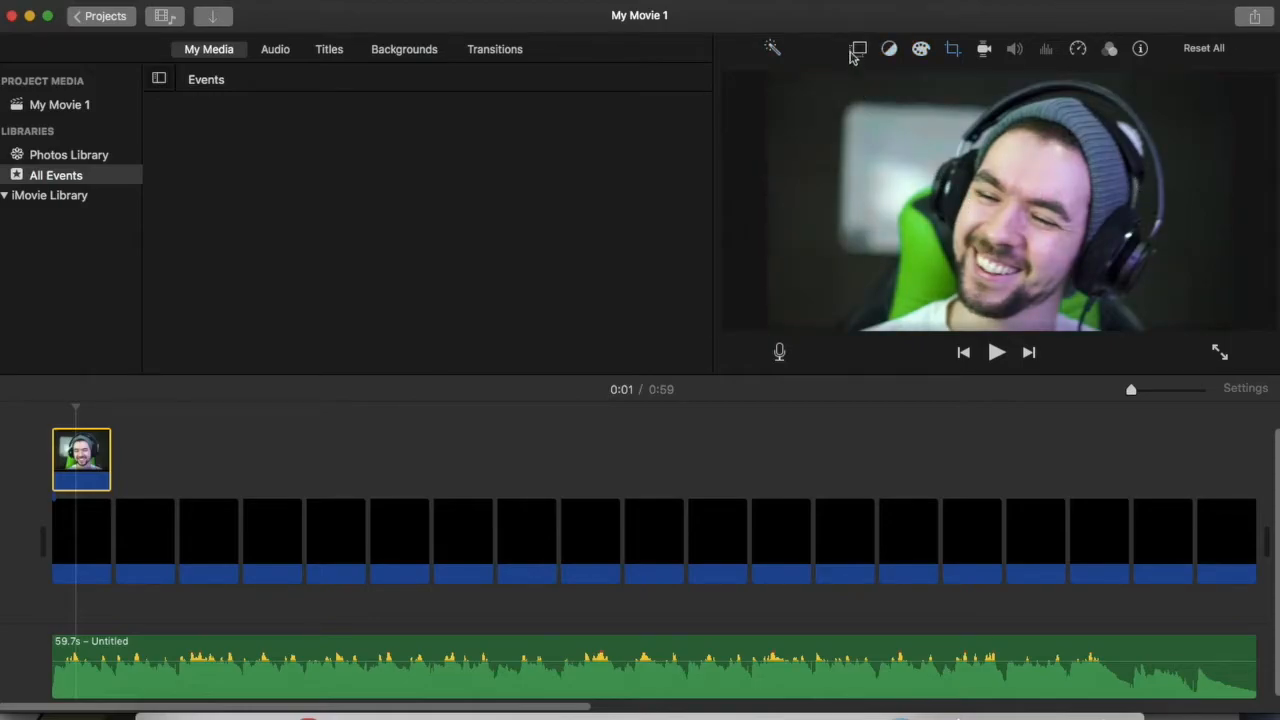
pyautogui.click(858, 50)
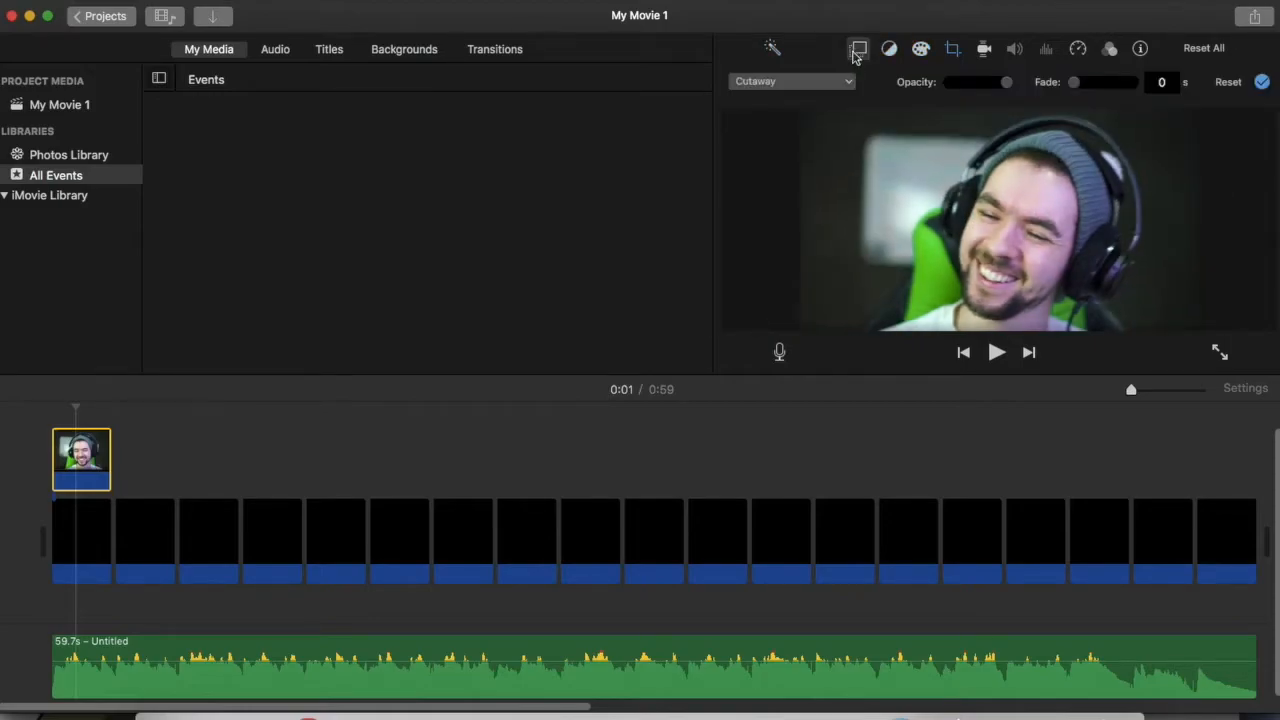
pyautogui.click(833, 81)
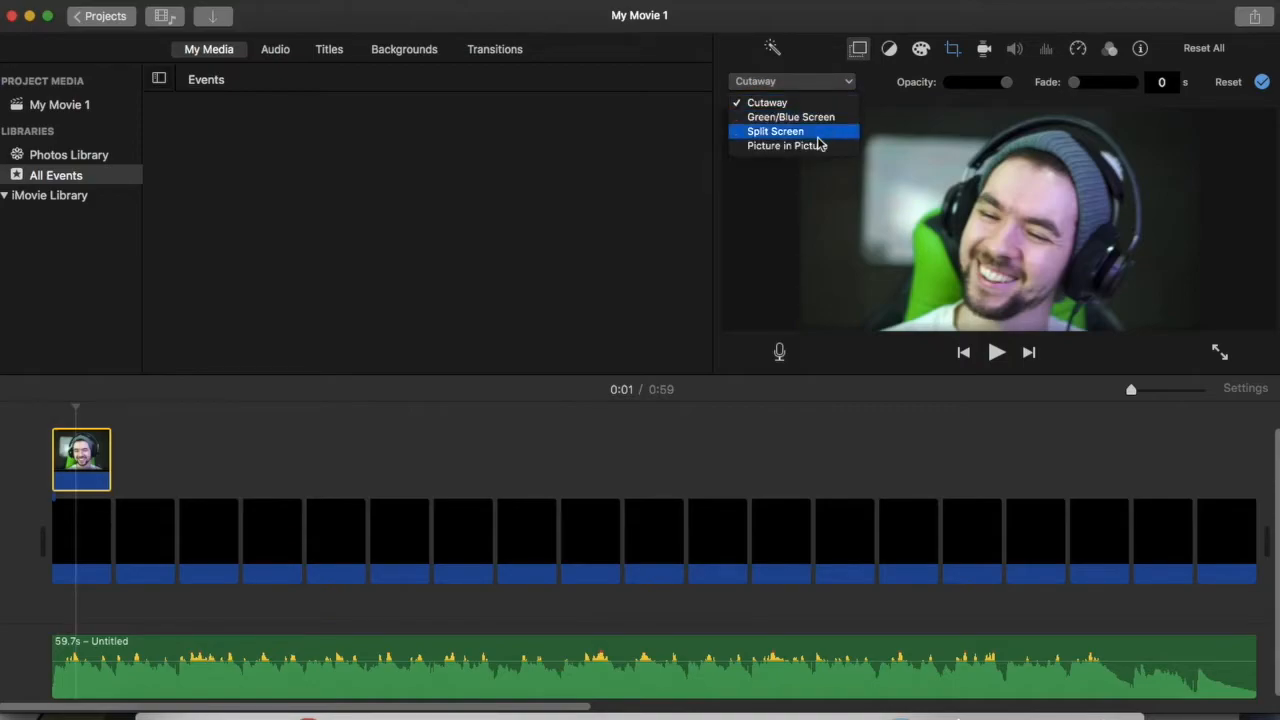
pyautogui.click(828, 84)
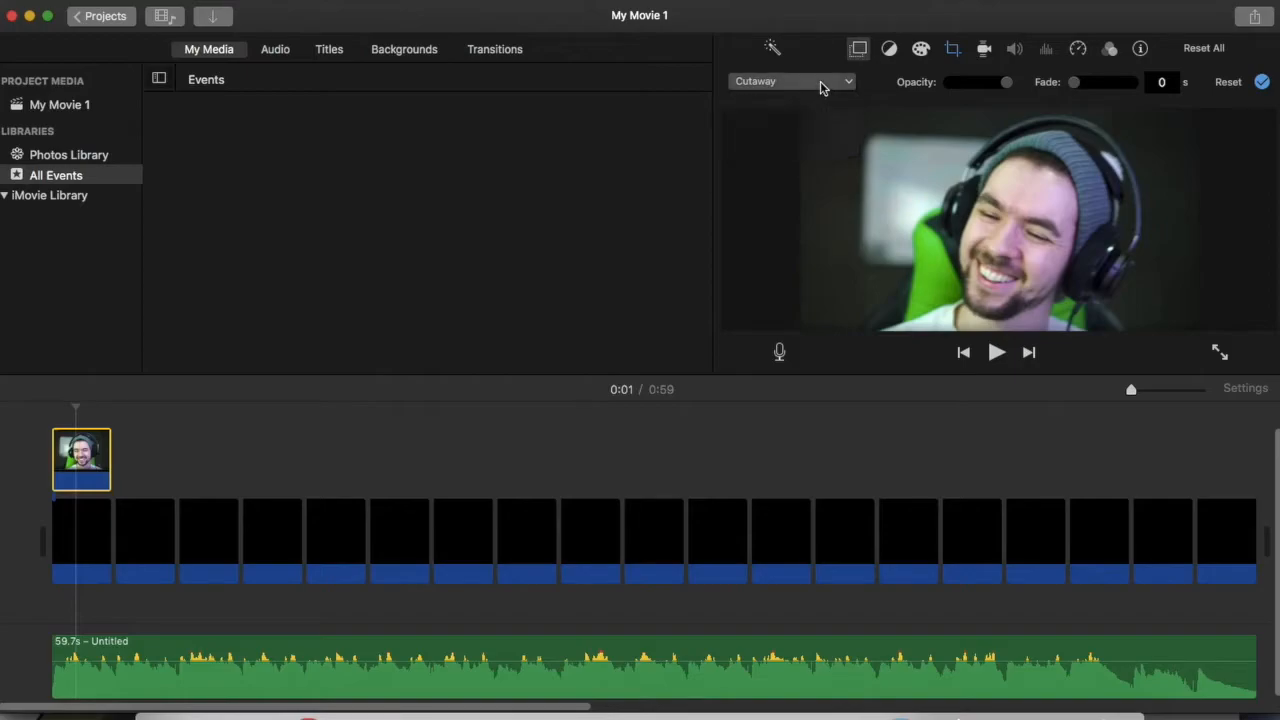
pyautogui.moveTo(991, 84)
pyautogui.mouseDown()
pyautogui.moveTo(957, 85)
pyautogui.moveTo(1042, 97)
pyautogui.moveTo(1151, 86)
pyautogui.moveTo(1008, 84)
pyautogui.mouseUp()
pyautogui.moveTo(1077, 84); pyautogui.dragTo(1006, 86)
# Try Auto color balance and Match Color on the overlay clip
pyautogui.click(886, 52)
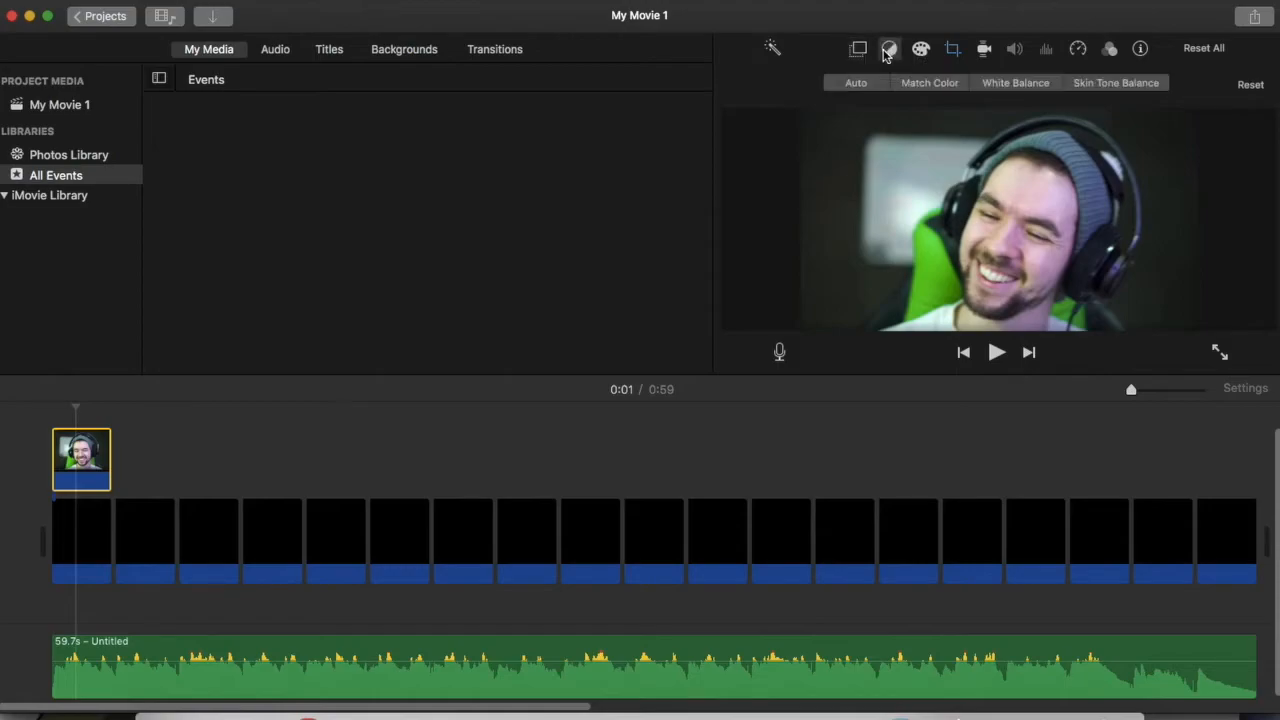
pyautogui.click(850, 84)
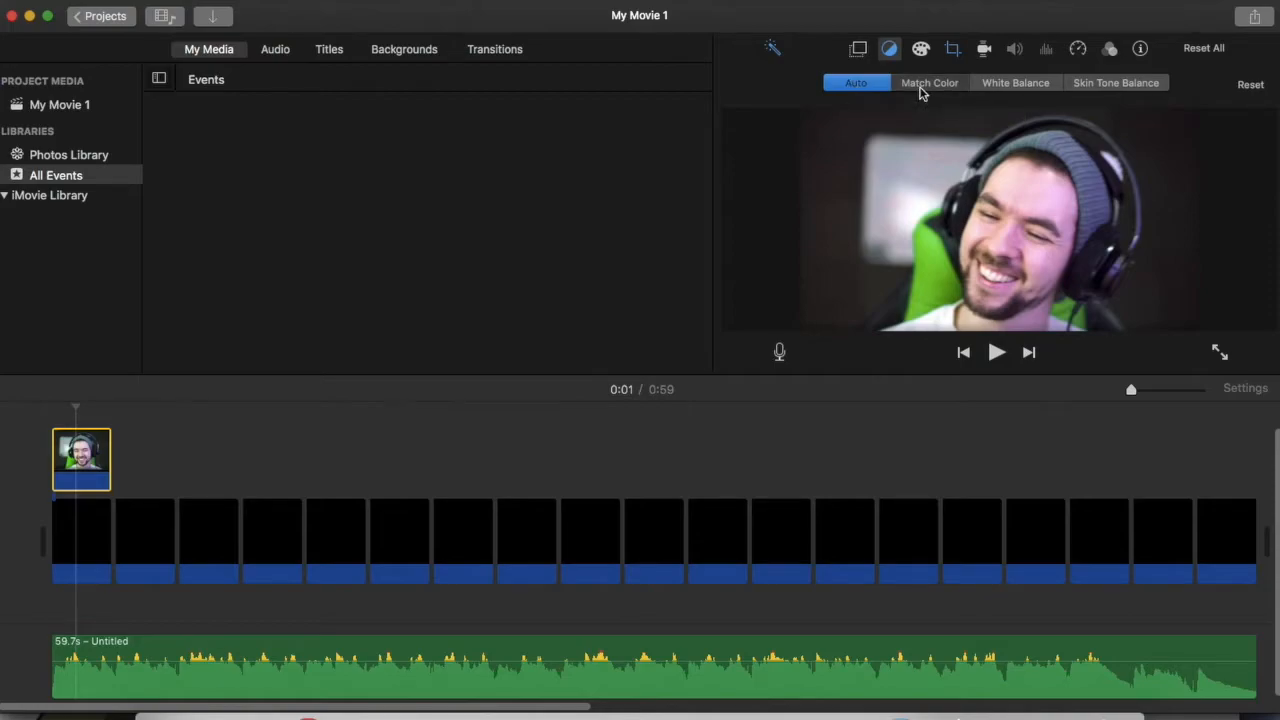
pyautogui.click(922, 86)
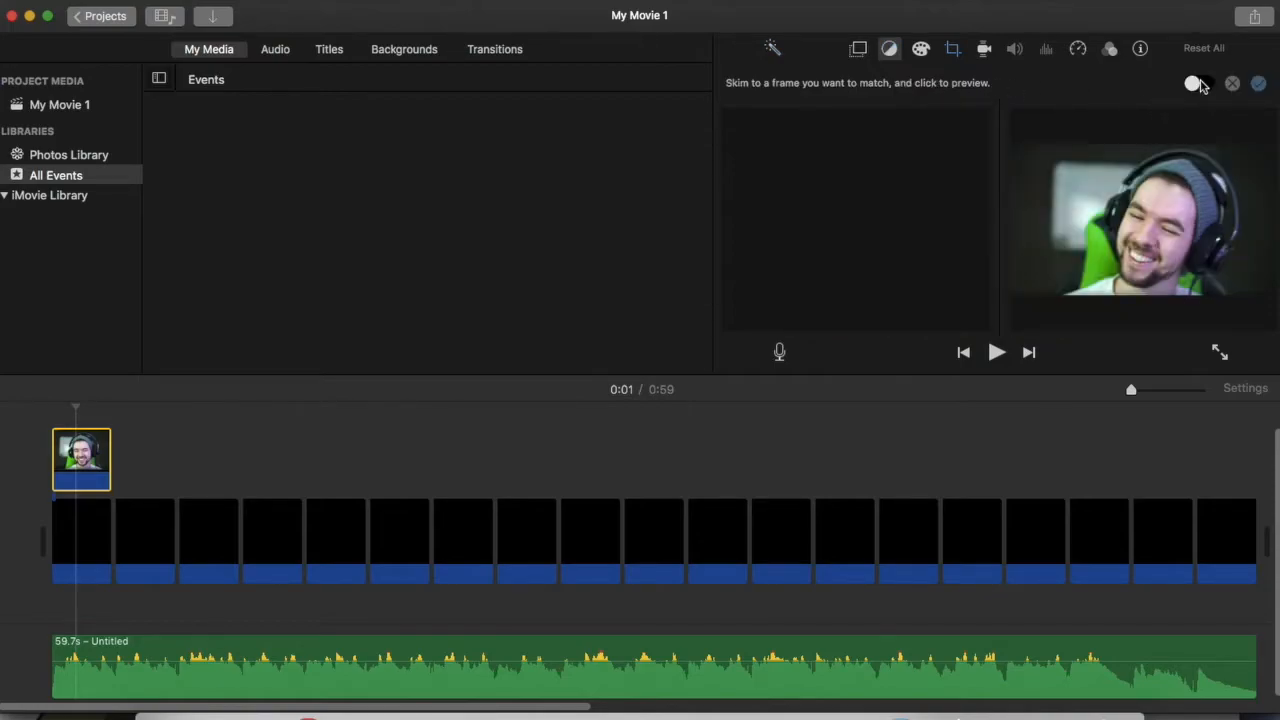
pyautogui.click(1234, 85)
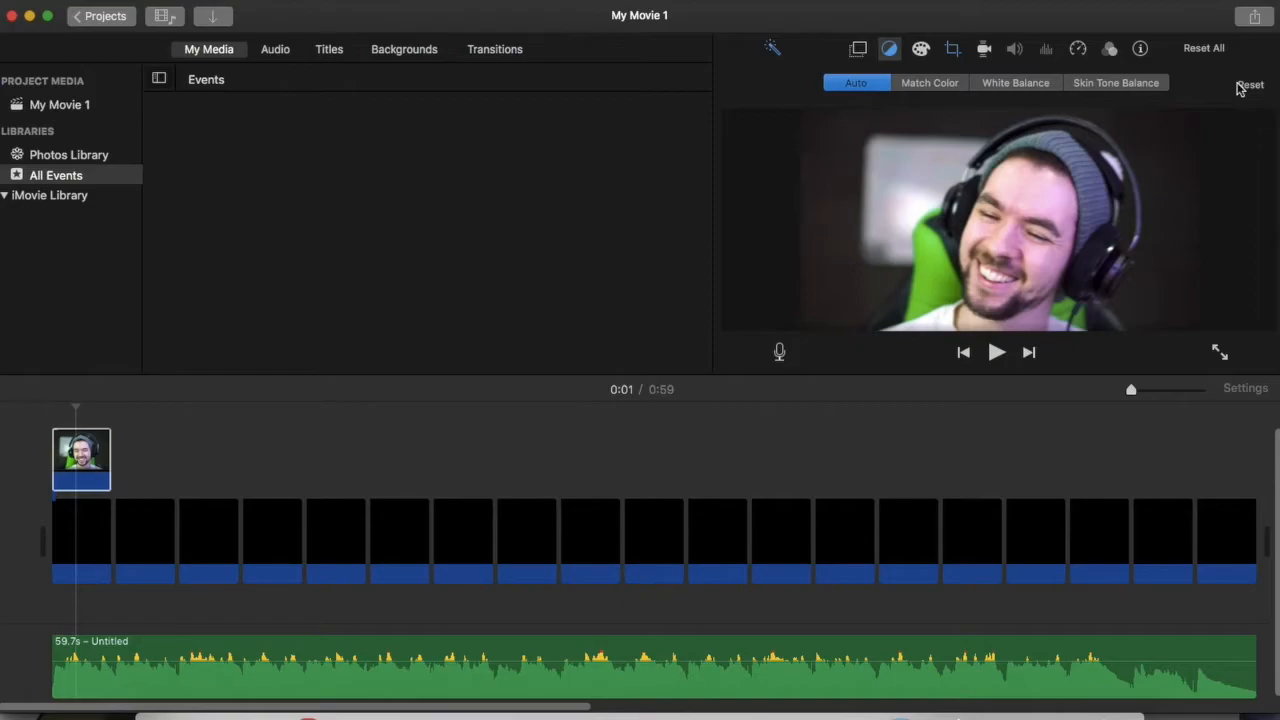
pyautogui.click(850, 88)
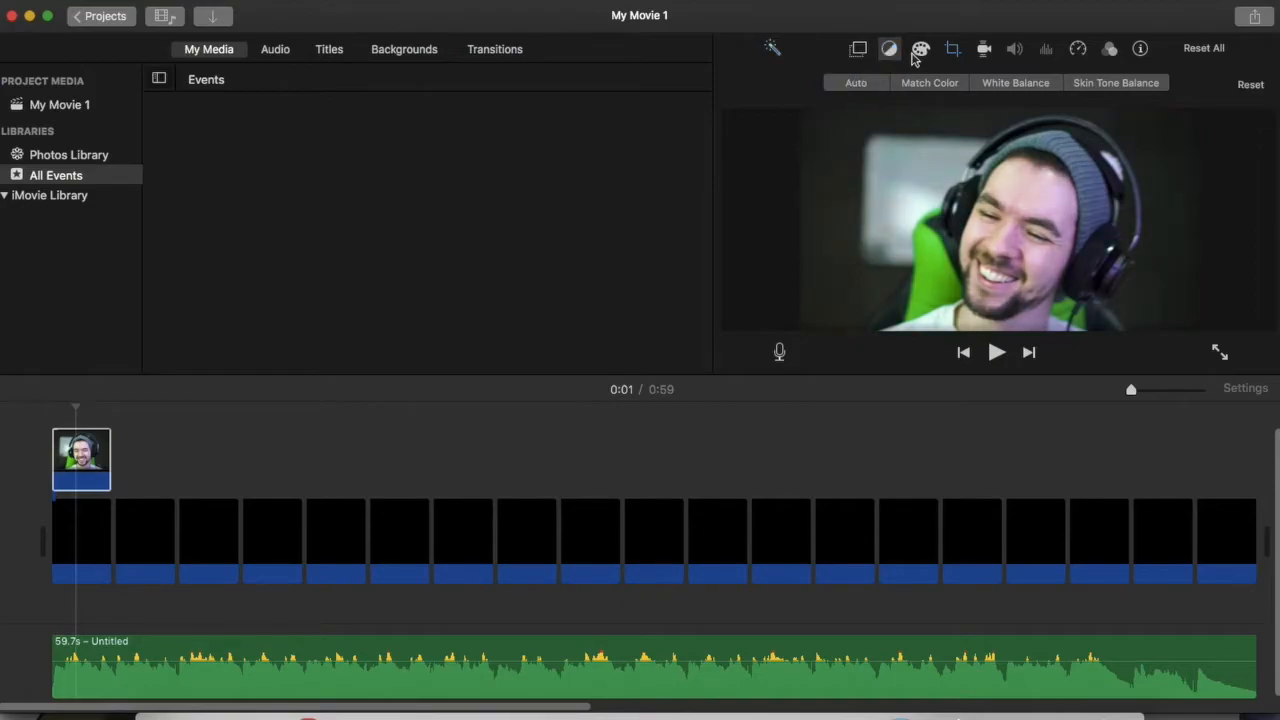
# Color-correct the overlay clip with deeper shadows, brighter highlights, stronger contrast and slightly more saturation, and return the playhead to the start
pyautogui.click(921, 50)
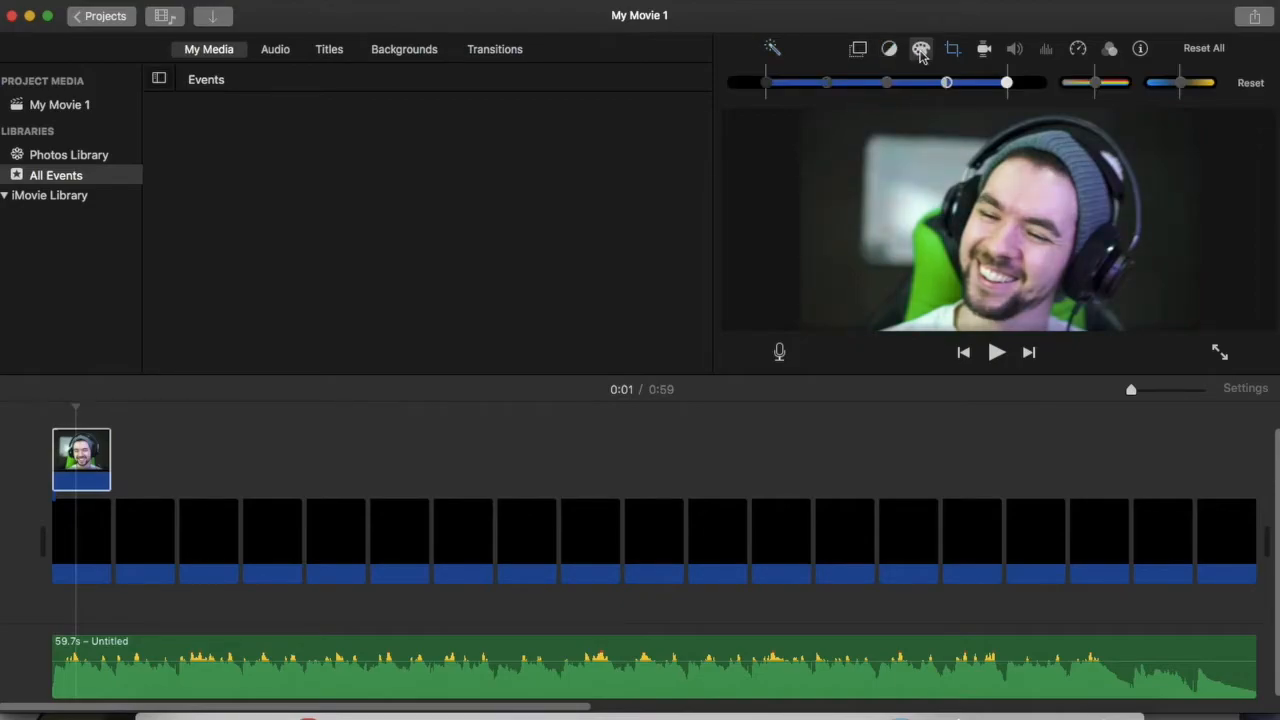
pyautogui.click(887, 50)
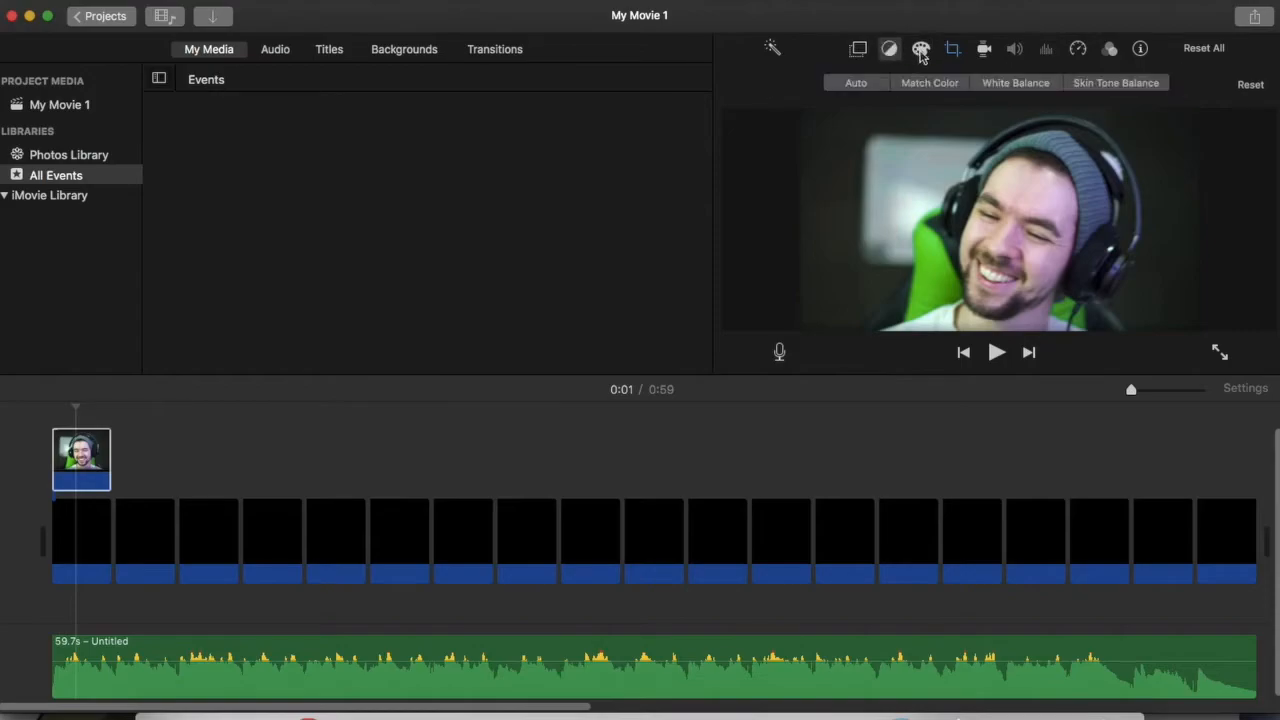
pyautogui.click(923, 50)
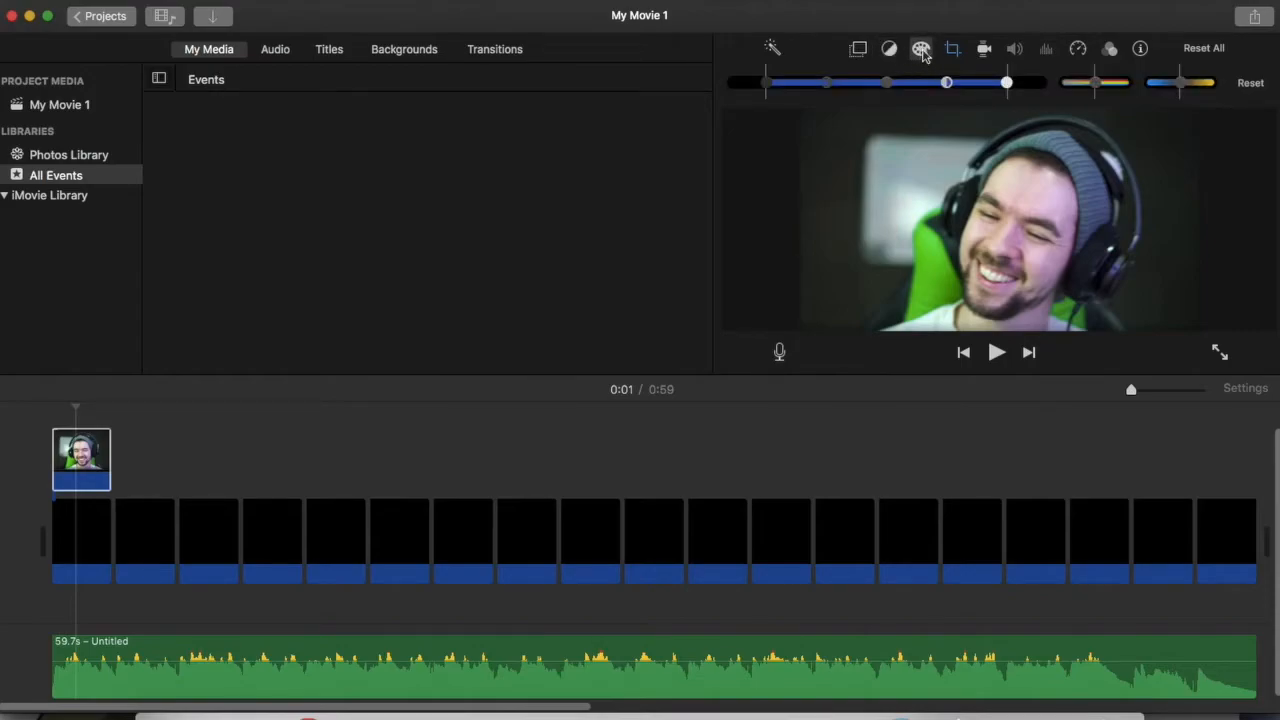
pyautogui.moveTo(767, 84)
pyautogui.mouseDown()
pyautogui.moveTo(810, 88)
pyautogui.moveTo(726, 86)
pyautogui.moveTo(753, 92)
pyautogui.mouseUp()
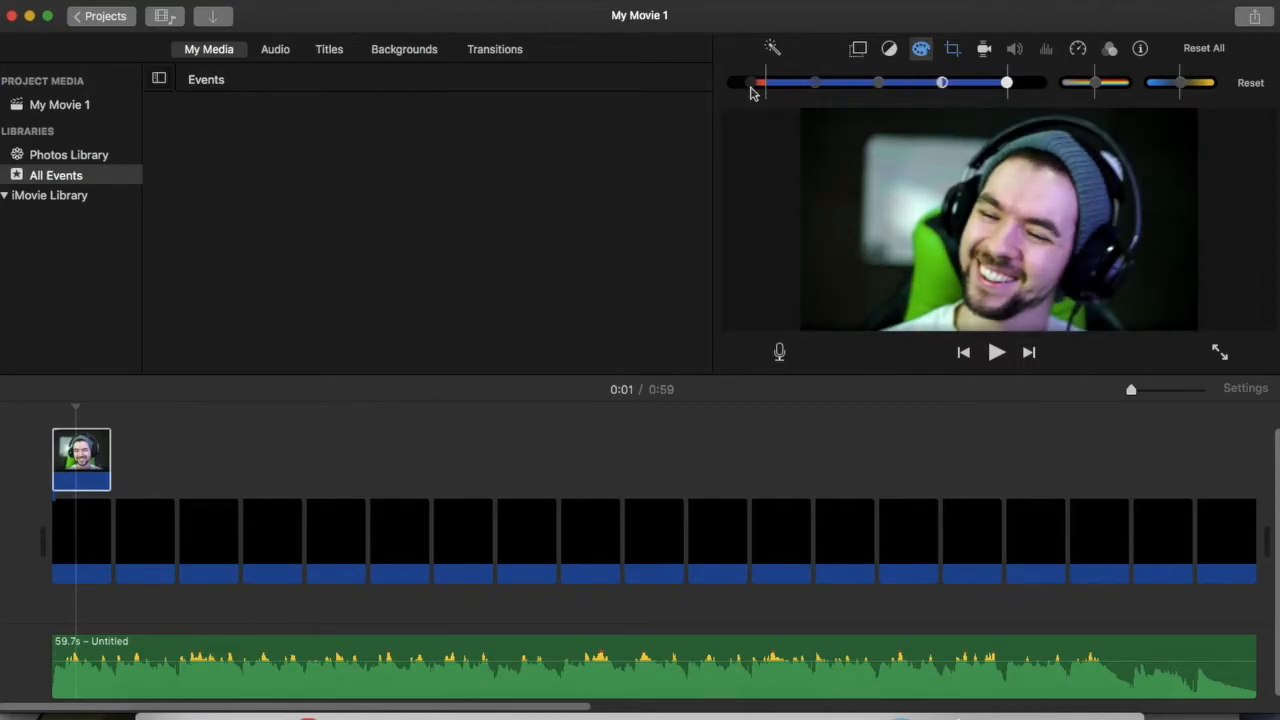
pyautogui.moveTo(1006, 86)
pyautogui.mouseDown()
pyautogui.moveTo(1022, 90)
pyautogui.moveTo(991, 86)
pyautogui.moveTo(1020, 88)
pyautogui.mouseUp()
pyautogui.moveTo(955, 85)
pyautogui.mouseDown()
pyautogui.moveTo(990, 84)
pyautogui.moveTo(928, 87)
pyautogui.moveTo(977, 92)
pyautogui.mouseUp()
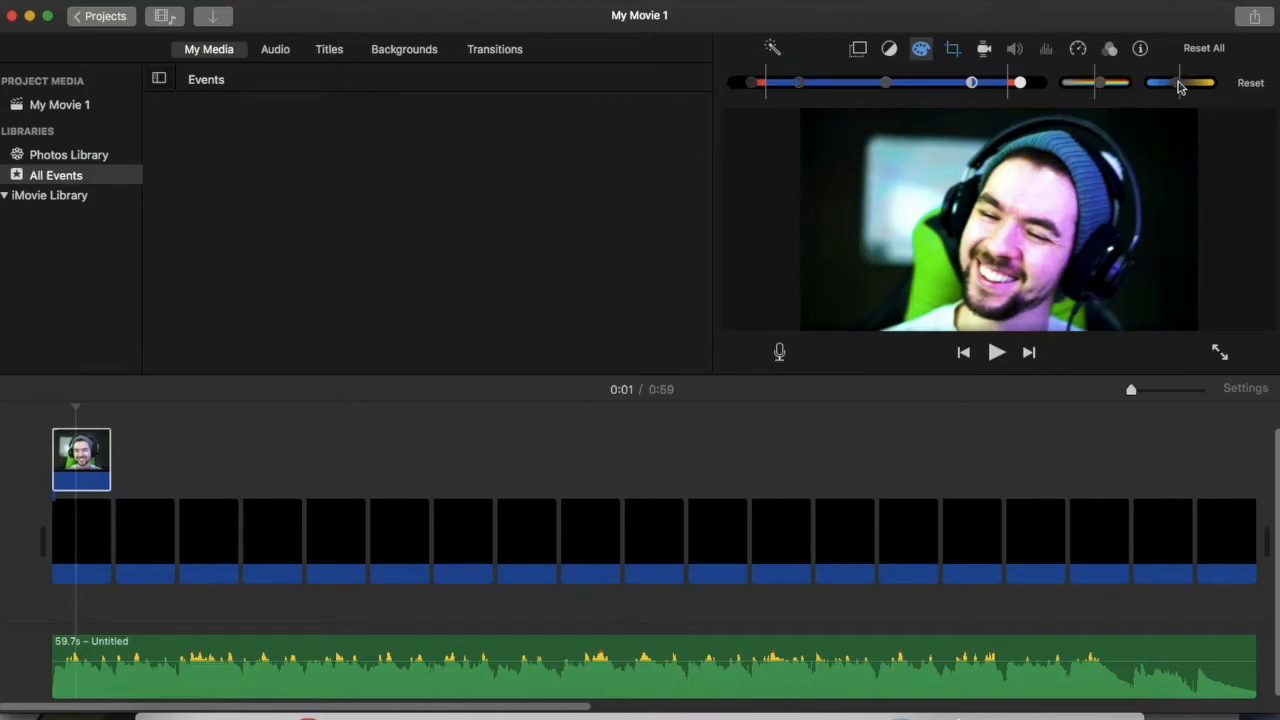
pyautogui.click(55, 418)
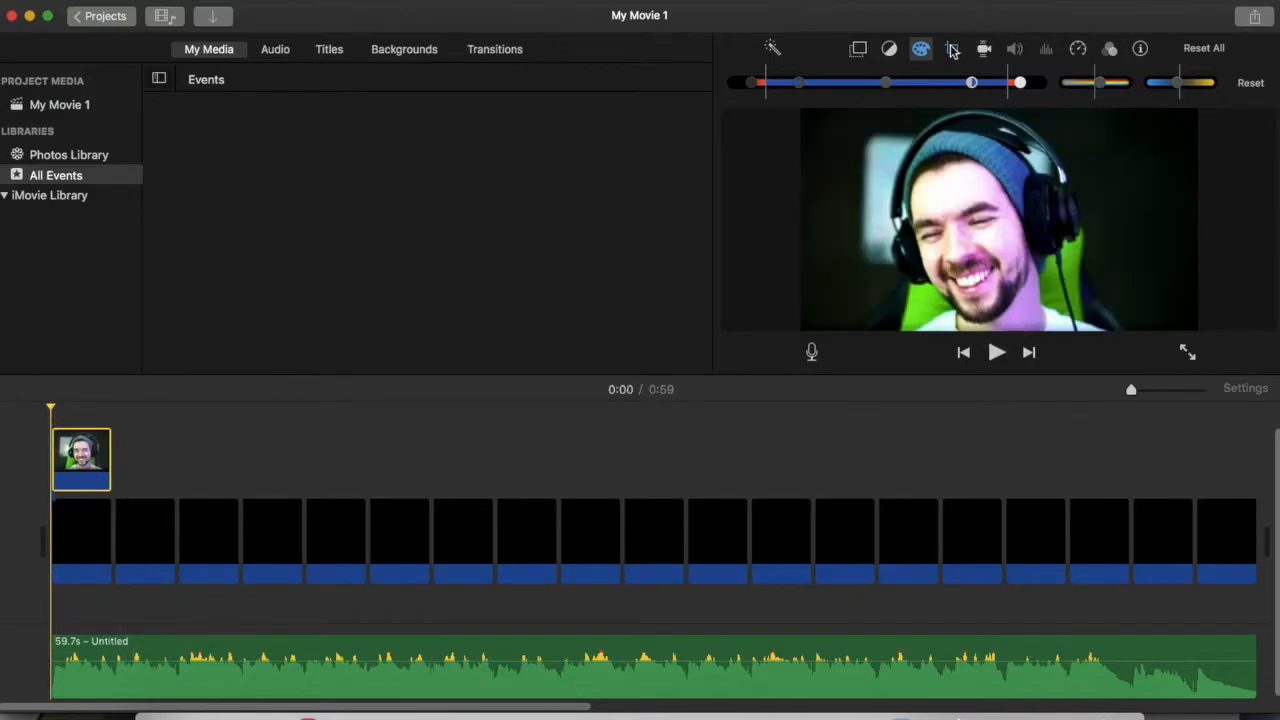
# Check the stabilization options, try Slow at 10% and Custom speed on the overlay clip, and restore Normal speed
pyautogui.click(985, 49)
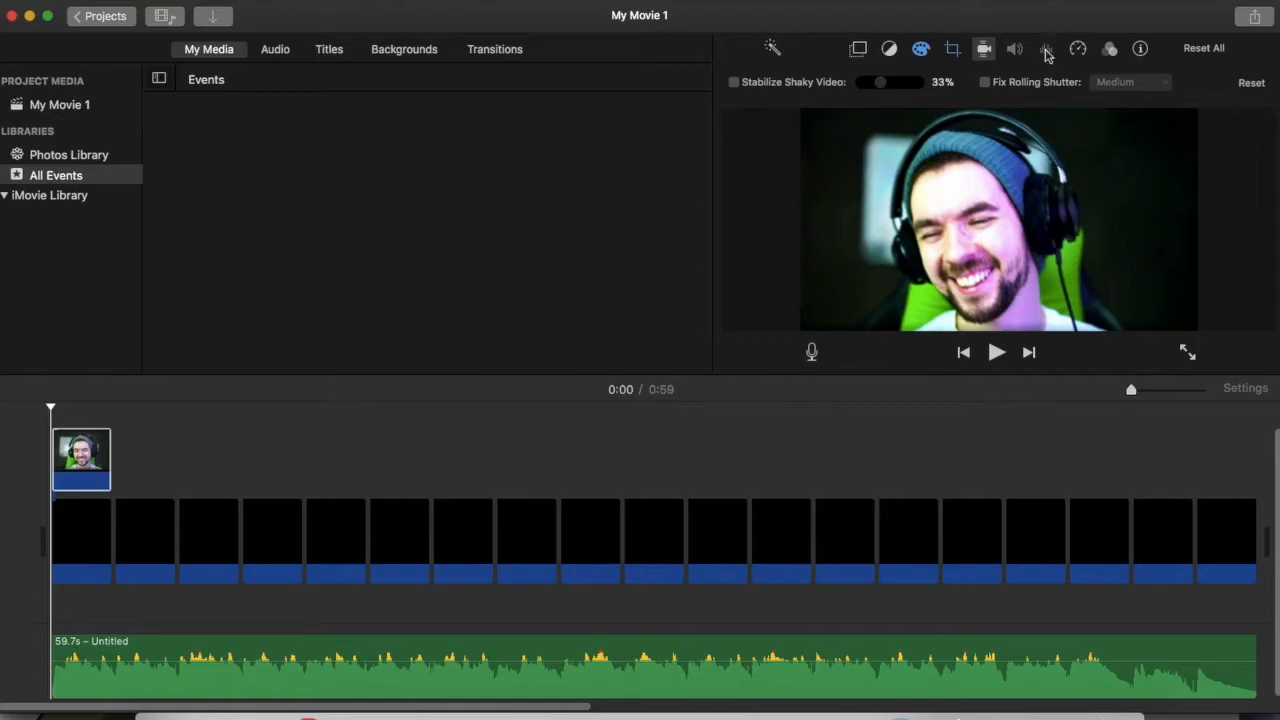
pyautogui.click(1078, 50)
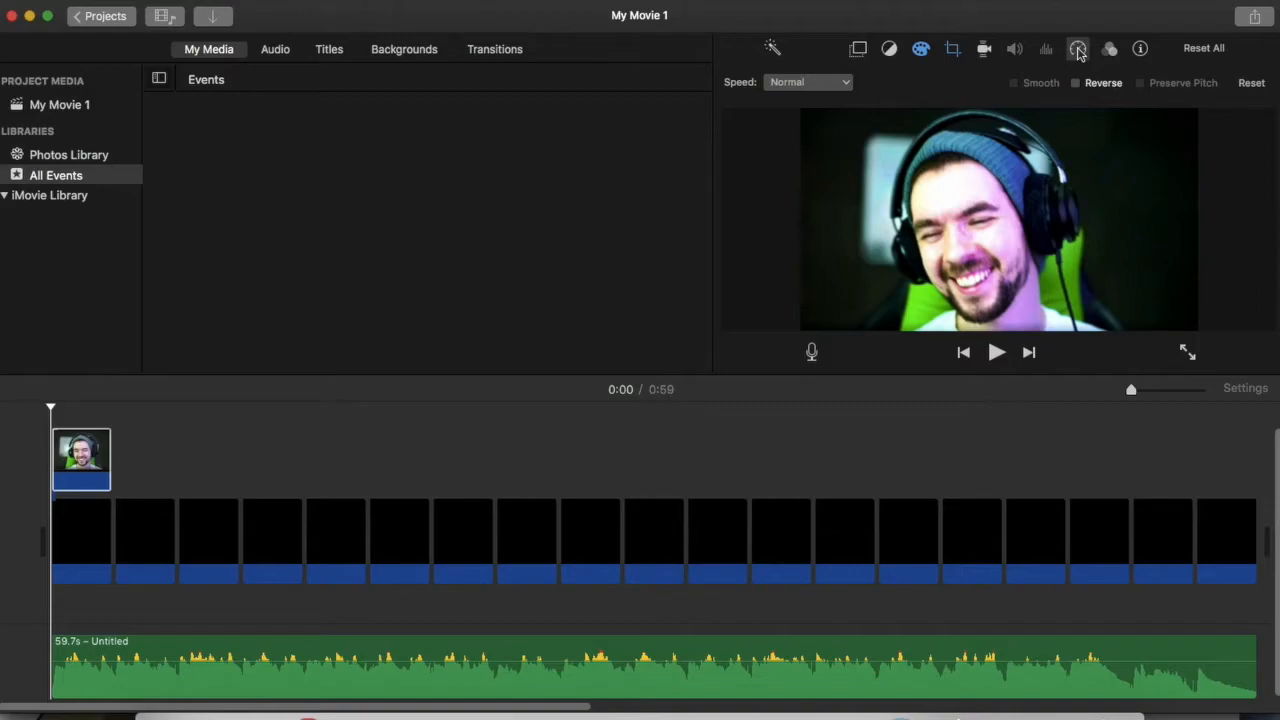
pyautogui.click(850, 82)
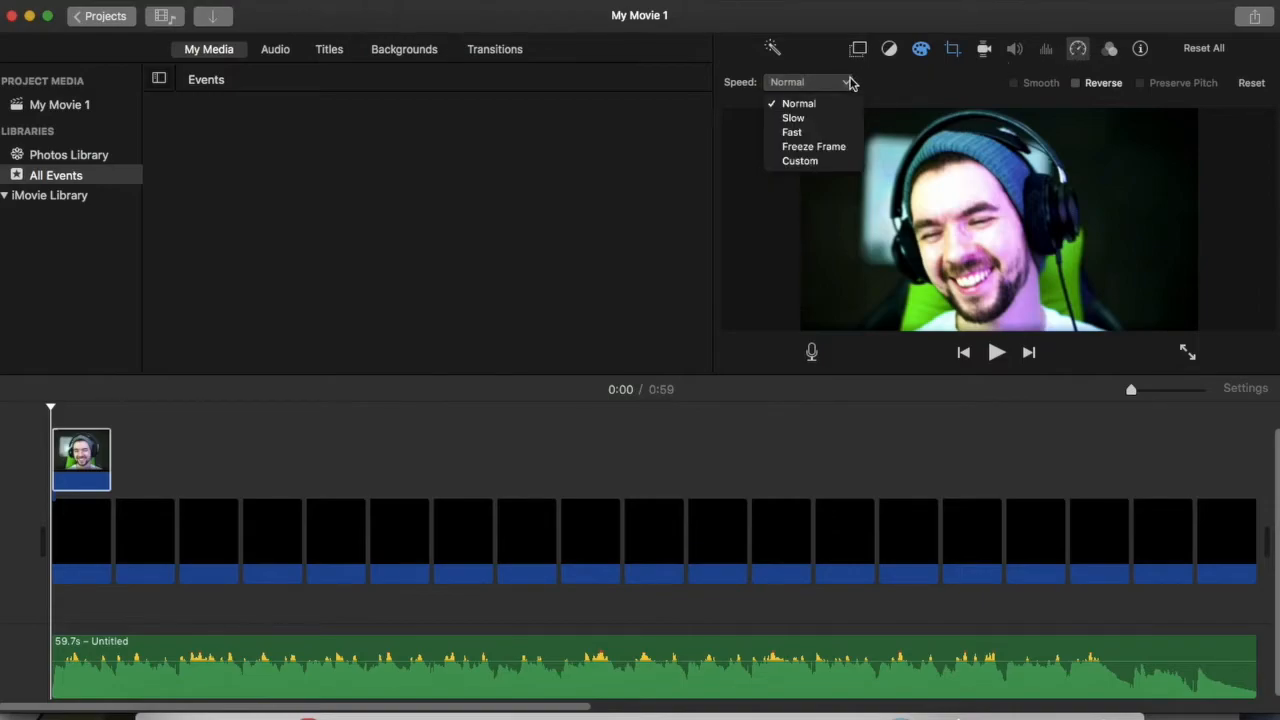
pyautogui.click(816, 122)
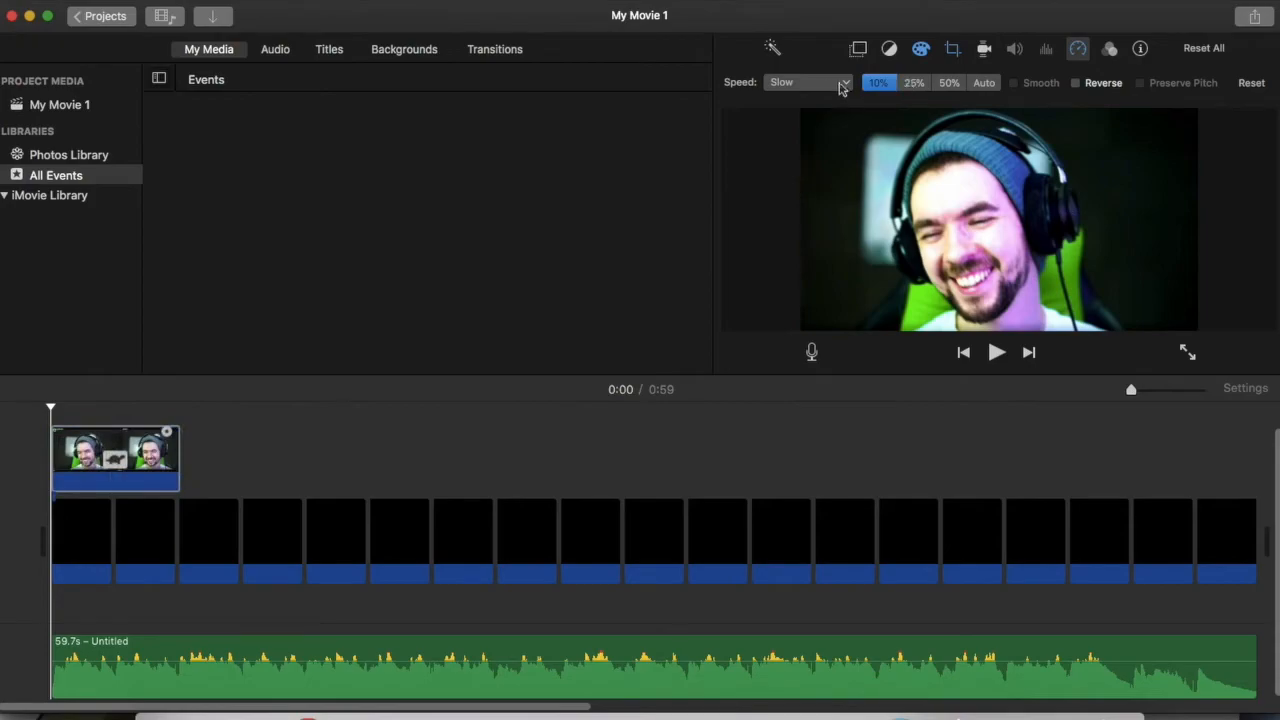
pyautogui.click(826, 88)
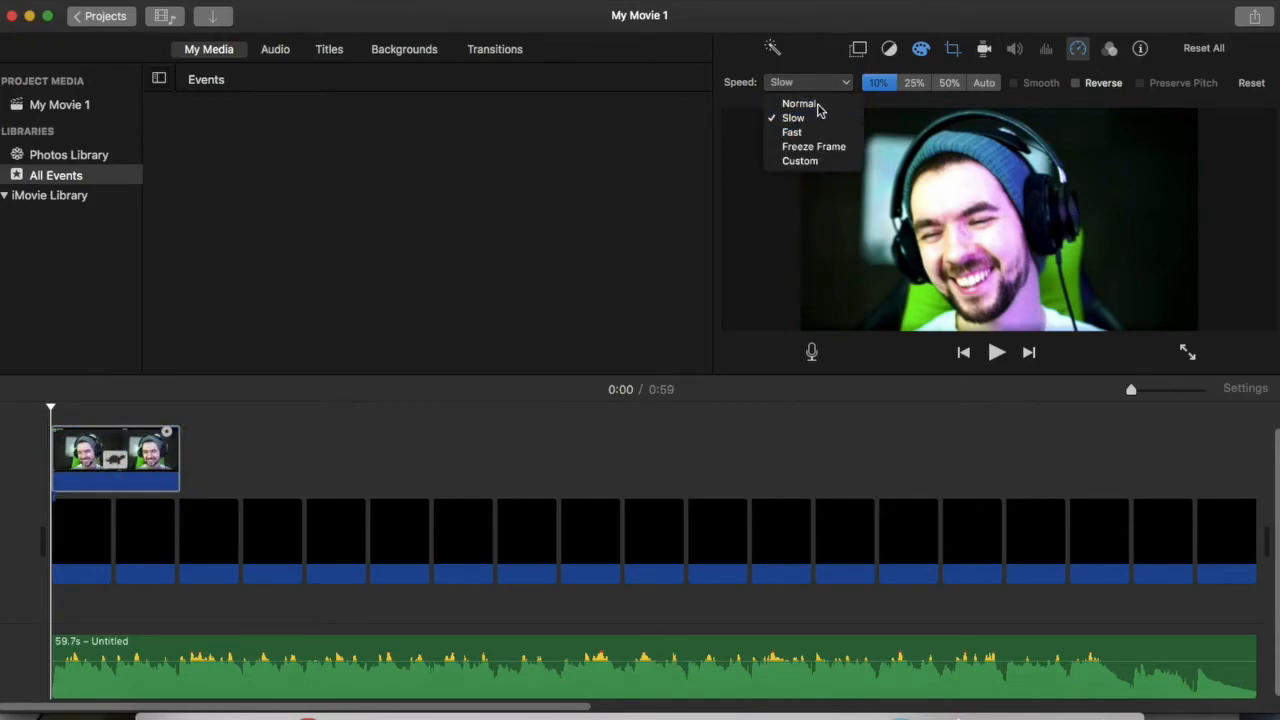
pyautogui.click(818, 104)
pyautogui.click(814, 88)
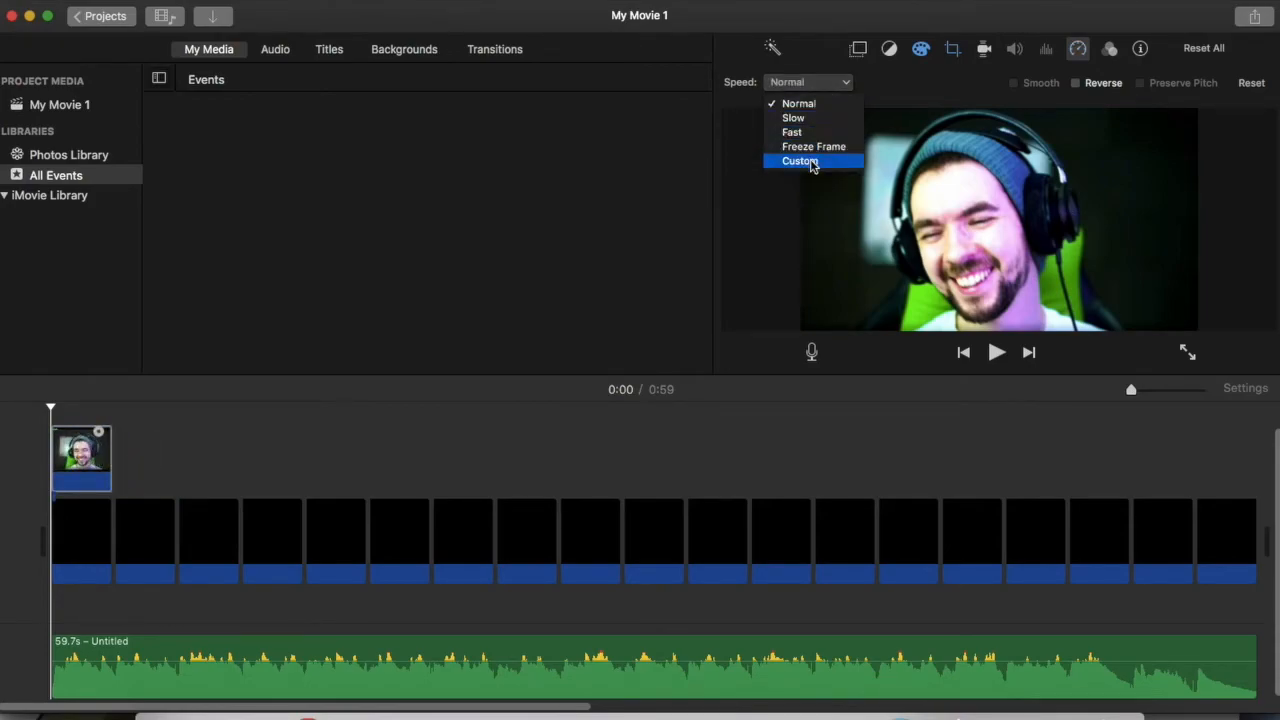
pyautogui.click(800, 161)
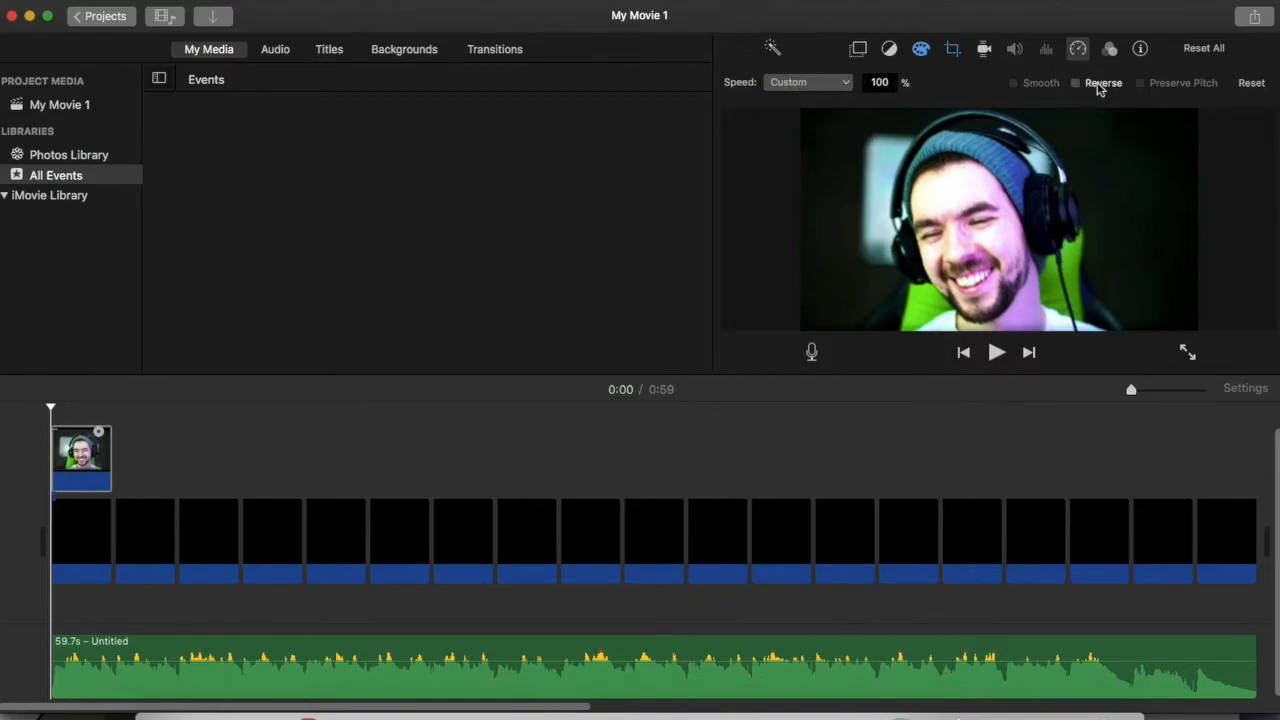
pyautogui.click(799, 84)
pyautogui.click(809, 103)
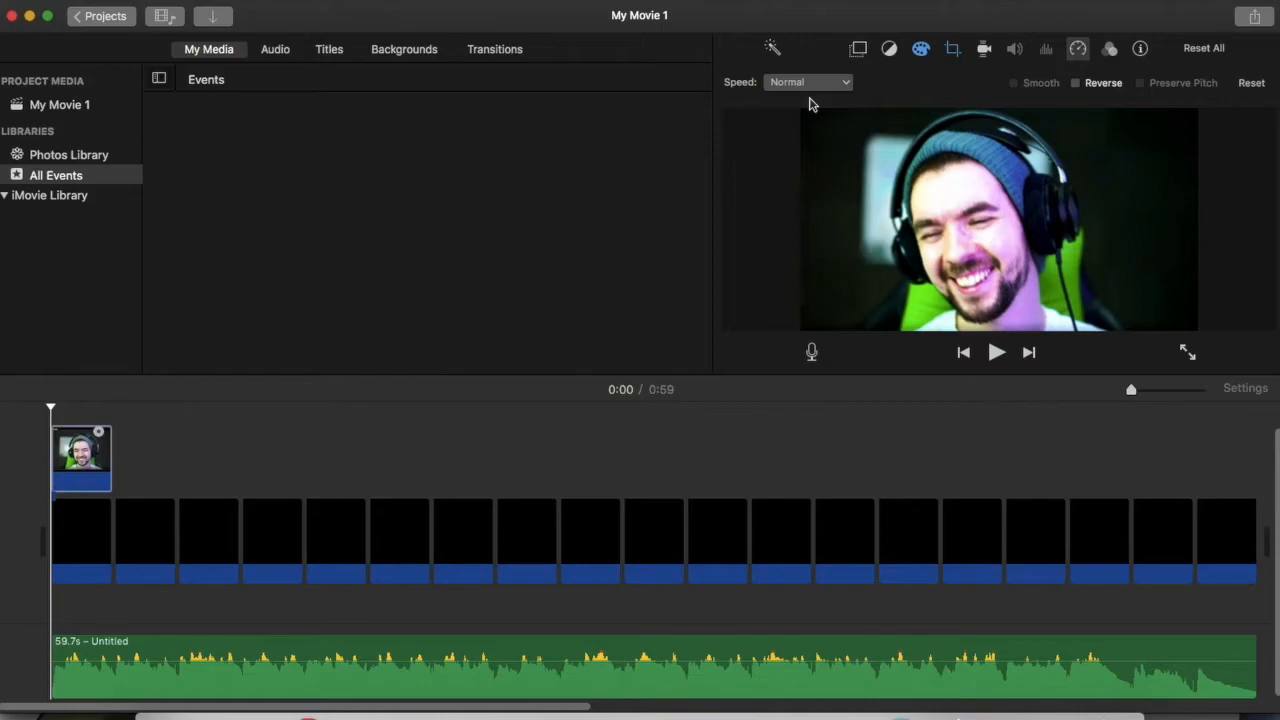
# Apply the Vignette clip filter to the overlay clip
pyautogui.click(1110, 50)
pyautogui.click(929, 82)
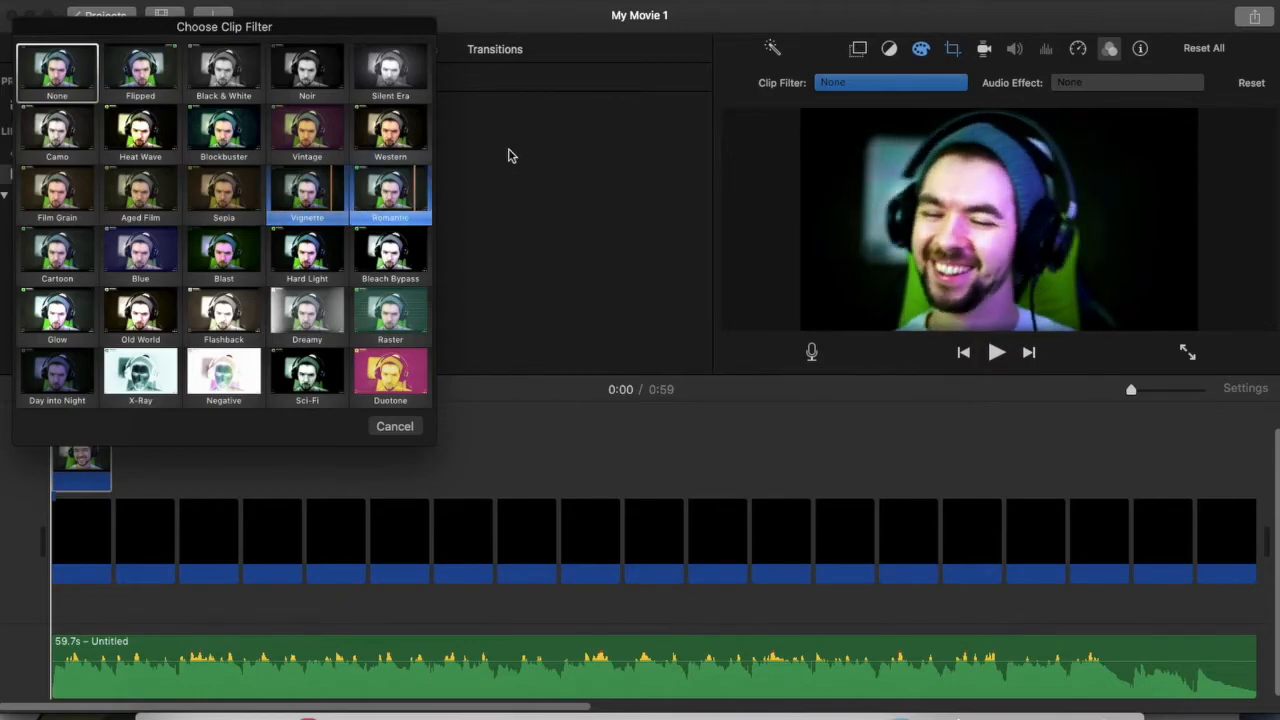
pyautogui.click(312, 190)
pyautogui.click(46, 498)
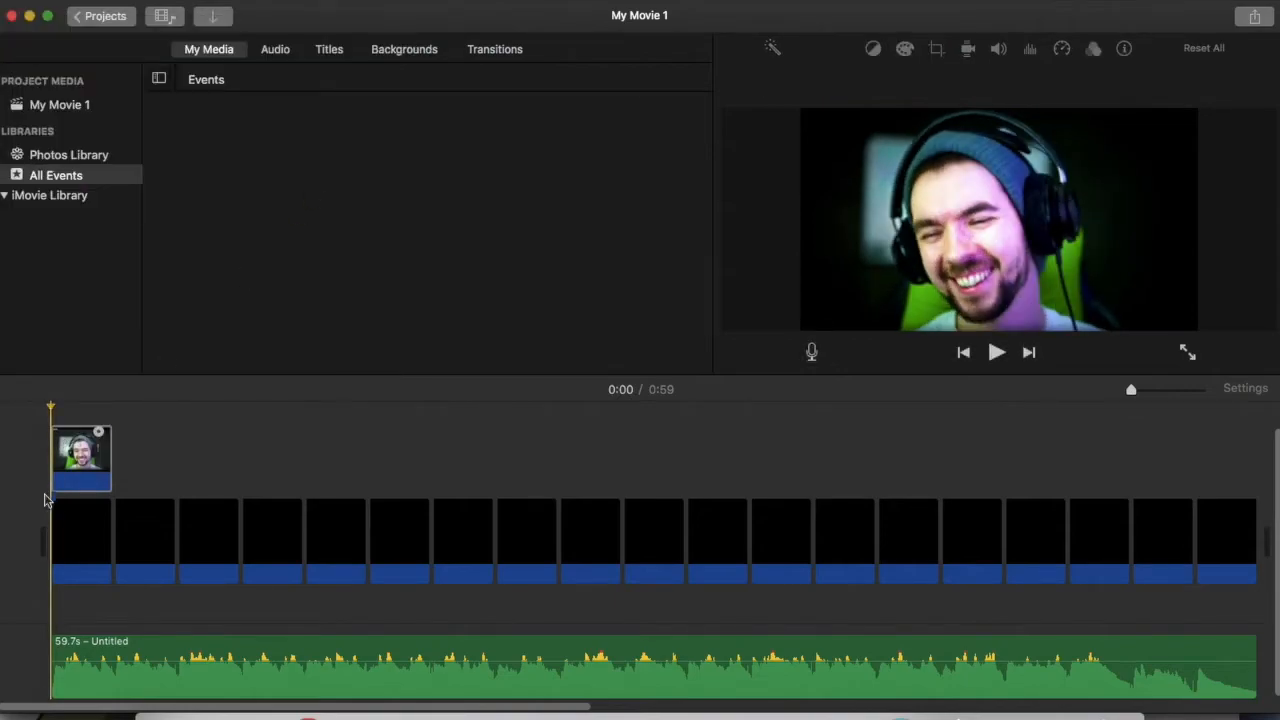
# Extend the overlay clip's end to the third black segment and trim it back to the end of the first segment
pyautogui.click(86, 468)
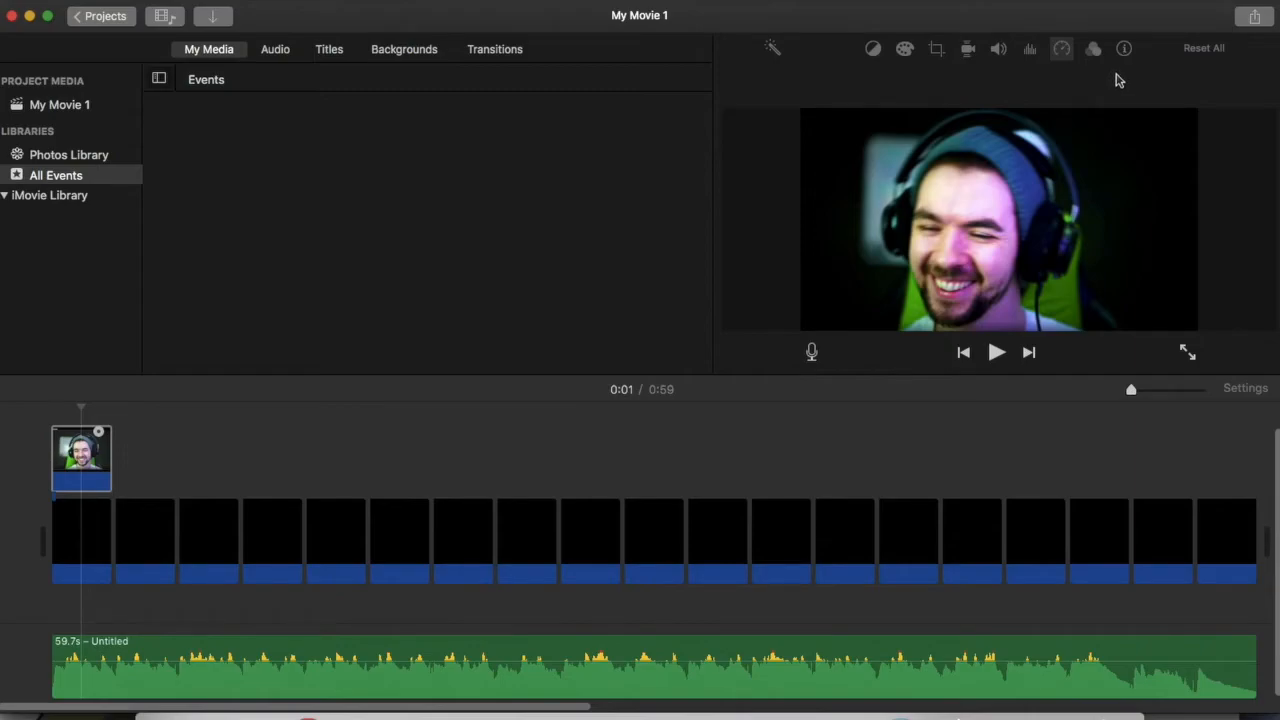
pyautogui.click(88, 472)
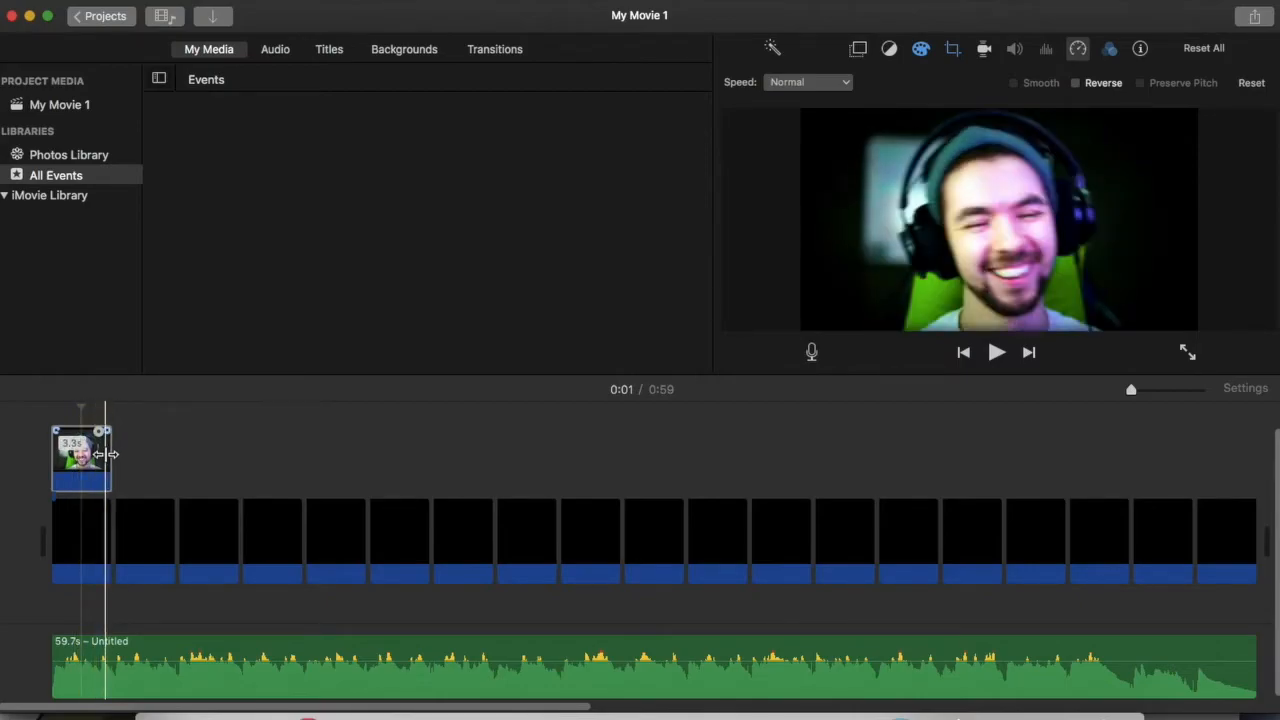
pyautogui.moveTo(110, 462); pyautogui.dragTo(232, 462)
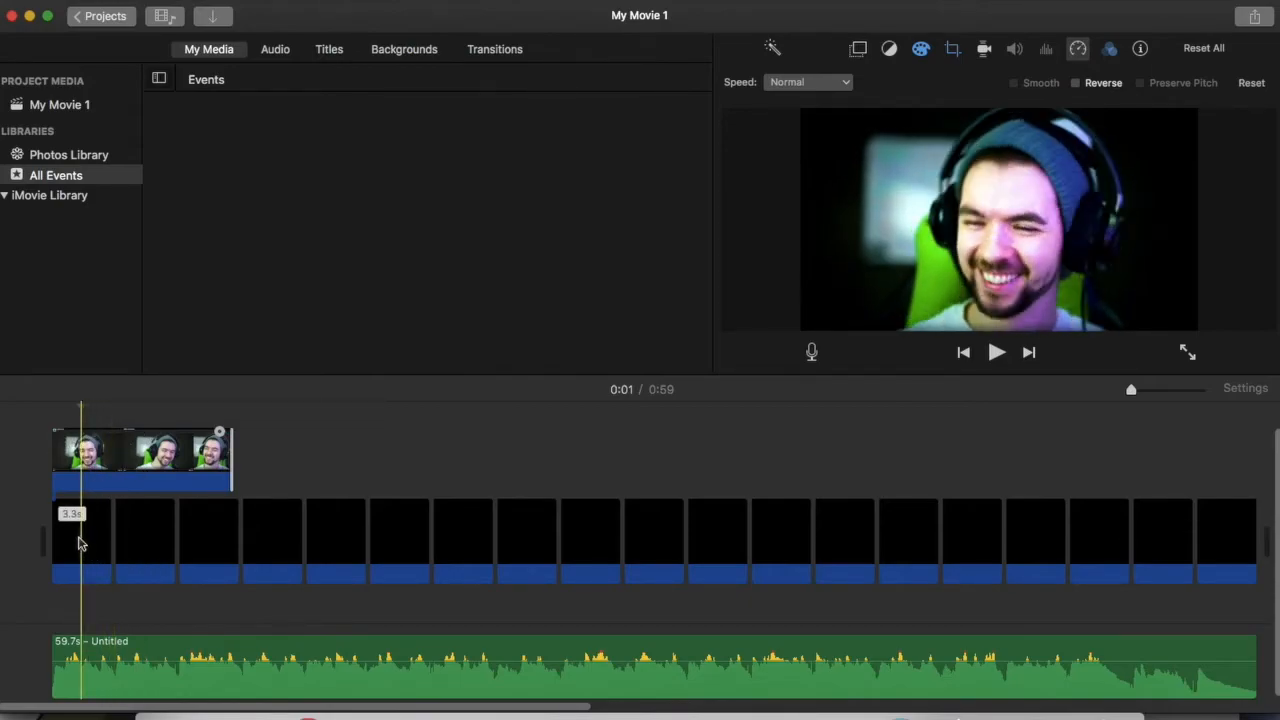
pyautogui.moveTo(230, 455); pyautogui.dragTo(110, 463)
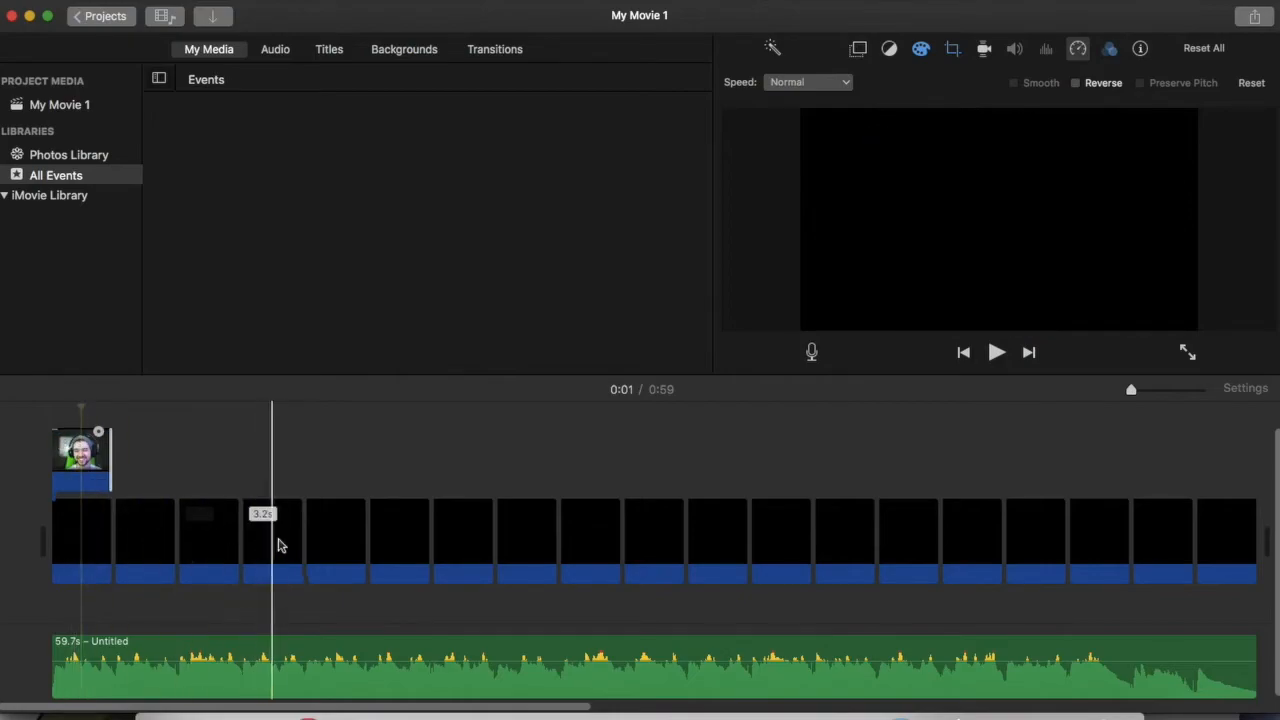
# Move the overlay clip down to the start of the main track and delete the black segment it replaces
pyautogui.click(81, 455)
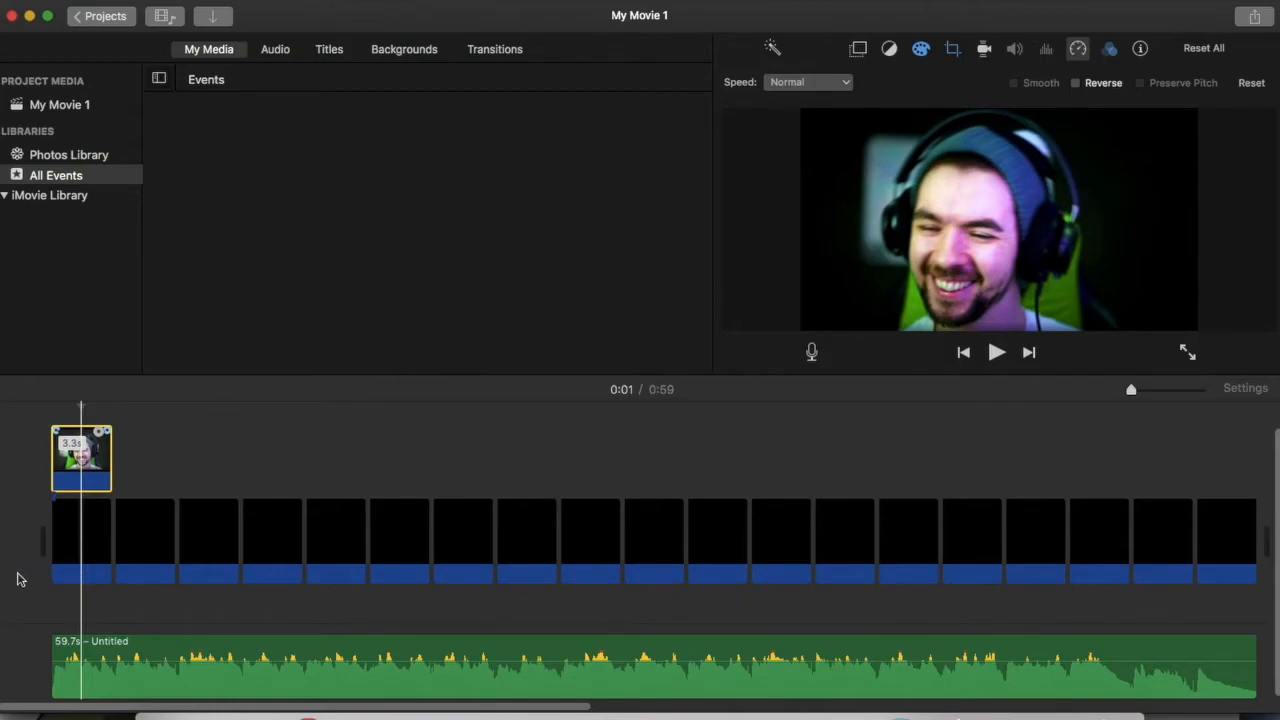
pyautogui.click(83, 479)
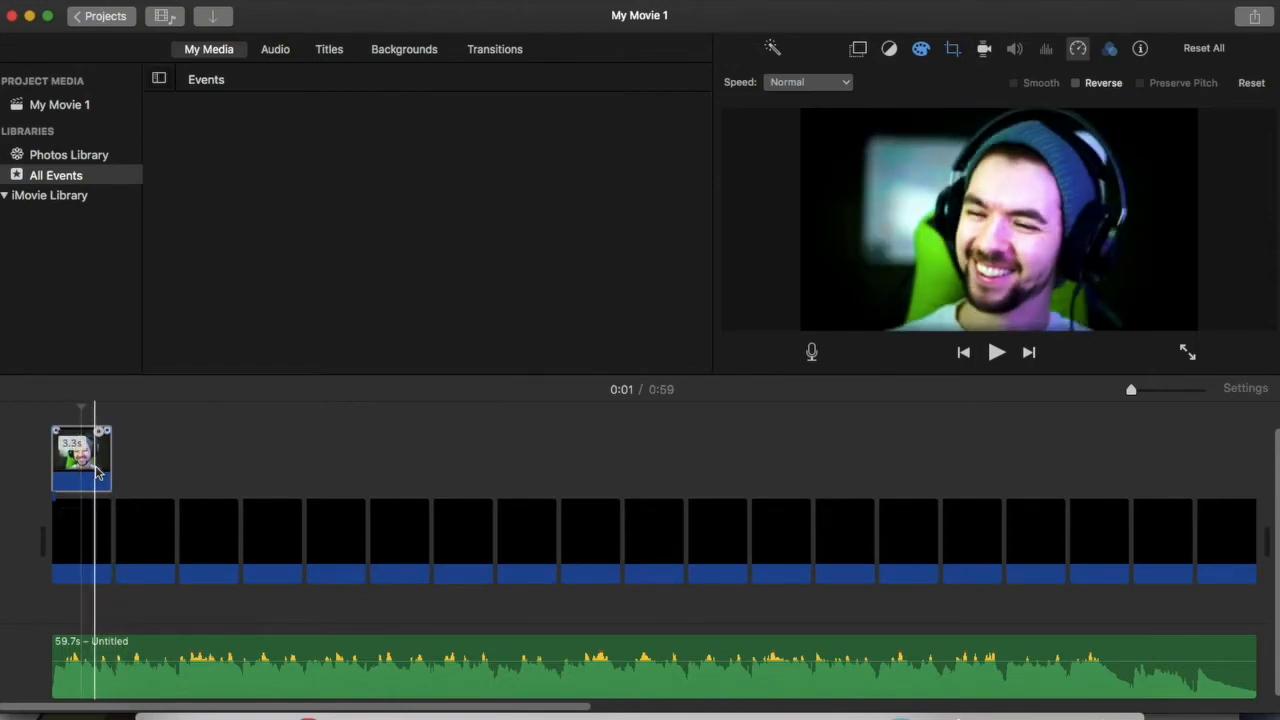
pyautogui.moveTo(98, 464); pyautogui.dragTo(68, 546)
pyautogui.click(145, 534)
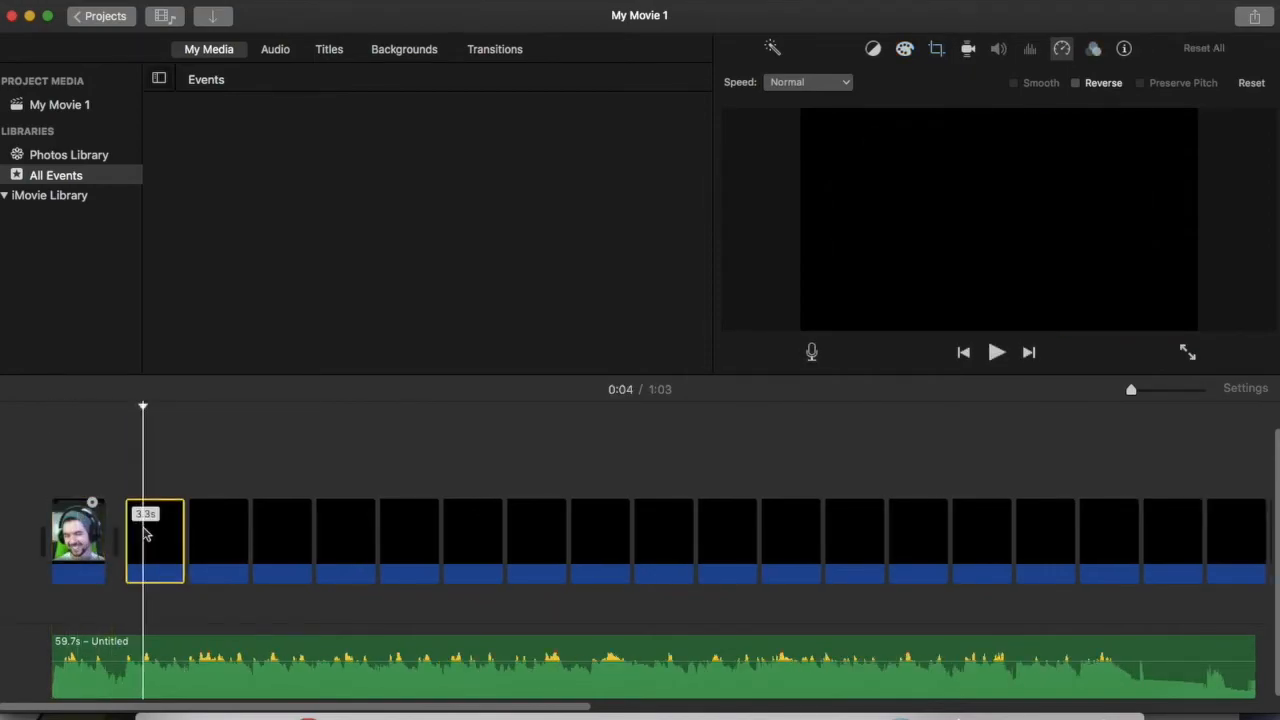
pyautogui.press('Delete')
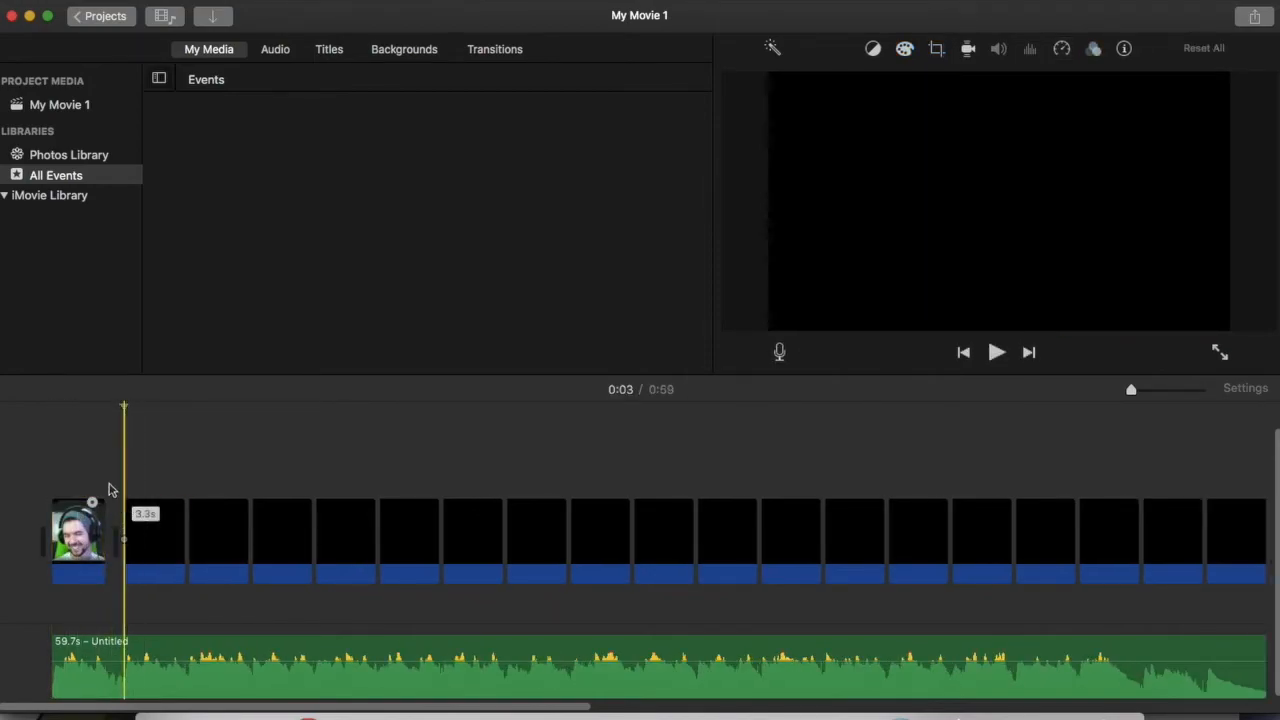
# Play back the start of the movie to check the first clip against the beat
pyautogui.click(46, 446)
pyautogui.press('space')
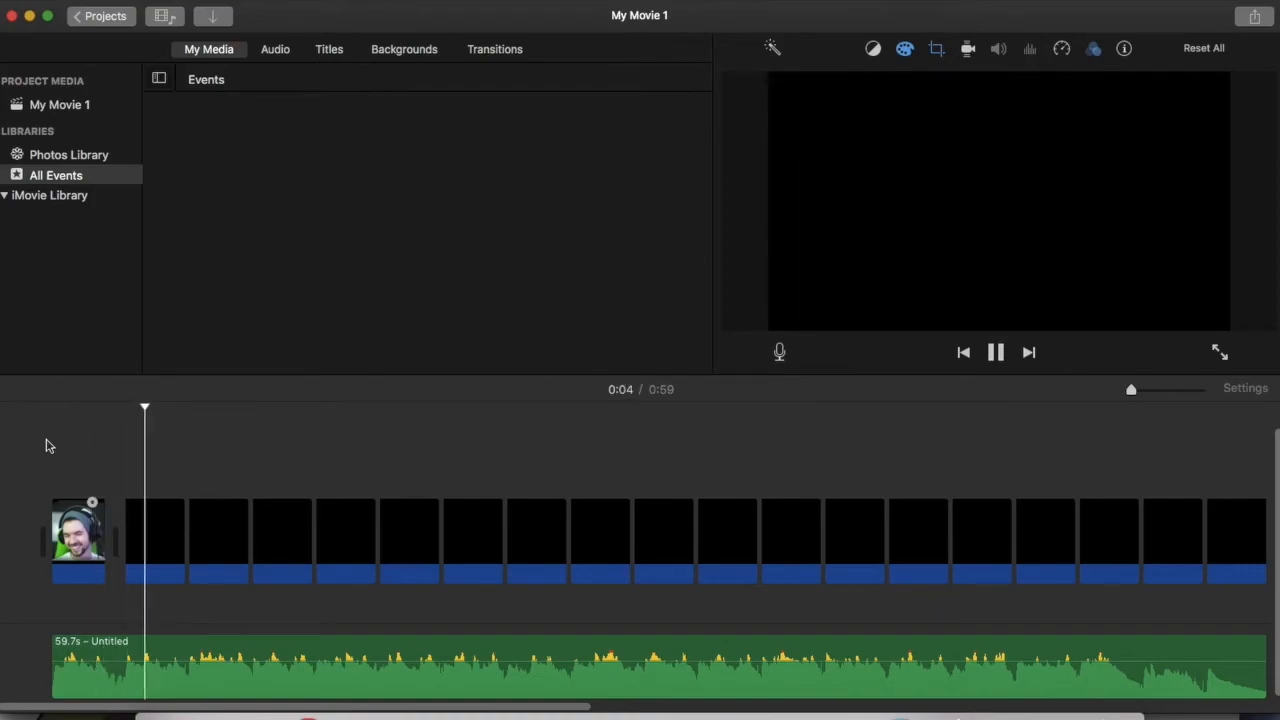
pyautogui.press('space')
# Trim the start of the Happy Wheels overlay clip to line up with the first black segment
pyautogui.click(126, 414)
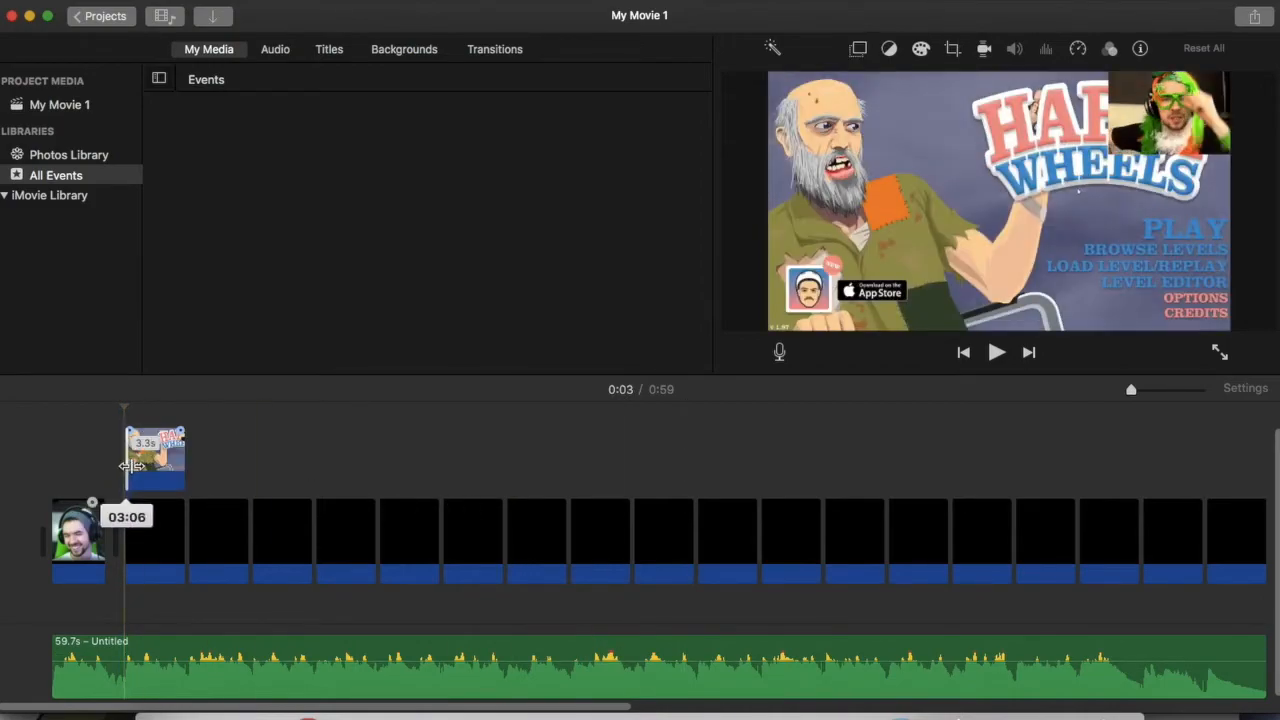
pyautogui.moveTo(126, 465); pyautogui.dragTo(130, 466)
pyautogui.click(157, 472)
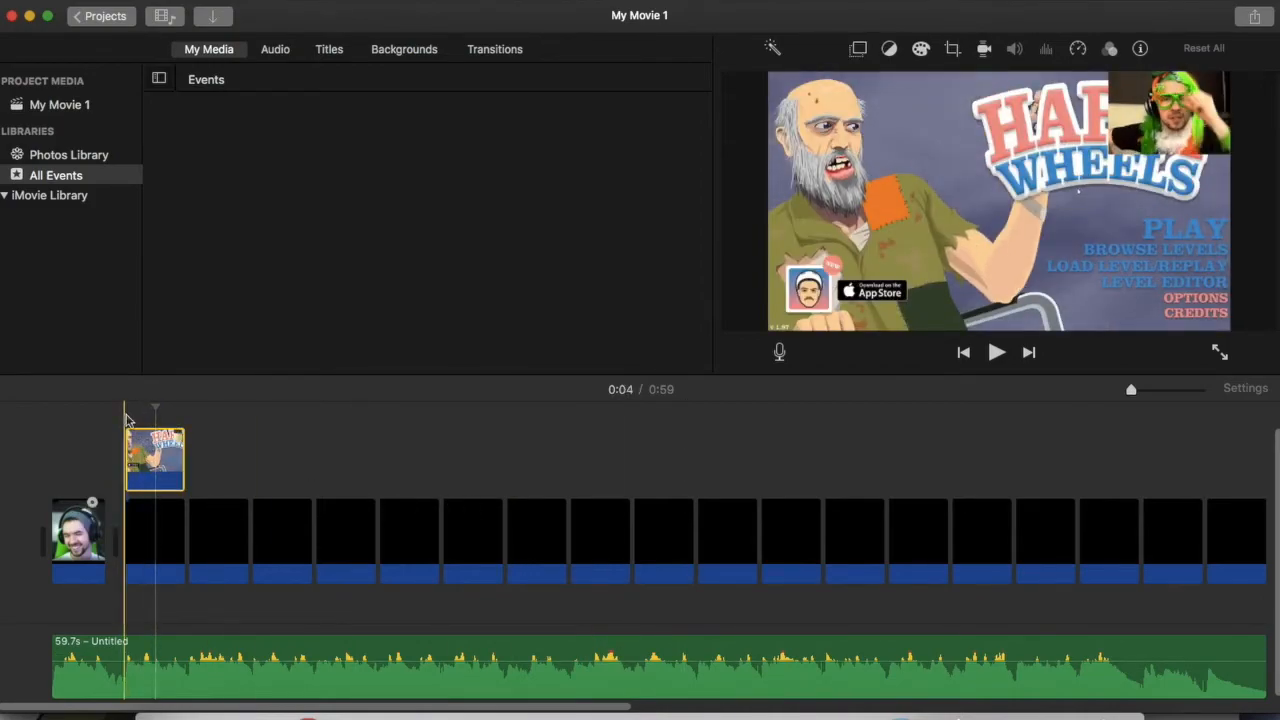
# Crop the Happy Wheels overlay clip with Crop to Fill, framing the game logo and the webcam corner
pyautogui.click(162, 467)
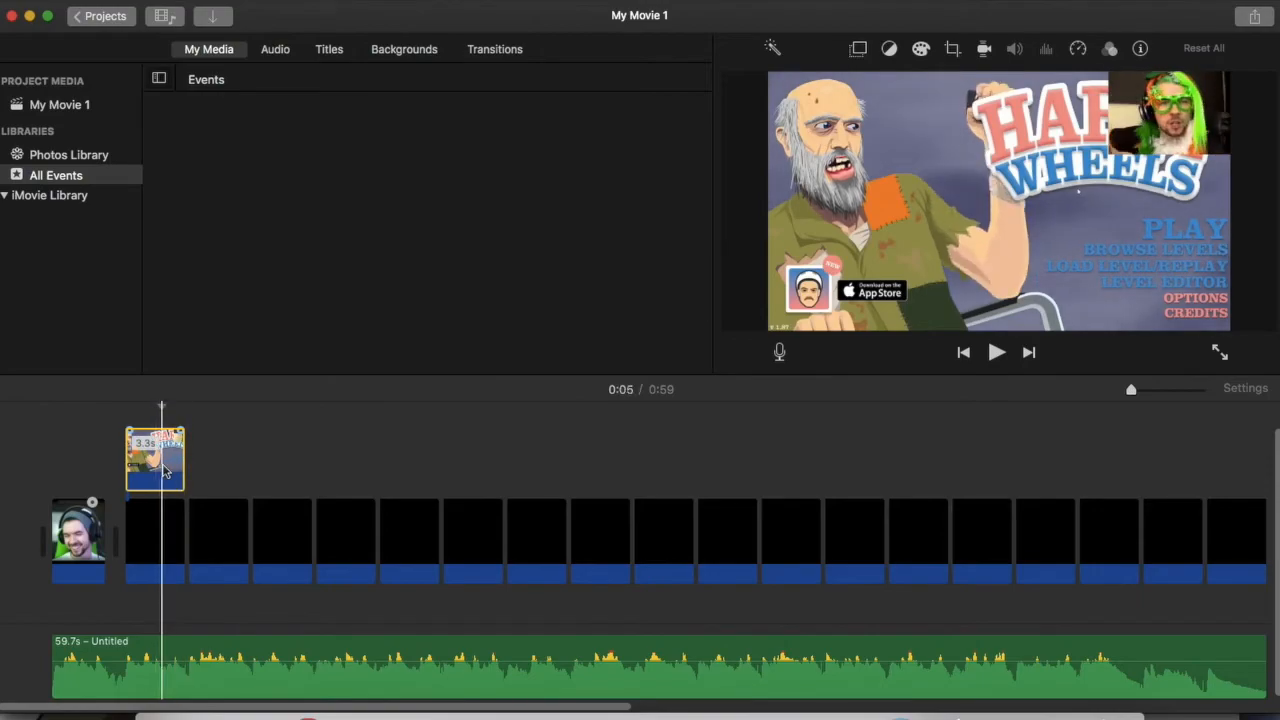
pyautogui.click(952, 50)
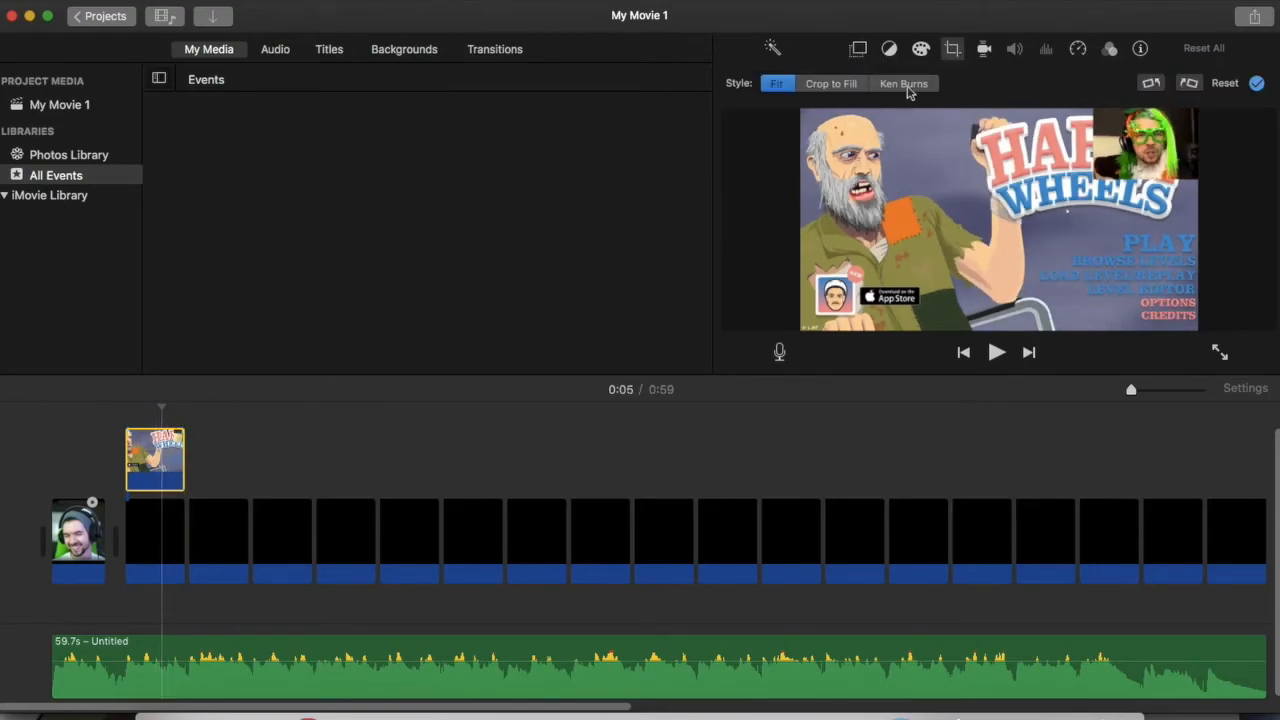
pyautogui.click(846, 84)
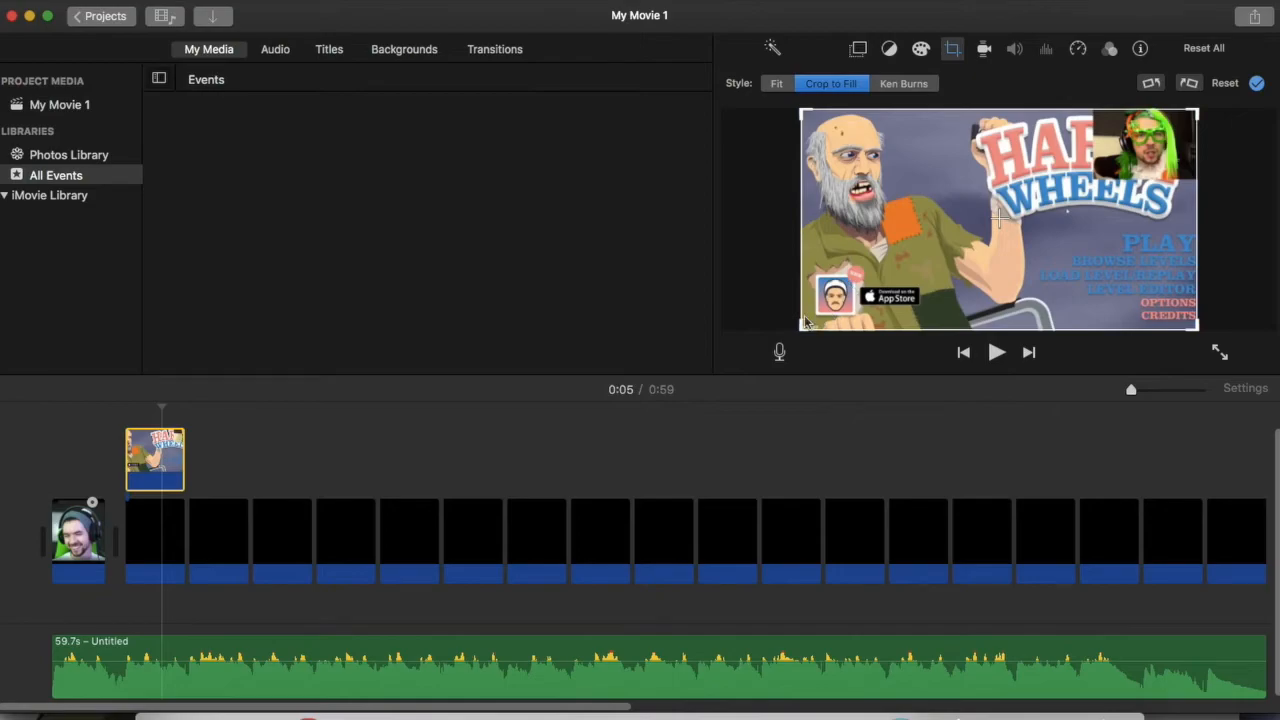
pyautogui.click(776, 85)
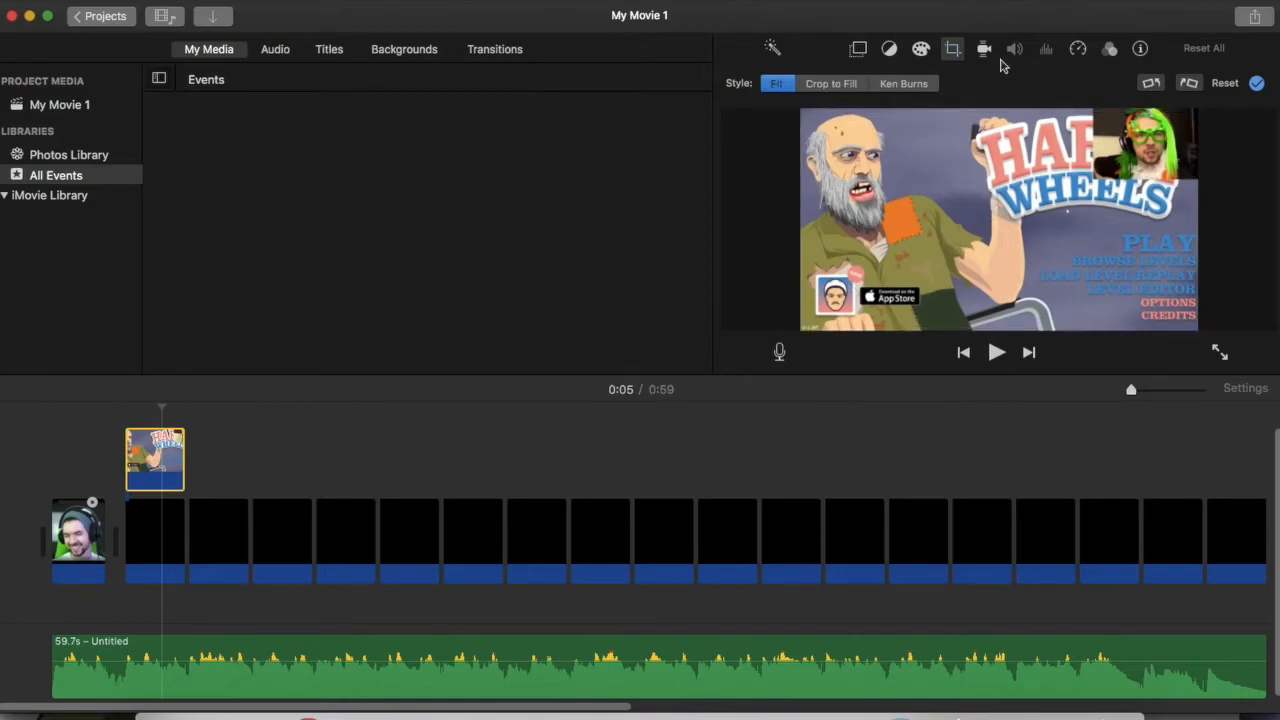
pyautogui.click(838, 86)
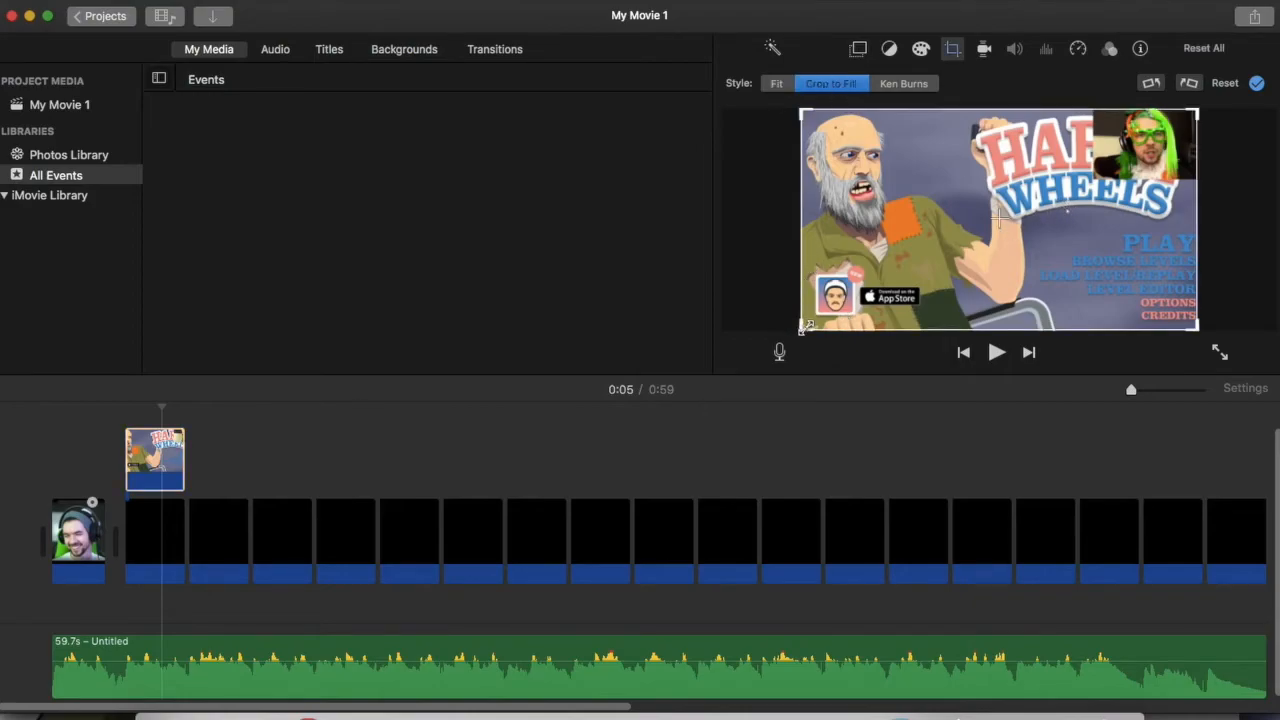
pyautogui.moveTo(805, 326); pyautogui.dragTo(920, 262)
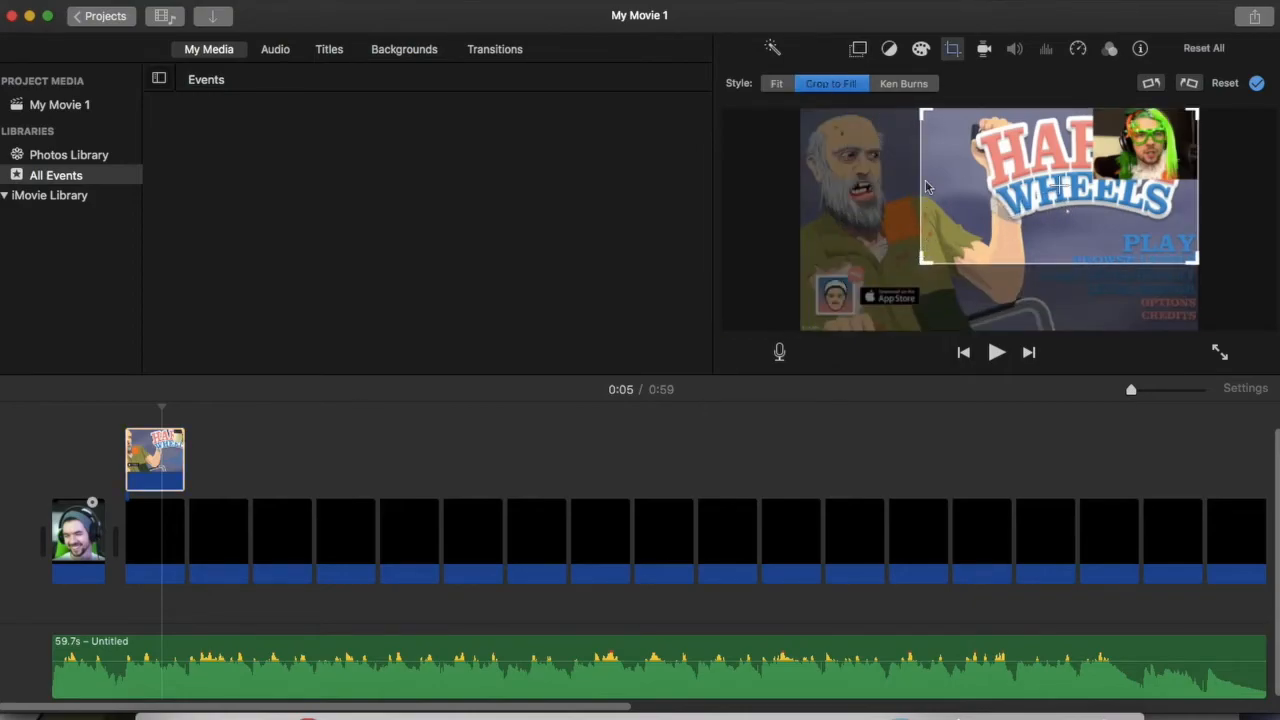
# Try the Ken Burns crop style on the Happy Wheels overlay clip and preview its motion
pyautogui.click(905, 84)
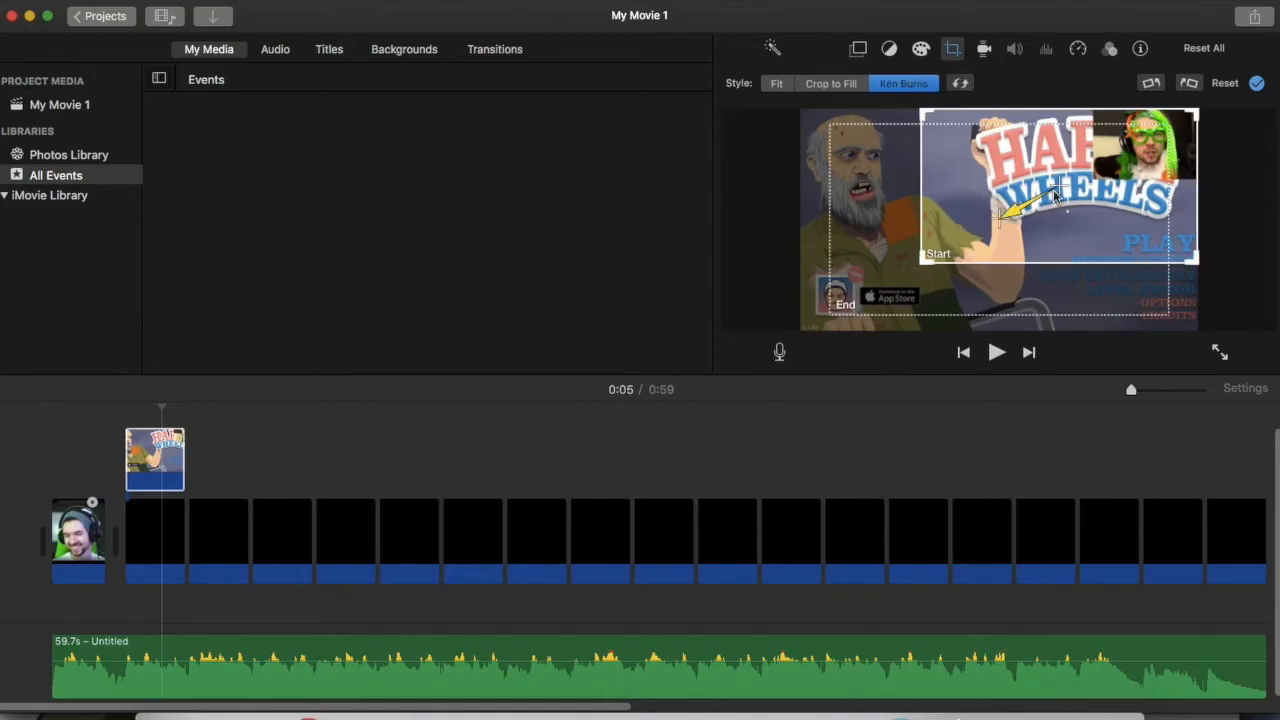
pyautogui.click(130, 408)
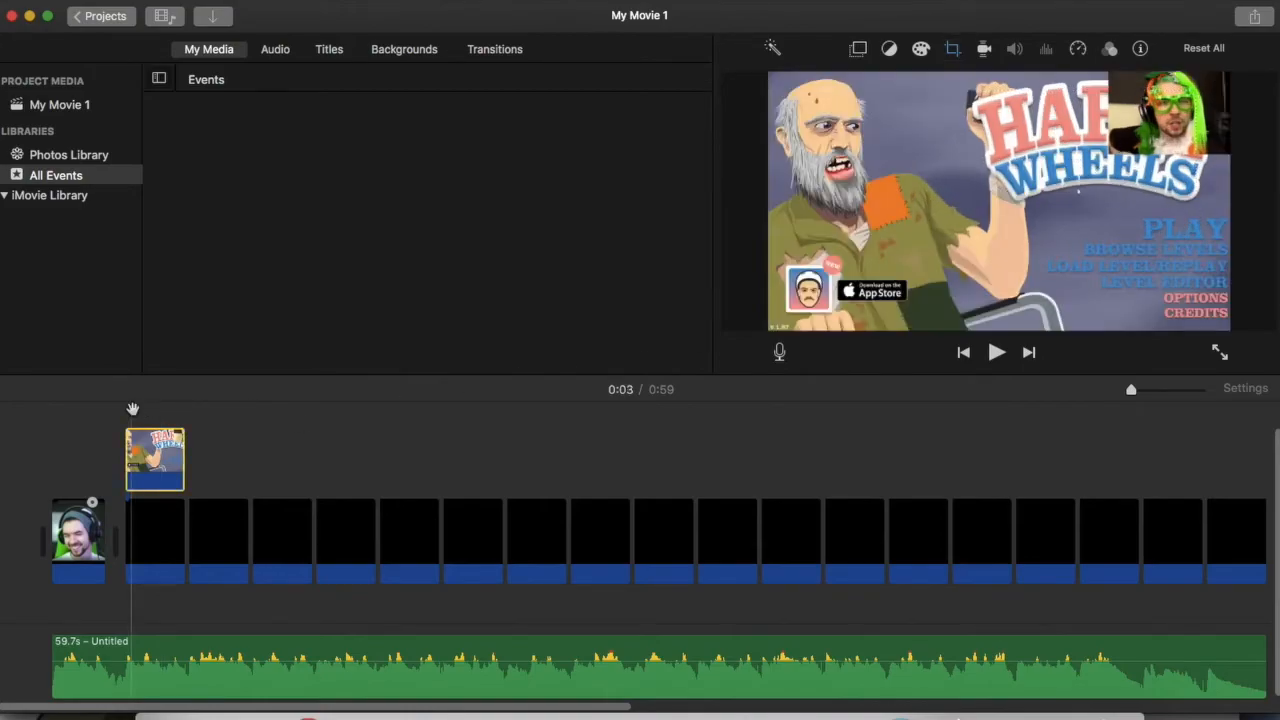
pyautogui.press('space')
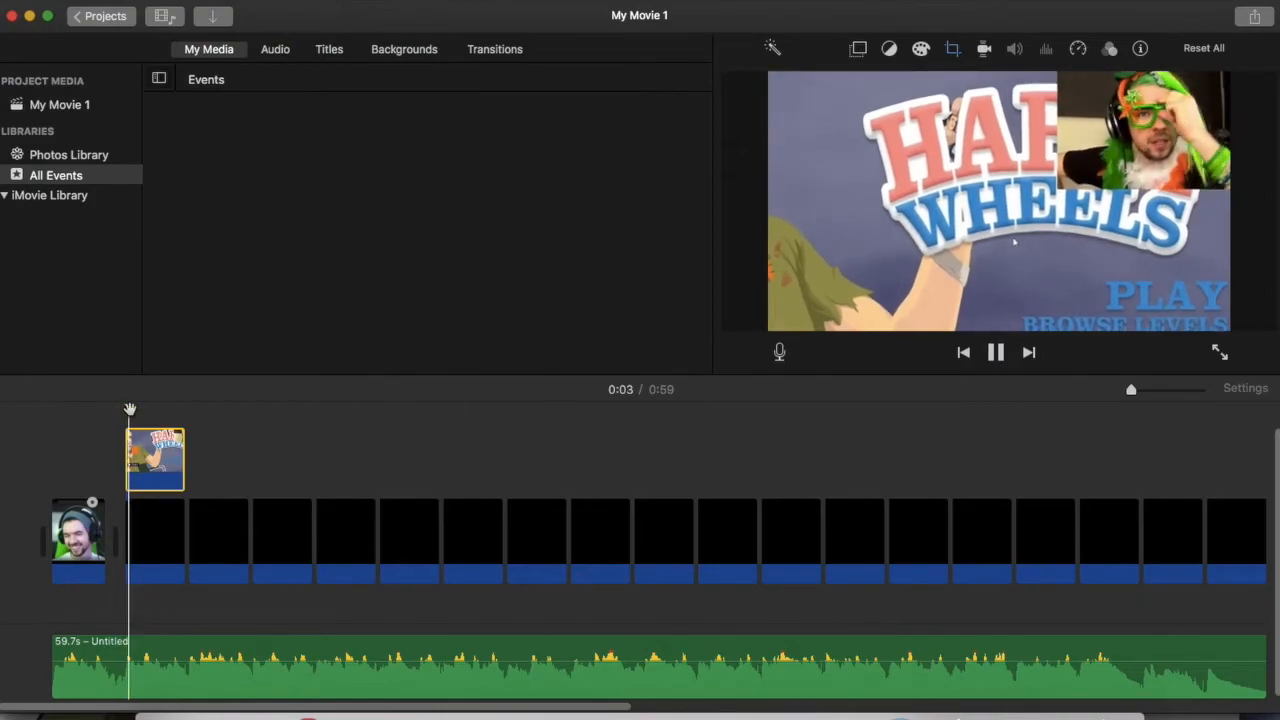
pyautogui.press('space')
# Switch the Happy Wheels overlay clip's crop style back to Crop to Fill
pyautogui.click(126, 408)
pyautogui.click(148, 459)
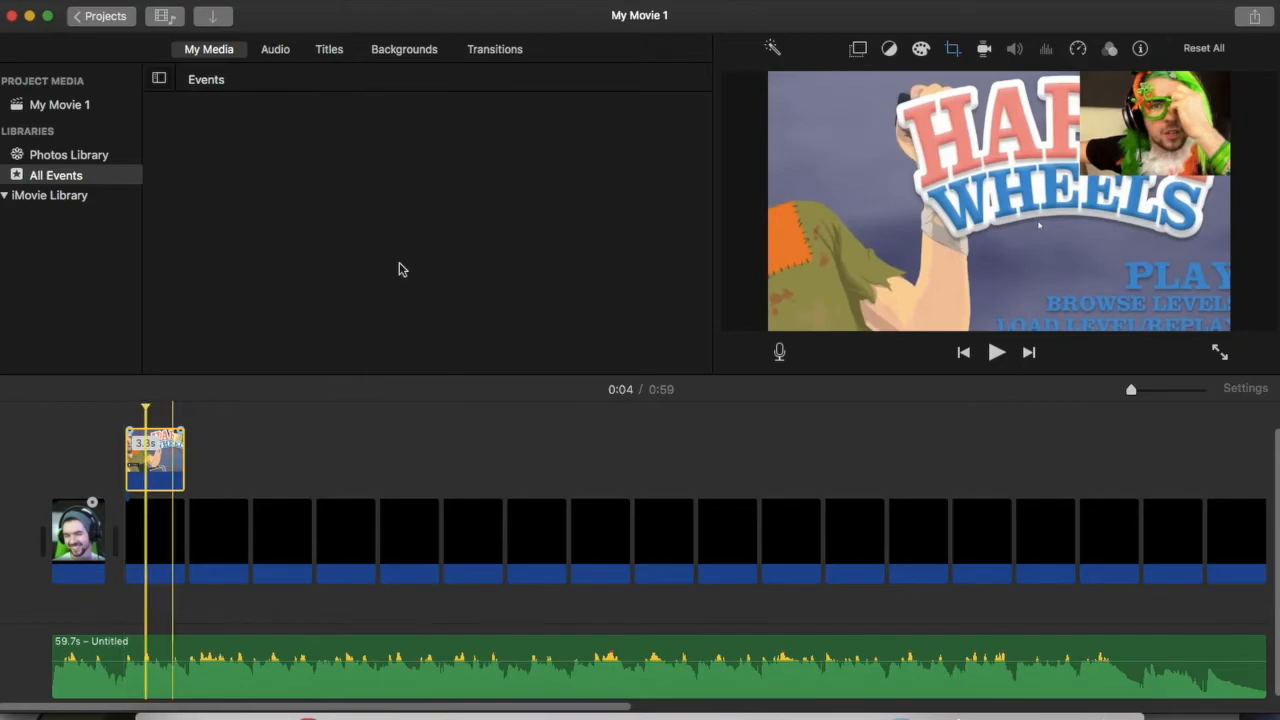
pyautogui.click(955, 48)
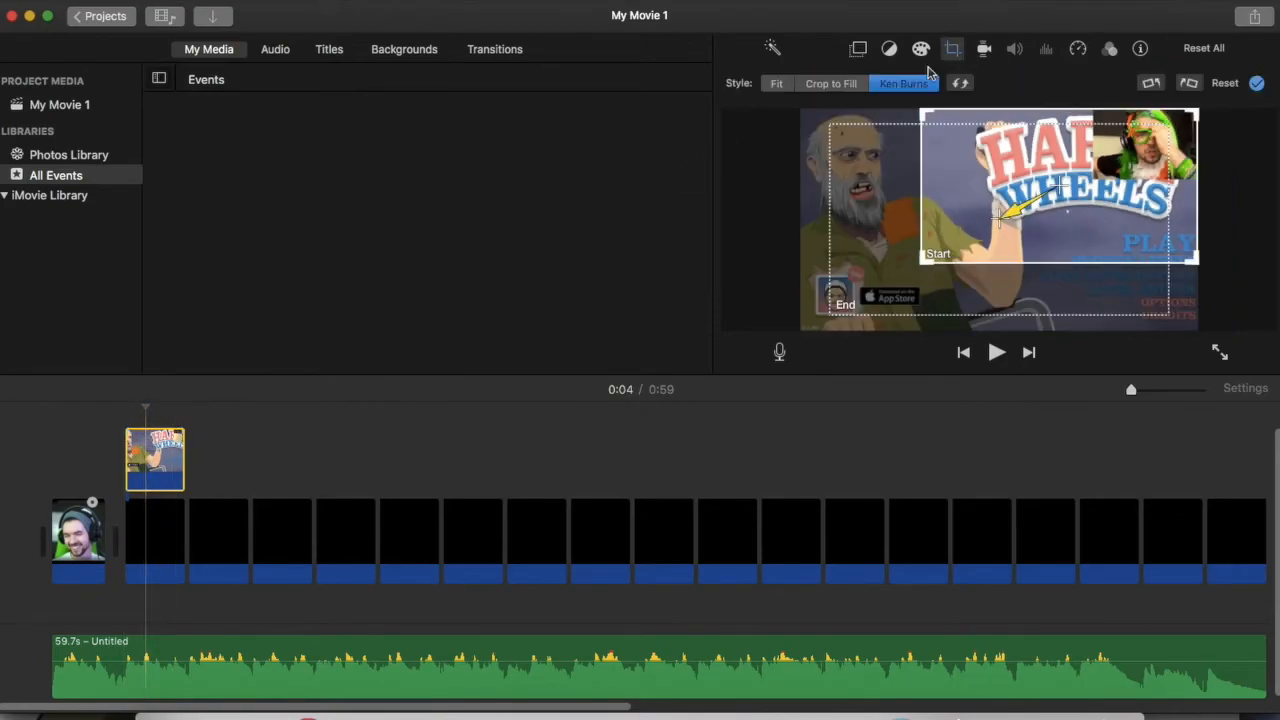
pyautogui.click(846, 88)
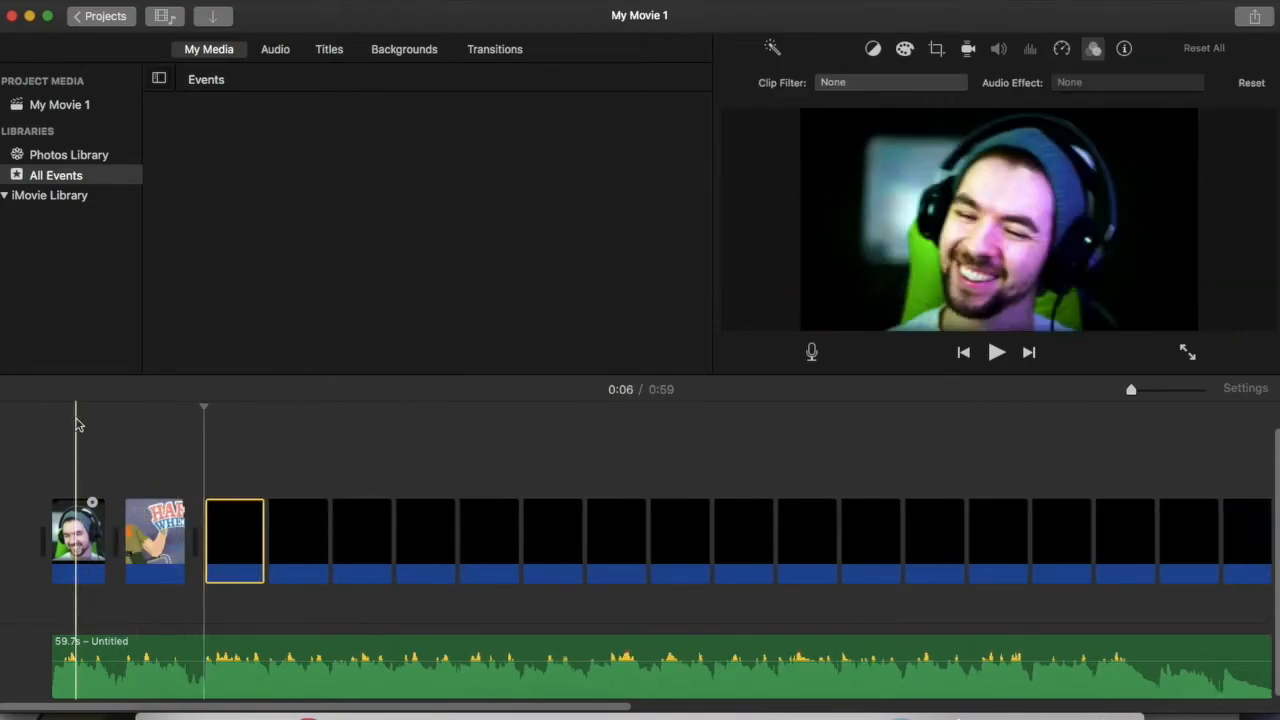
# Return the playhead to the second clip and browse the iTunes songs in the audio library
pyautogui.click(113, 421)
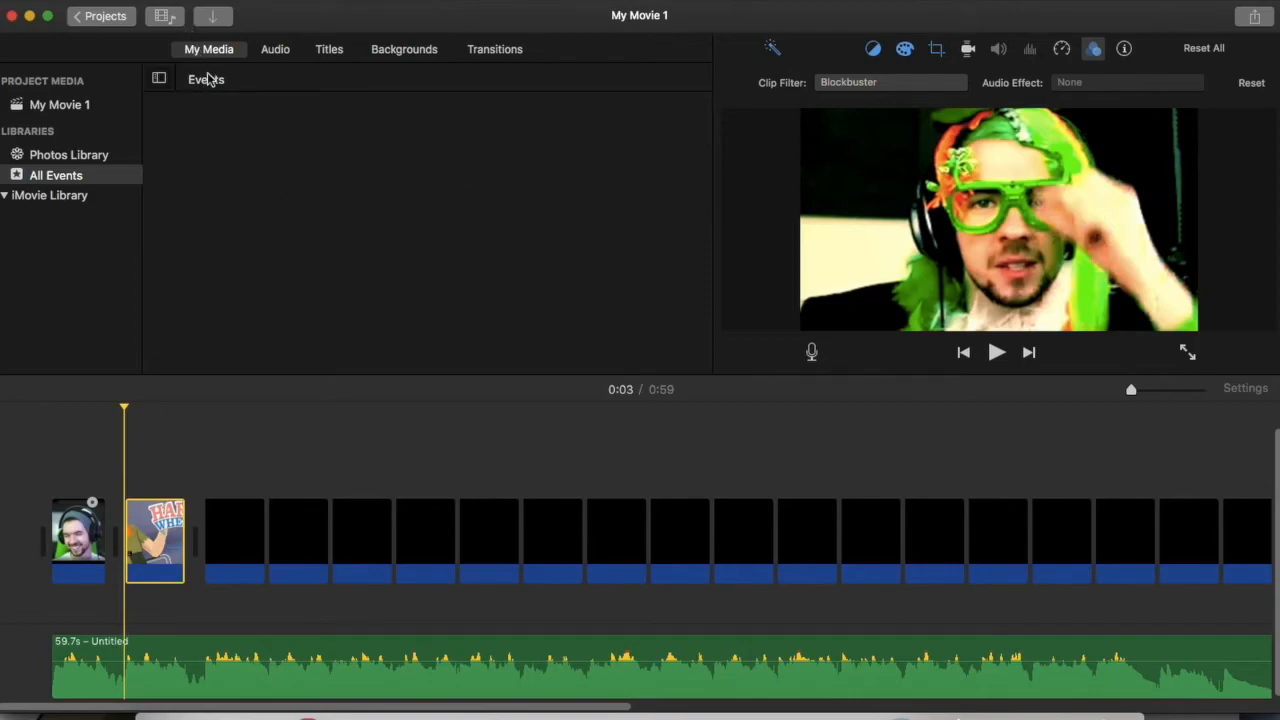
pyautogui.press('super+2')
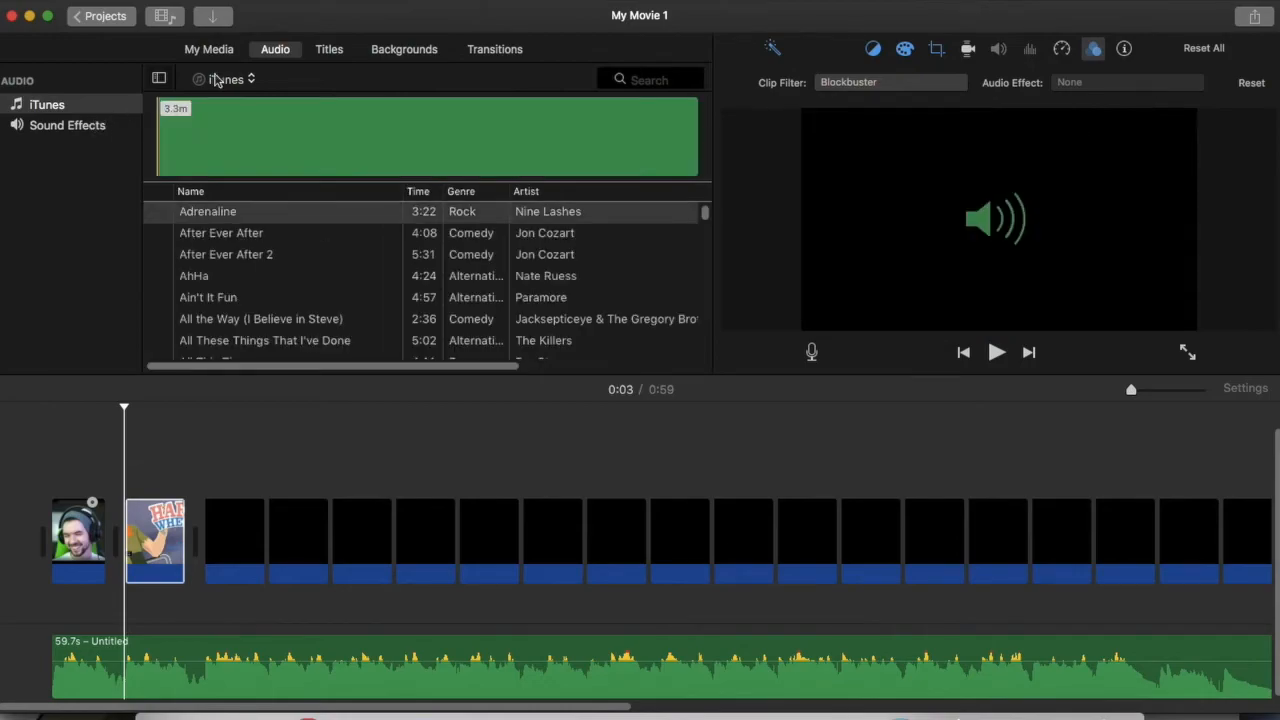
pyautogui.scroll(-10, 261, 283)
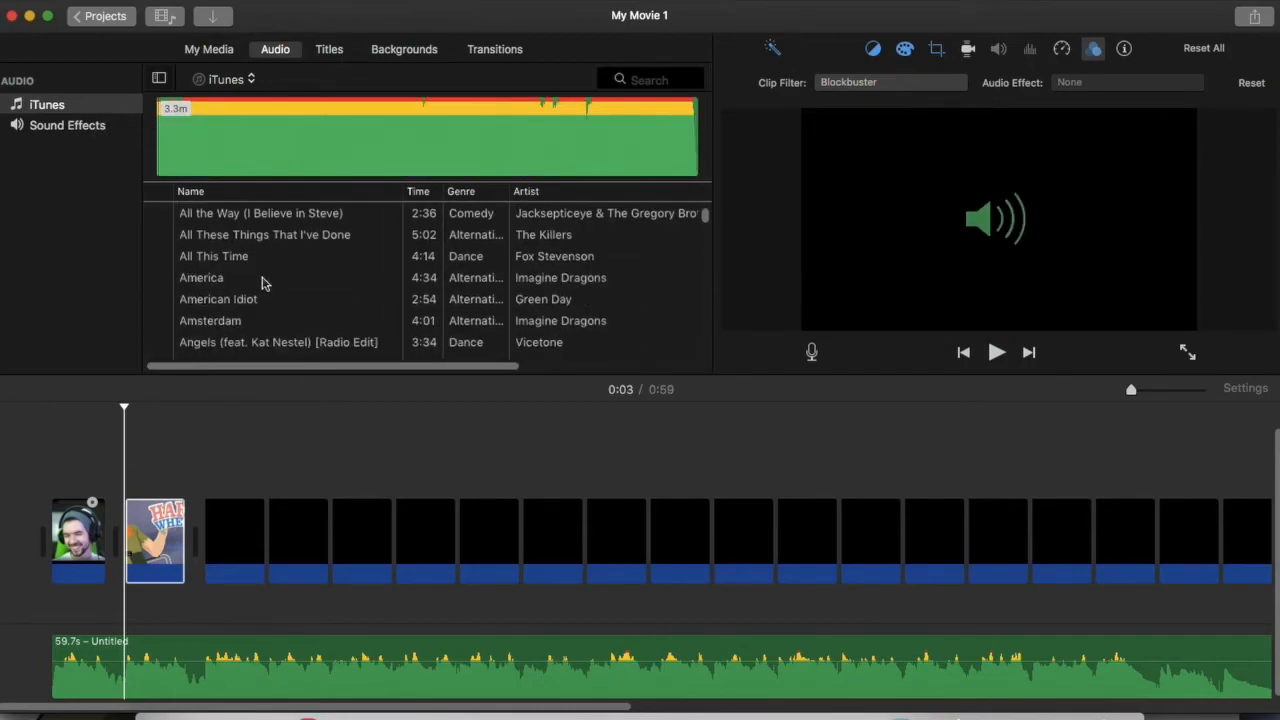
pyautogui.scroll(10, 261, 283)
pyautogui.hscroll(3, 261, 283)
pyautogui.hscroll(-3, 261, 283)
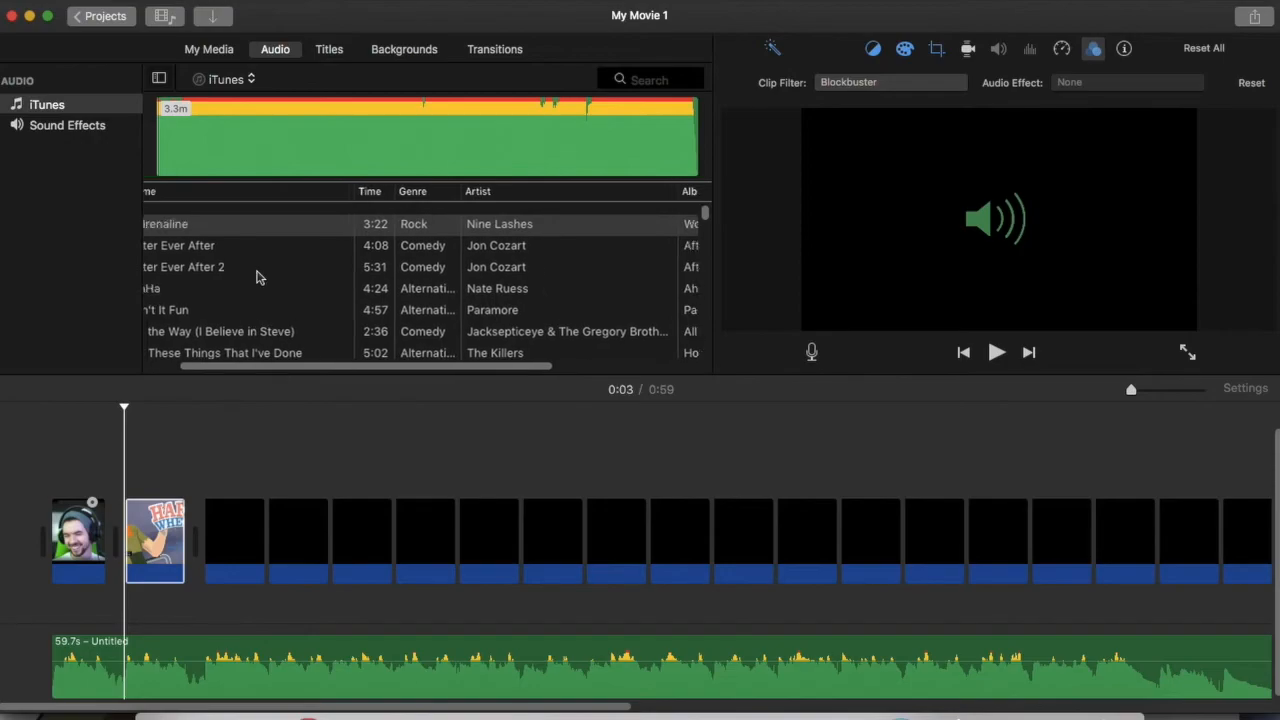
# Browse the title styles and add the Line title above the first remaining black segment
pyautogui.click(329, 52)
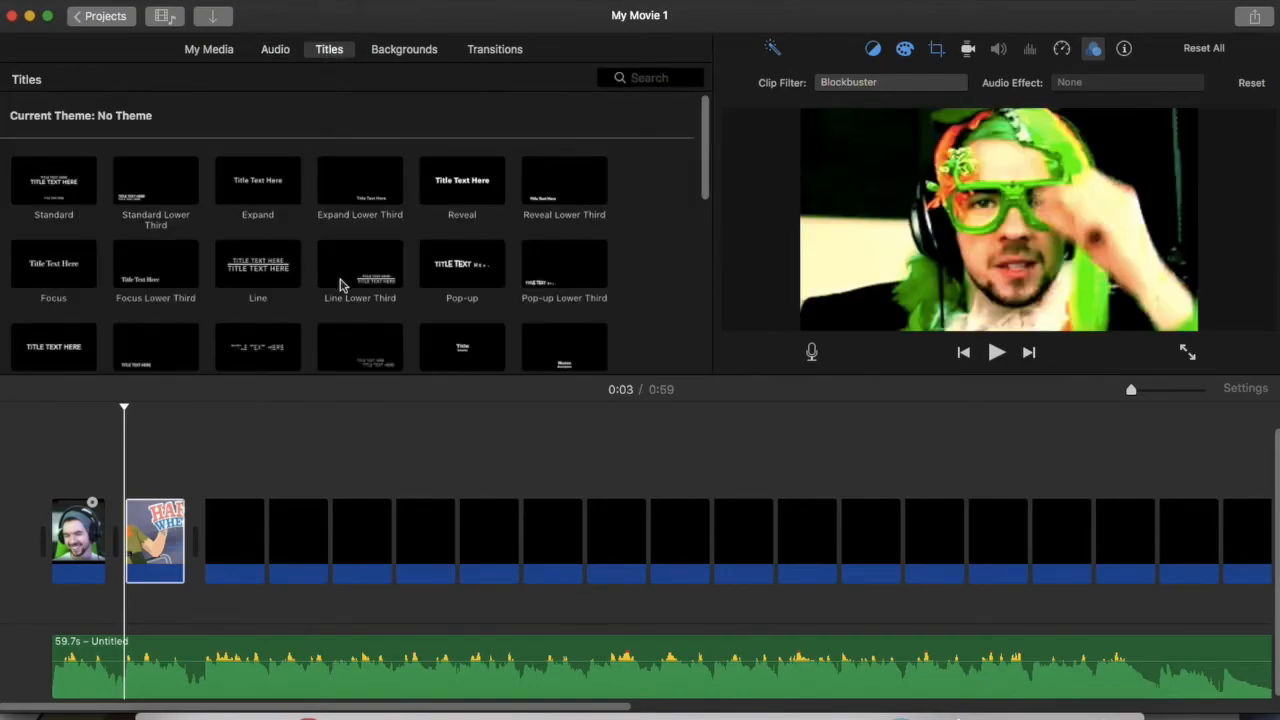
pyautogui.scroll(-5, 248, 287)
pyautogui.scroll(6, 456, 294)
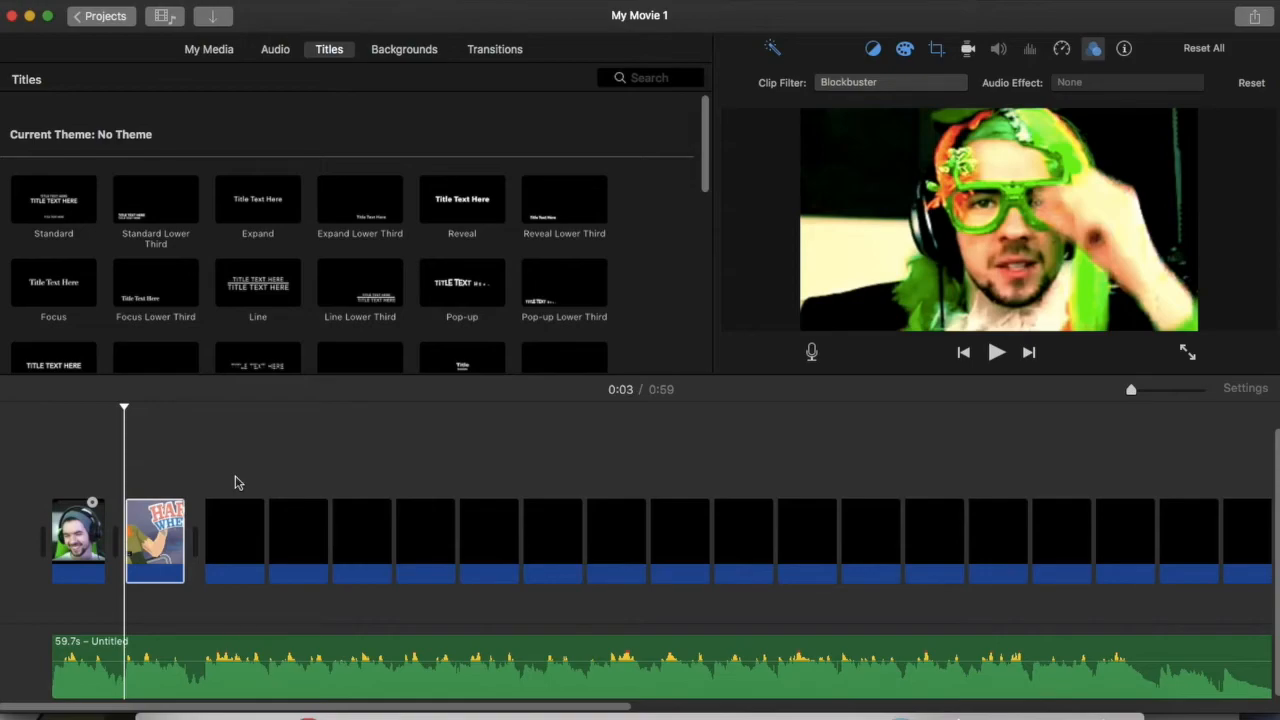
pyautogui.moveTo(258, 265); pyautogui.dragTo(214, 479)
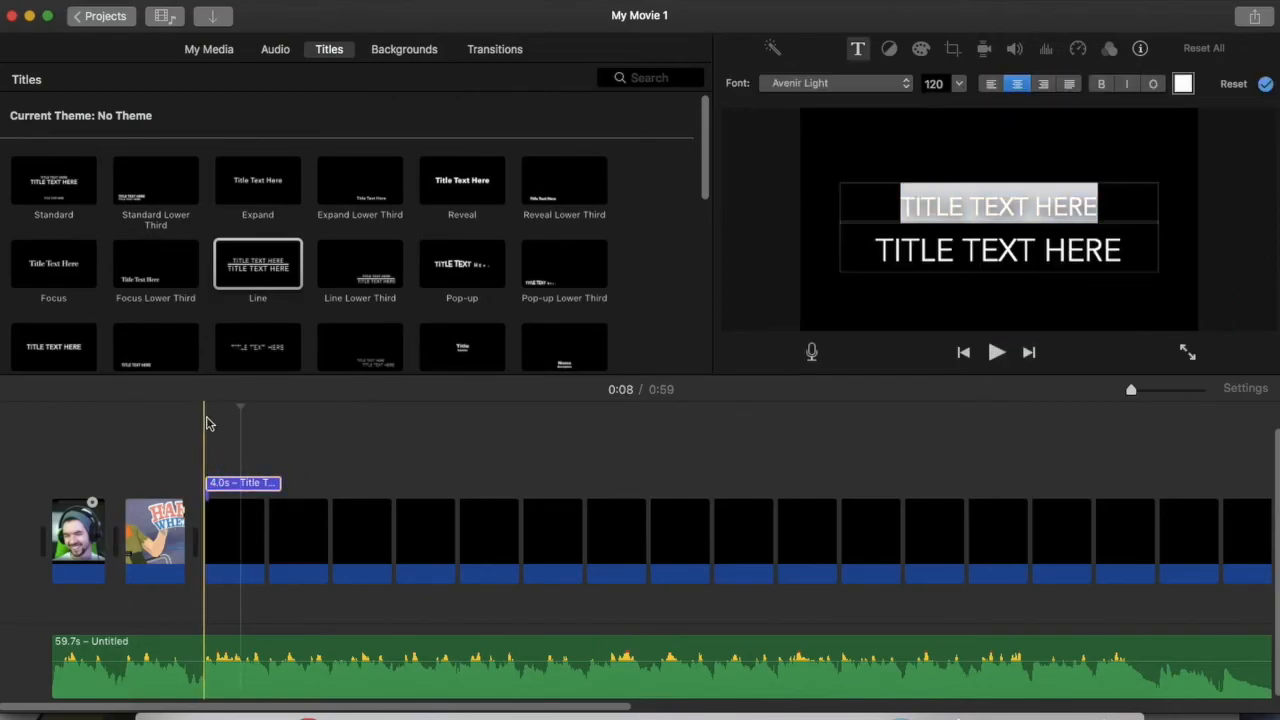
# Play back the Line title's animation and open its text for editing
pyautogui.click(210, 425)
pyautogui.press('space')
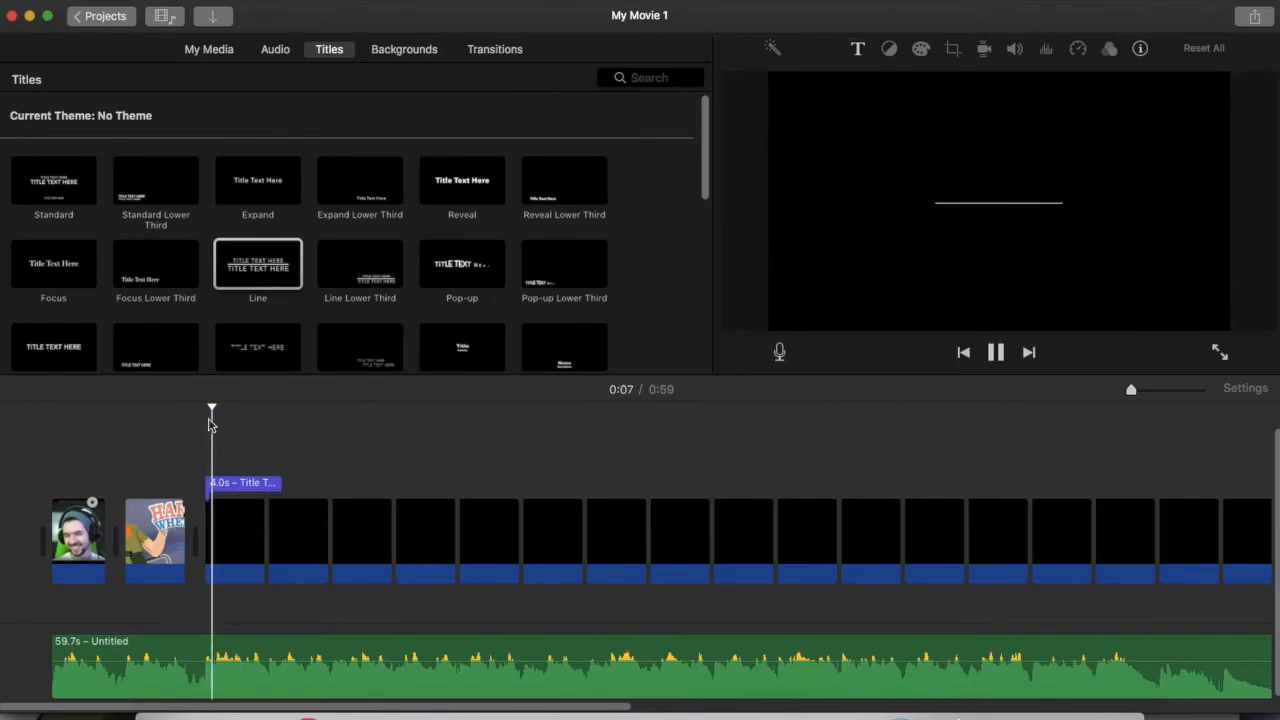
pyautogui.press('space')
pyautogui.click(246, 483)
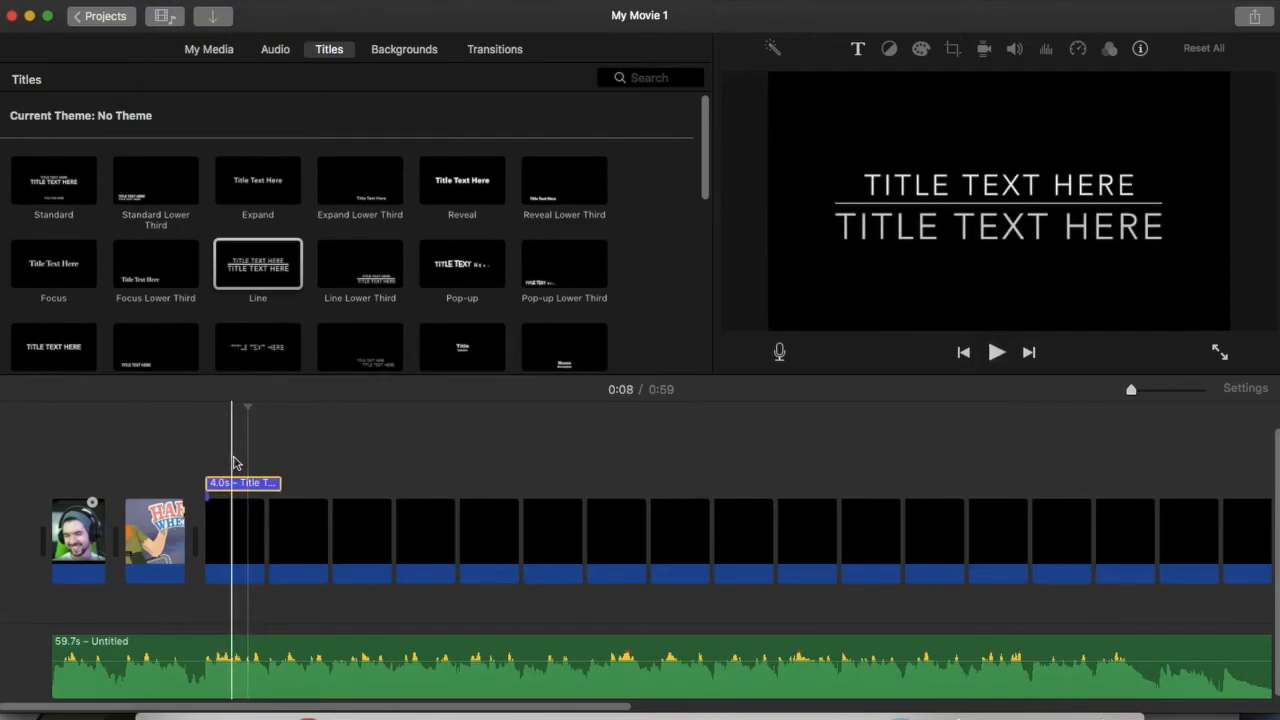
pyautogui.doubleClick(238, 486)
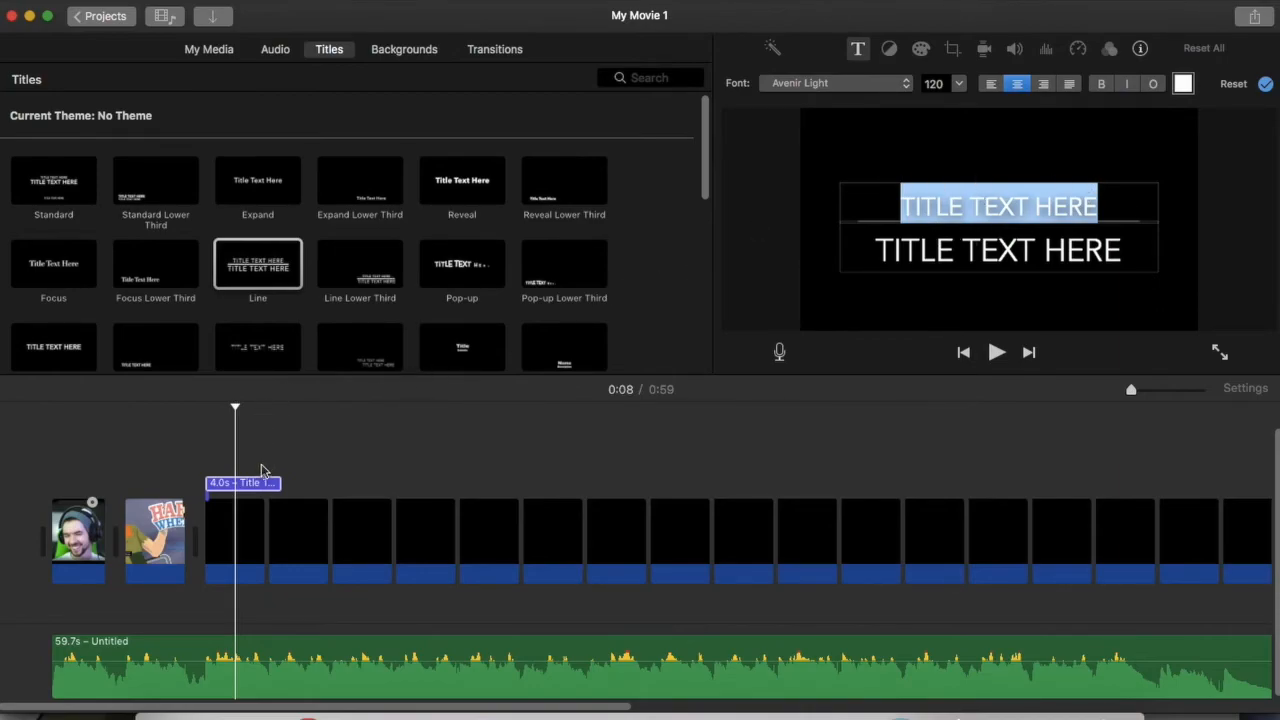
# Look through the full collection of title styles, from Standard to Torn Edge - Tan
pyautogui.scroll(-10, 344, 271)
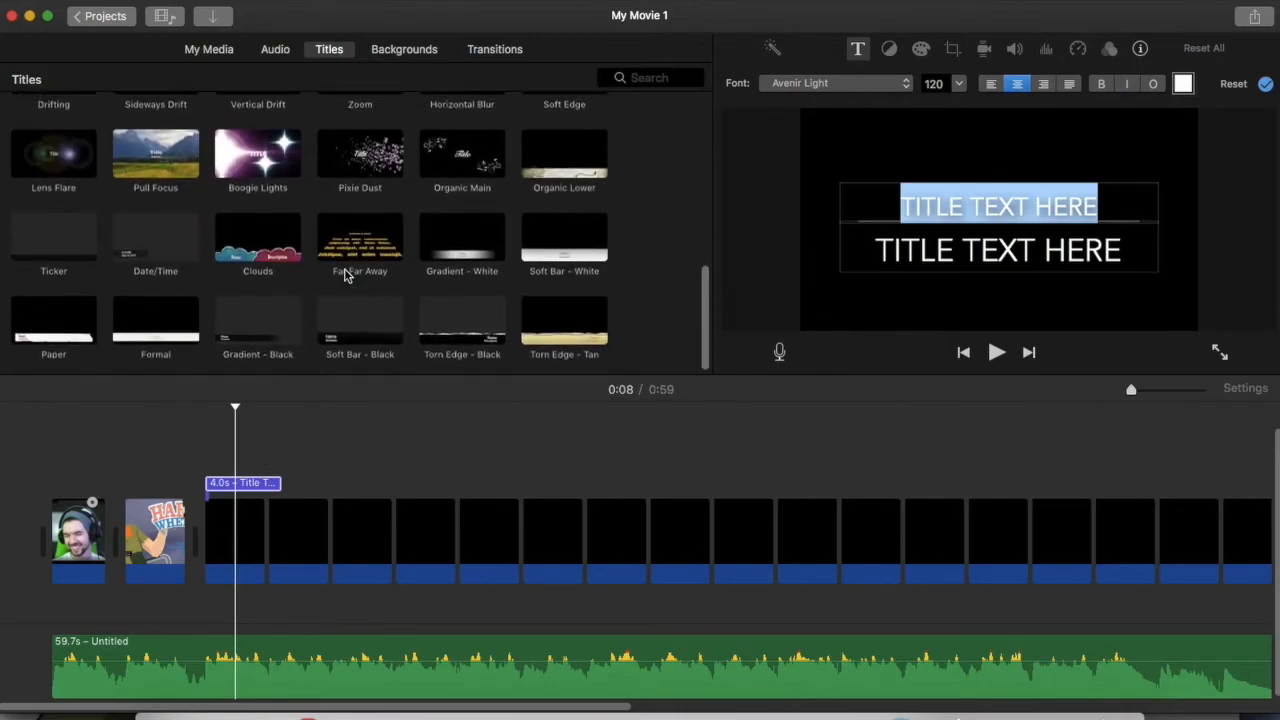
pyautogui.scroll(10, 344, 275)
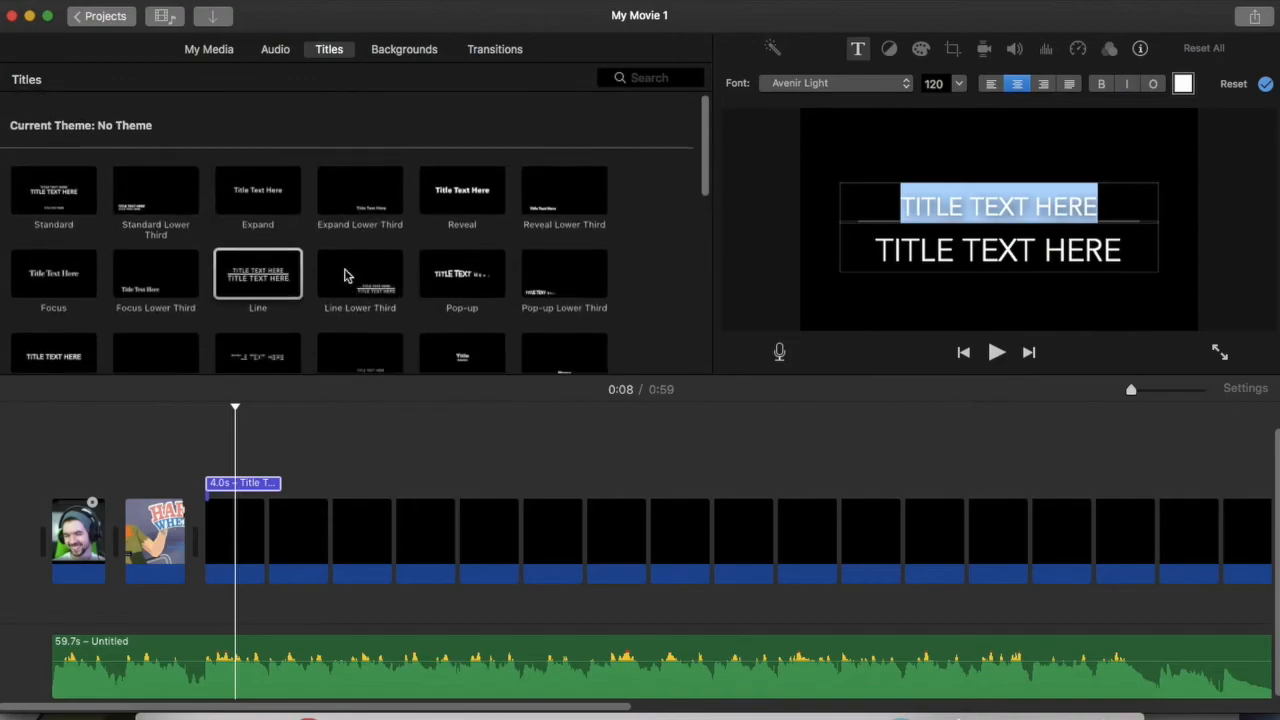
pyautogui.scroll(-4, 344, 275)
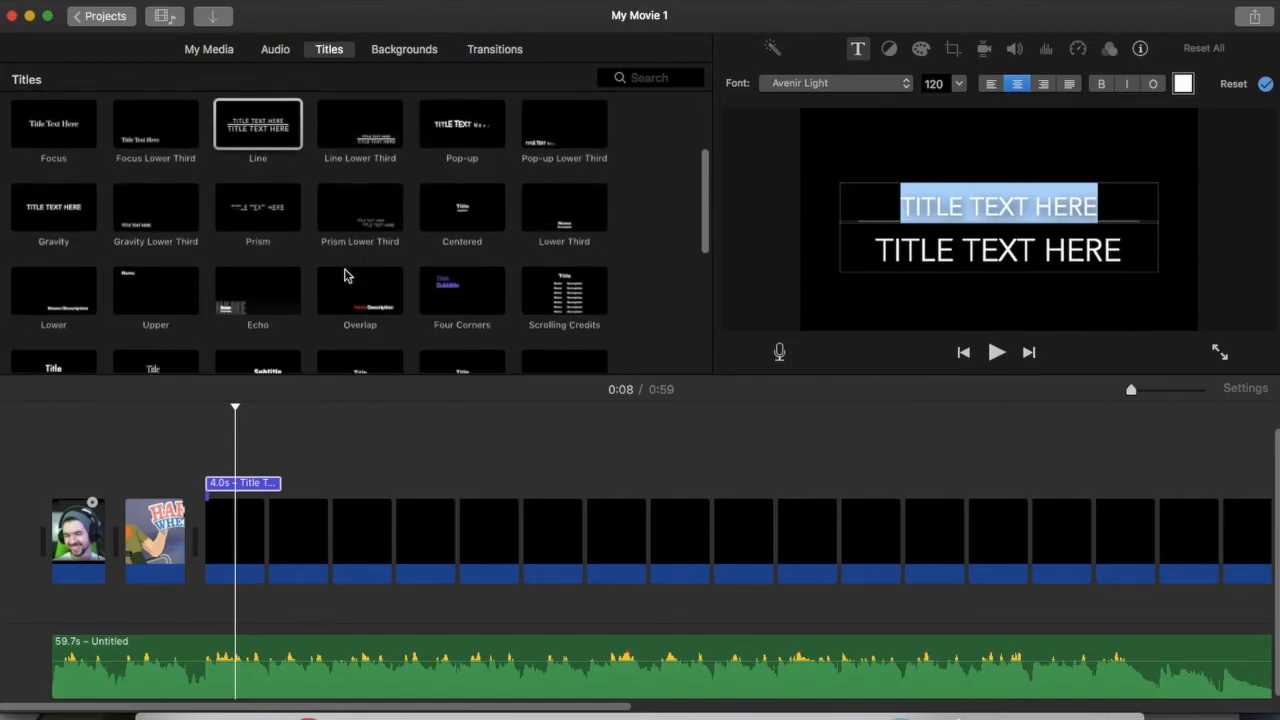
pyautogui.scroll(-2, 344, 275)
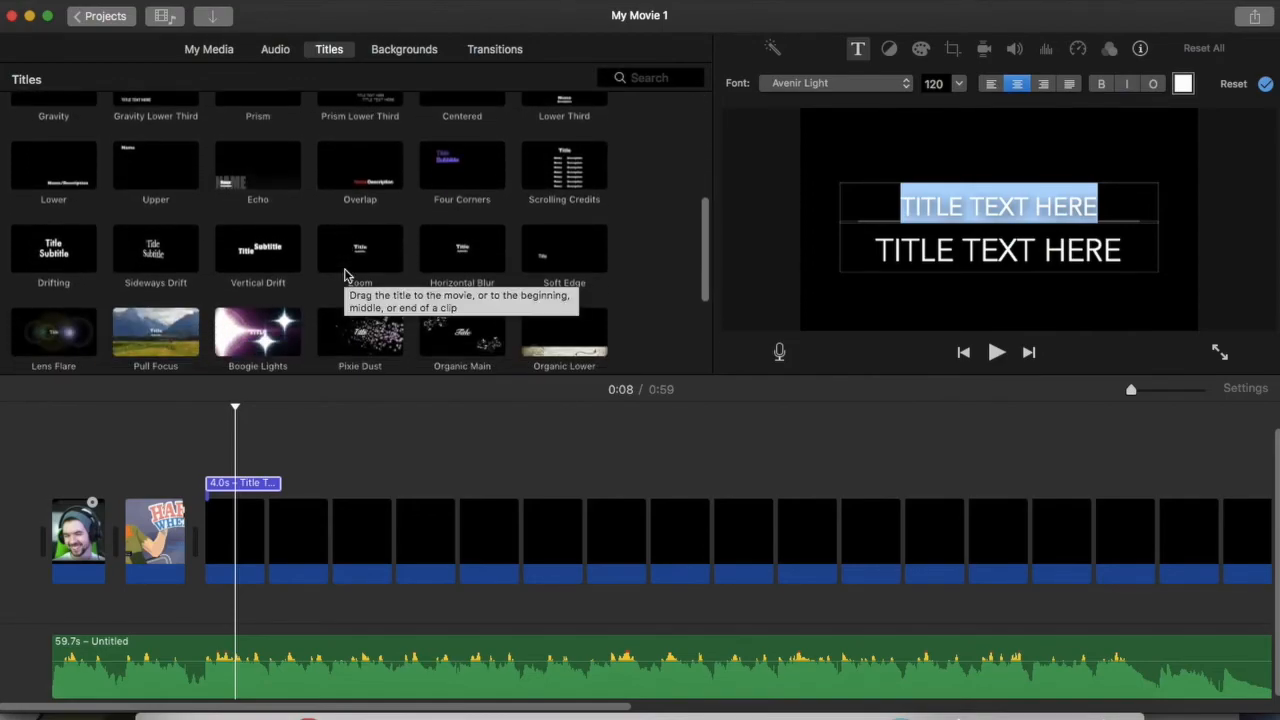
pyautogui.scroll(-3, 344, 275)
pyautogui.scroll(-3, 346, 275)
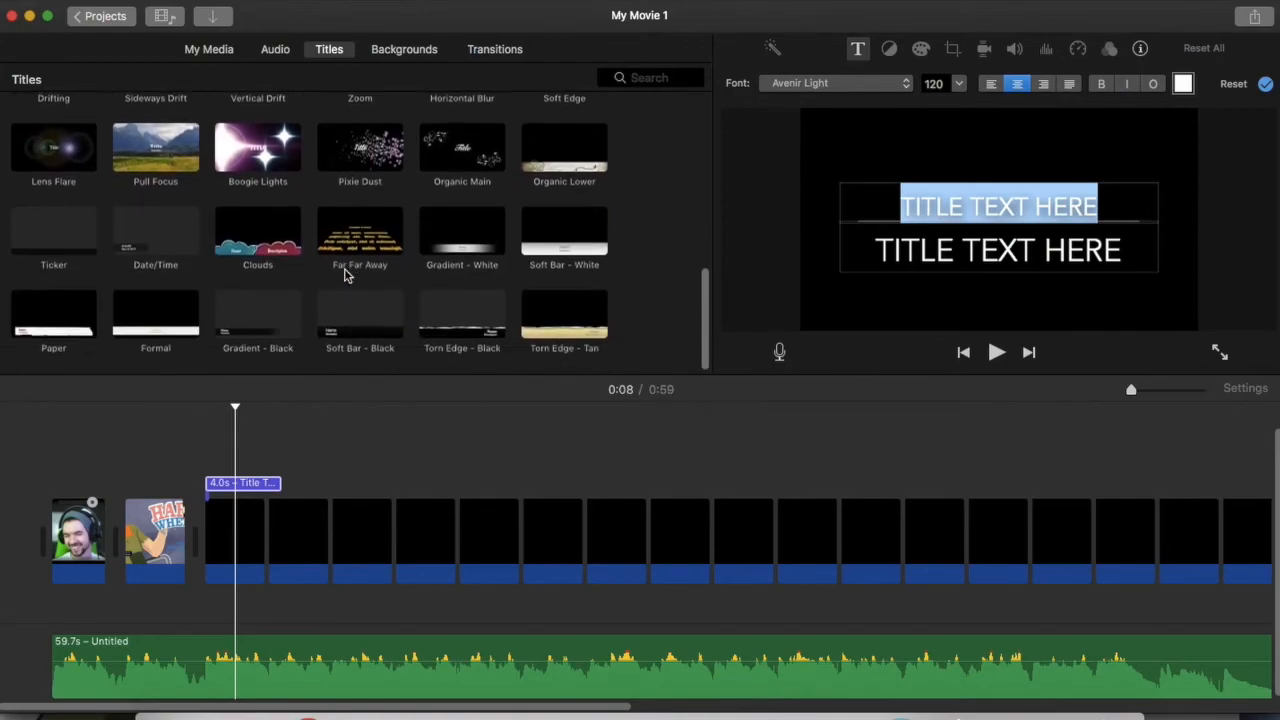
pyautogui.scroll(10, 346, 275)
pyautogui.click(207, 412)
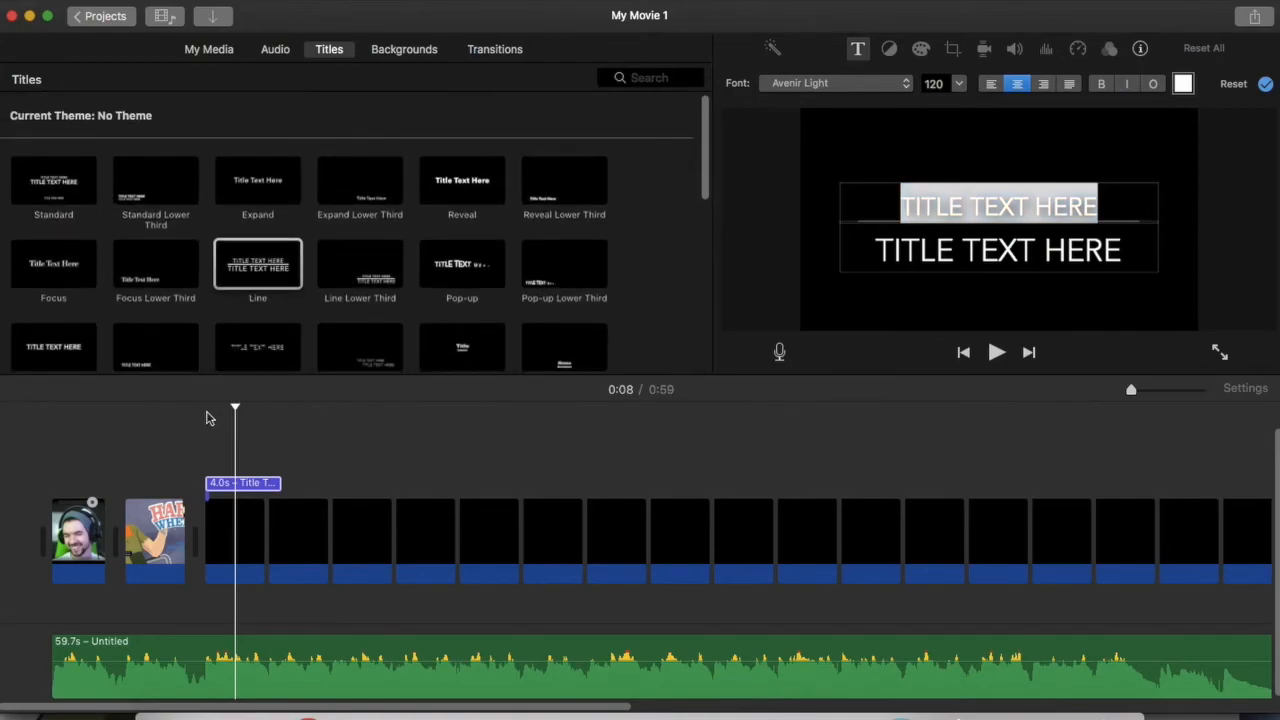
# Delete the Line title above the first remaining black segment
pyautogui.click(211, 437)
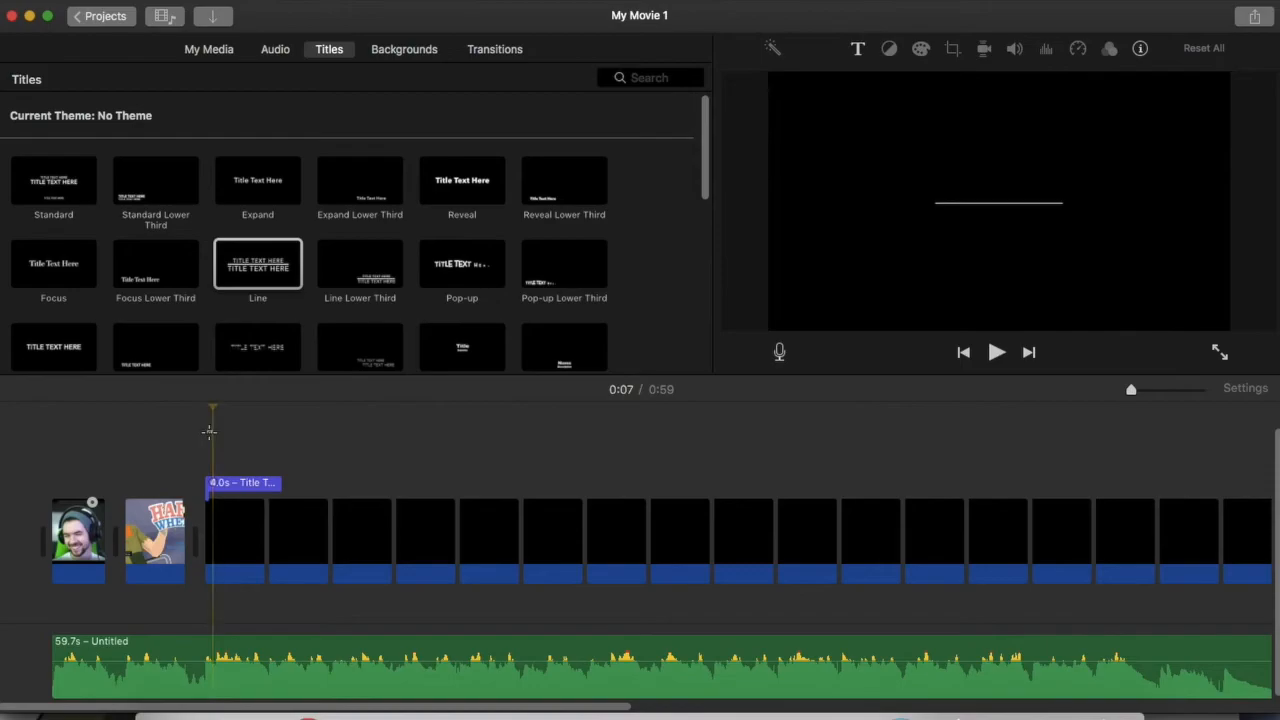
pyautogui.click(233, 483)
pyautogui.press('Delete')
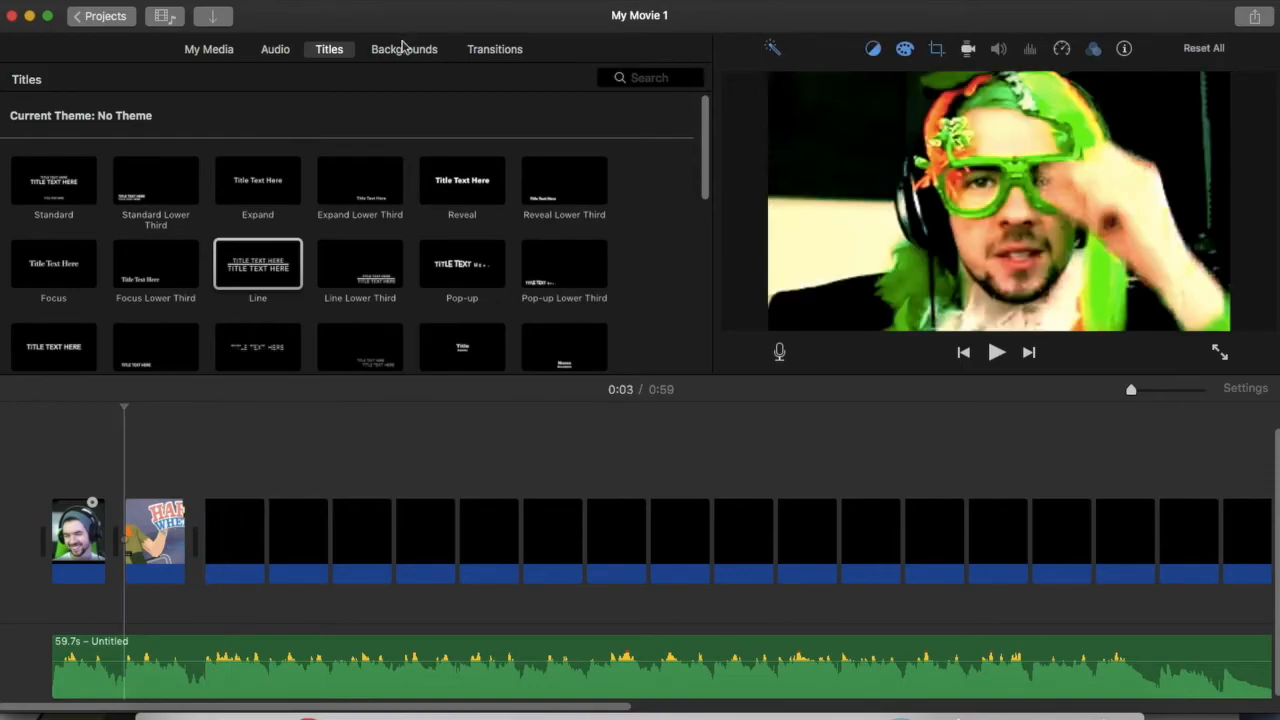
# Look through the collection of maps and backgrounds
pyautogui.click(404, 48)
pyautogui.scroll(-5, 400, 149)
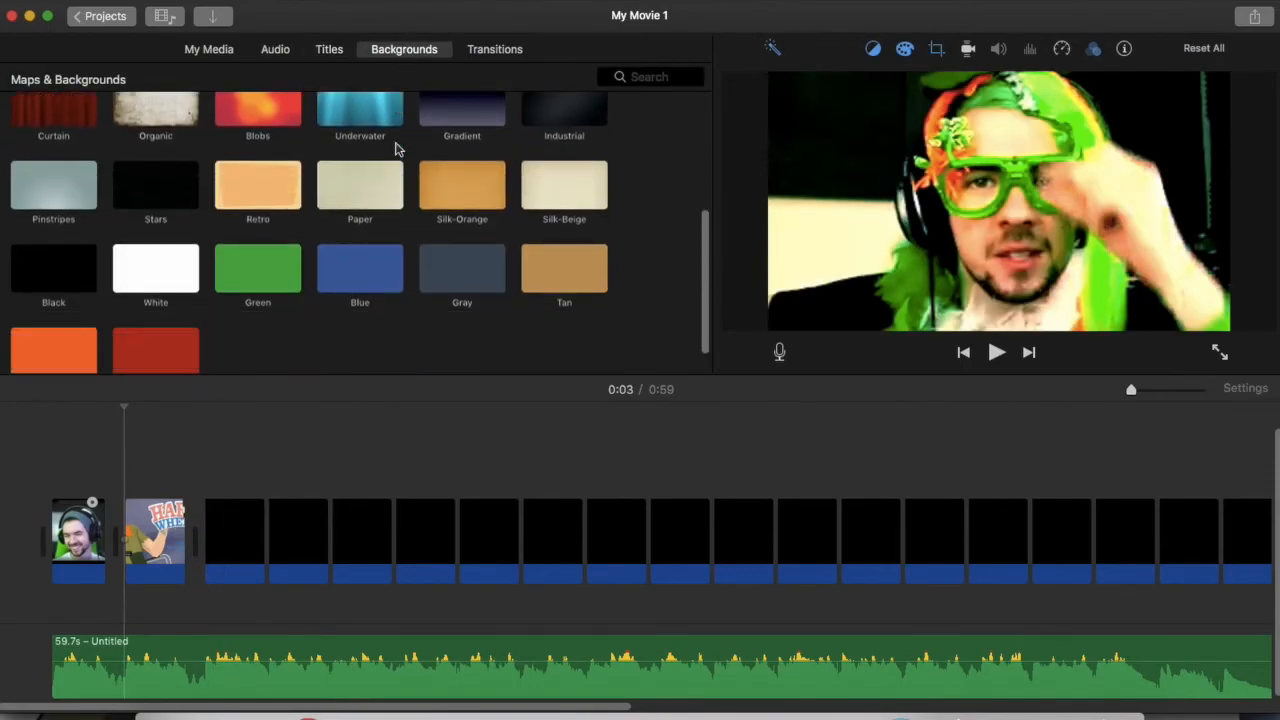
pyautogui.scroll(5, 396, 149)
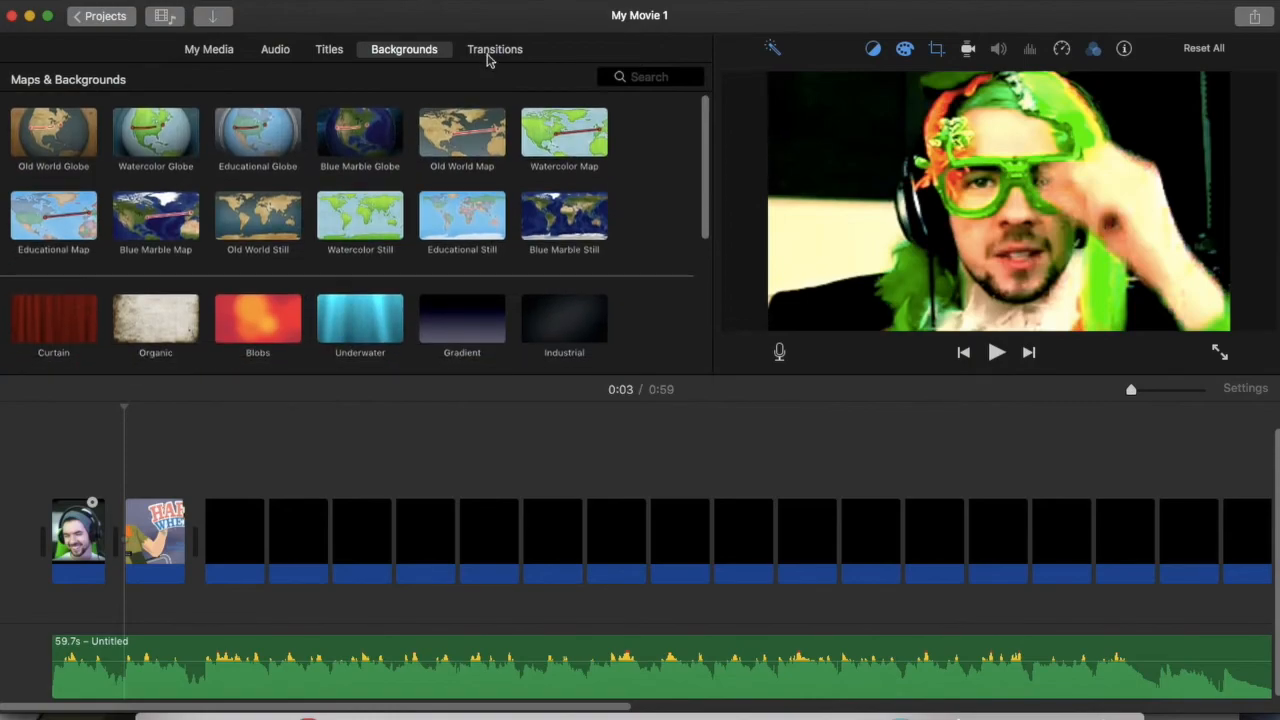
# Browse the transitions, add Cross Zoom between the first two clips and play it back
pyautogui.click(493, 50)
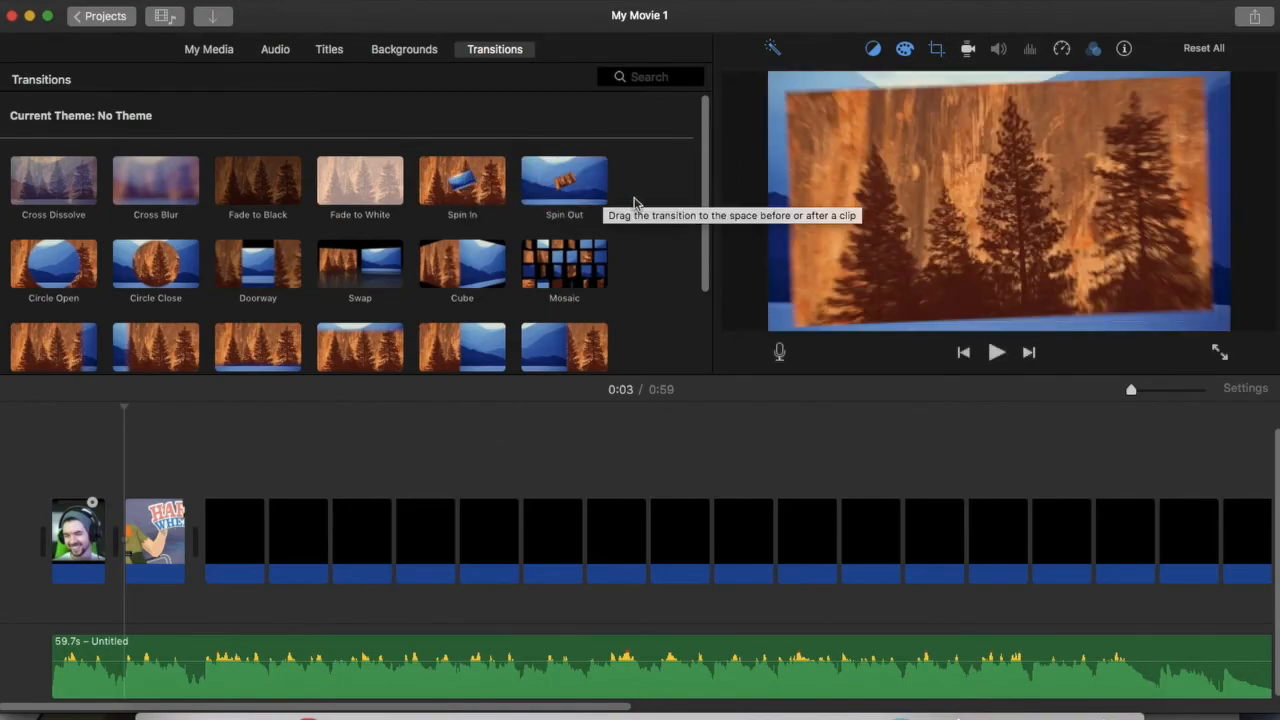
pyautogui.scroll(-4, 650, 206)
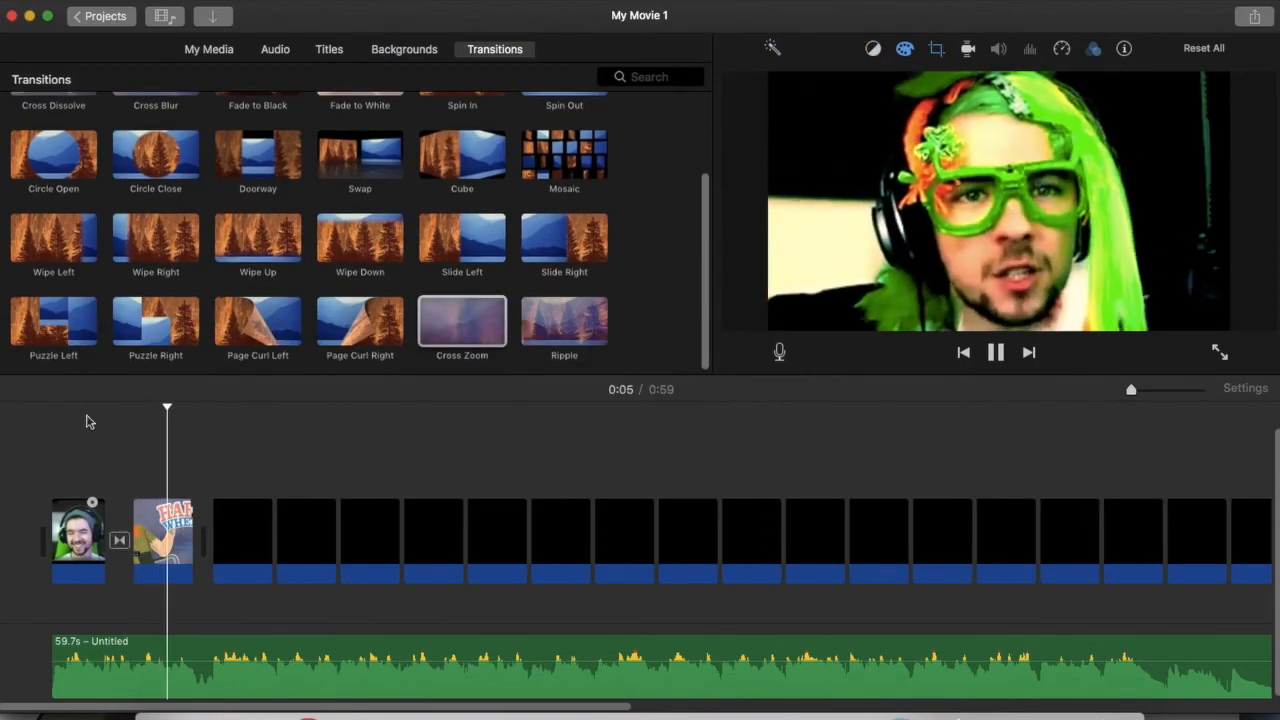
pyautogui.click(88, 421)
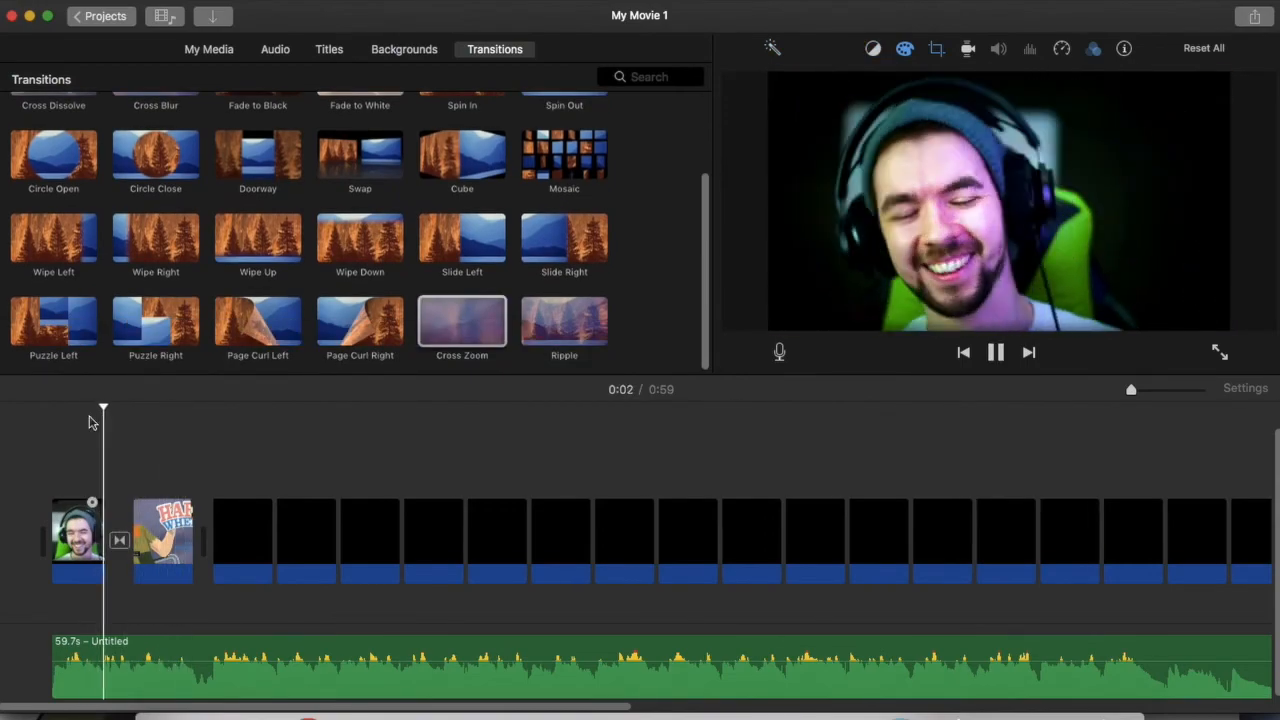
pyautogui.press('space')
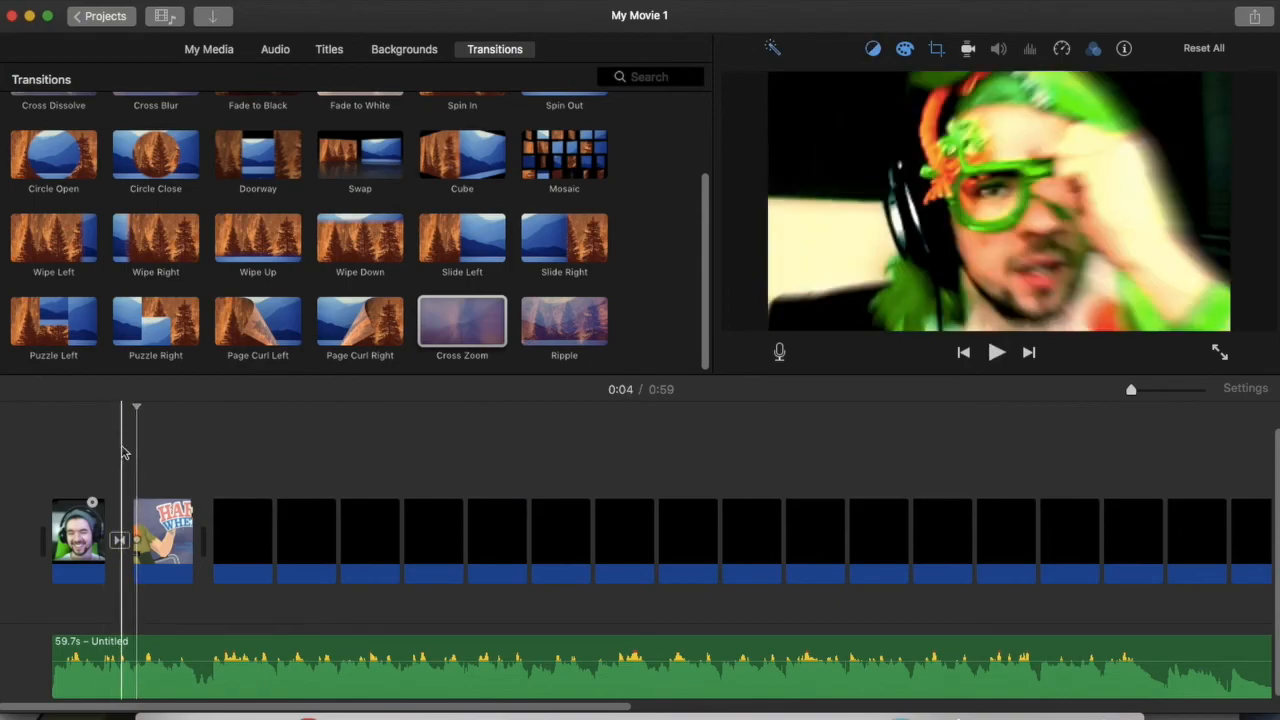
# Set the Cross Zoom transition's duration to 0.5 s and play back the change between the first two clips
pyautogui.click(119, 540)
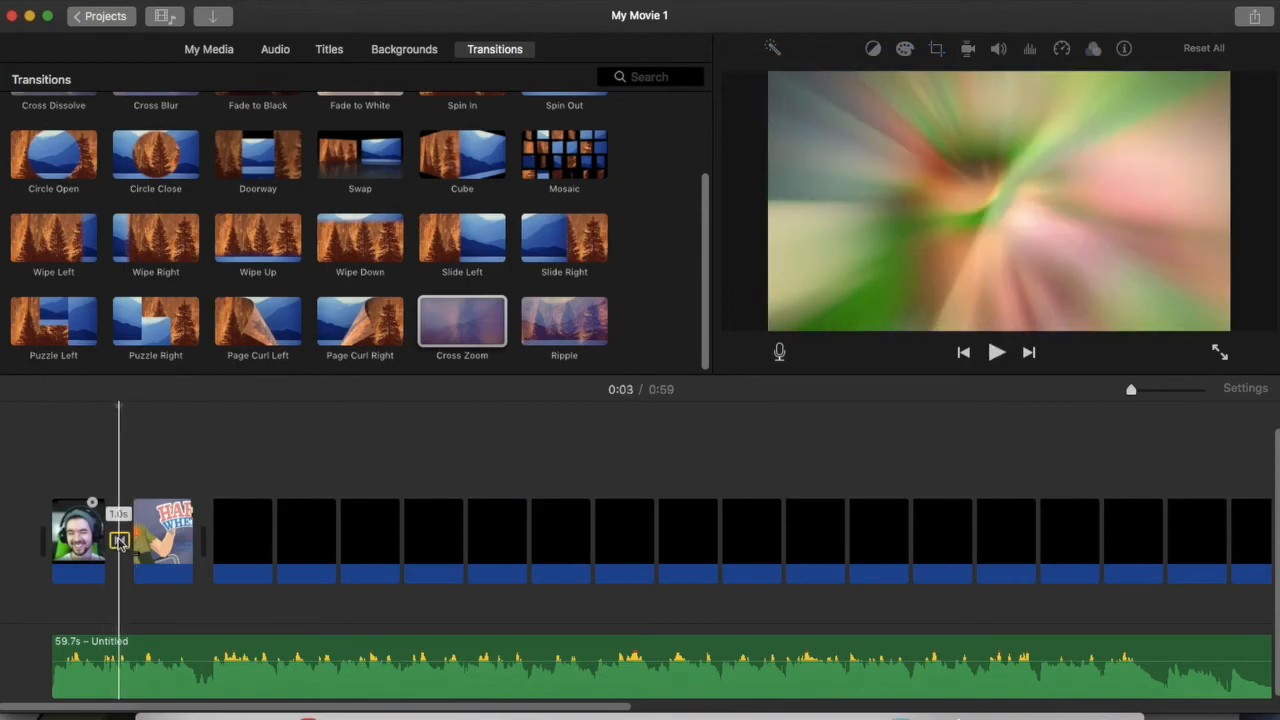
pyautogui.rightClick(120, 542)
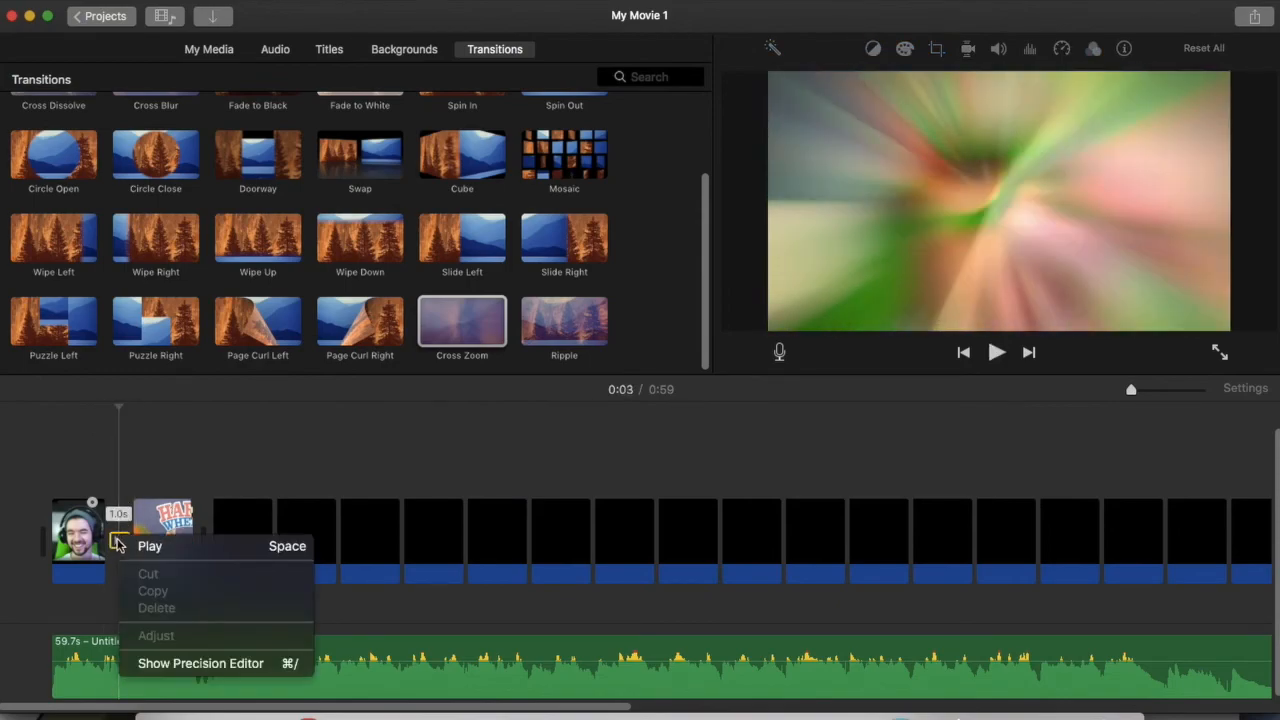
pyautogui.click(117, 541)
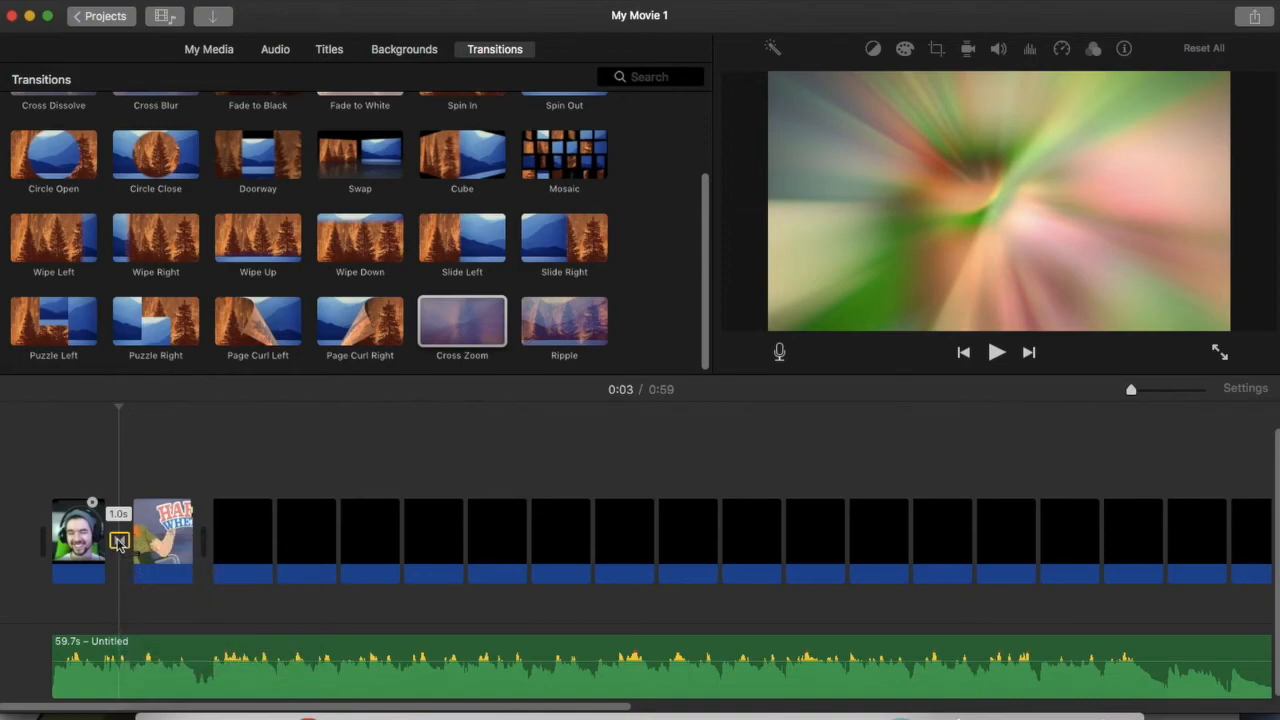
pyautogui.doubleClick(119, 541)
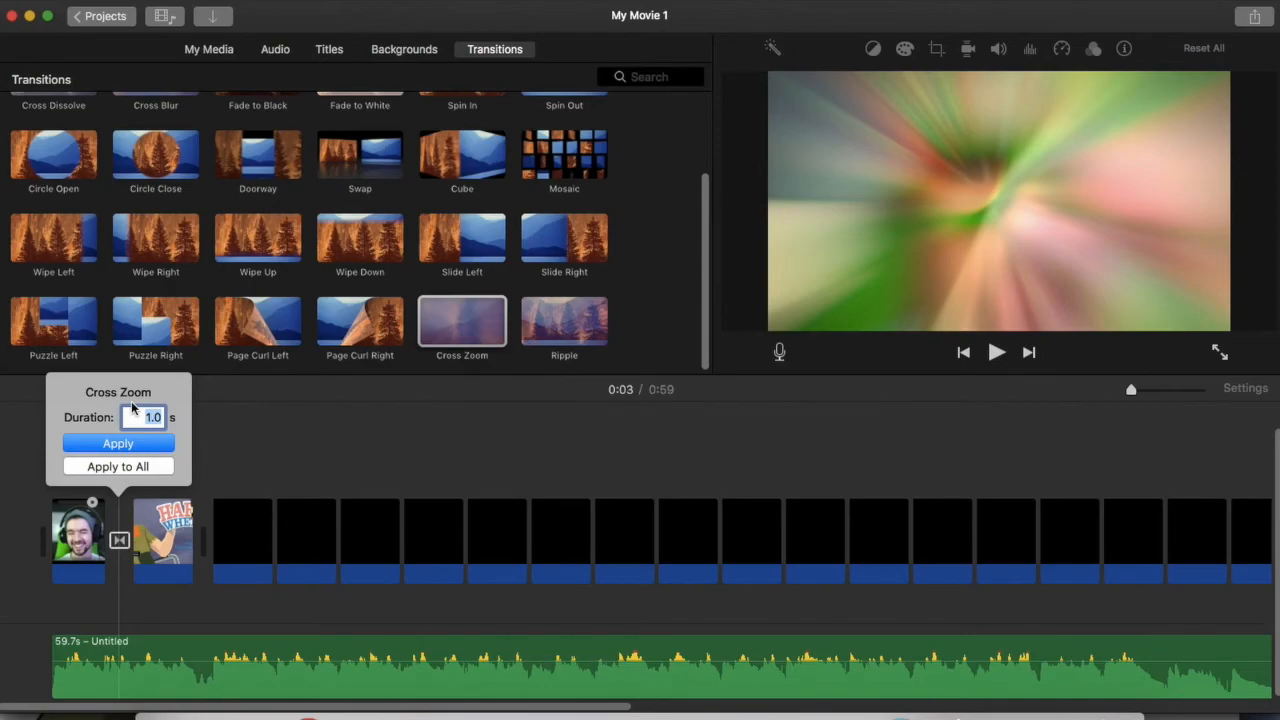
pyautogui.write('0.5')
pyautogui.press('Return')
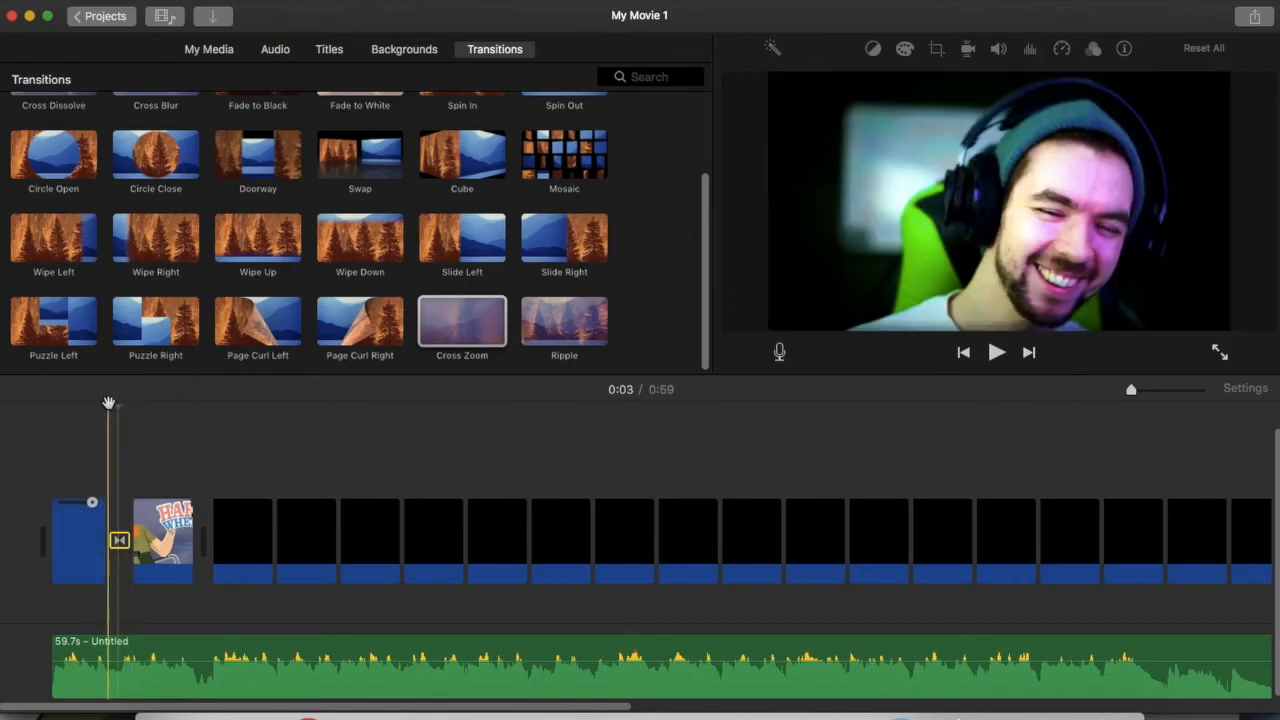
pyautogui.press('space')
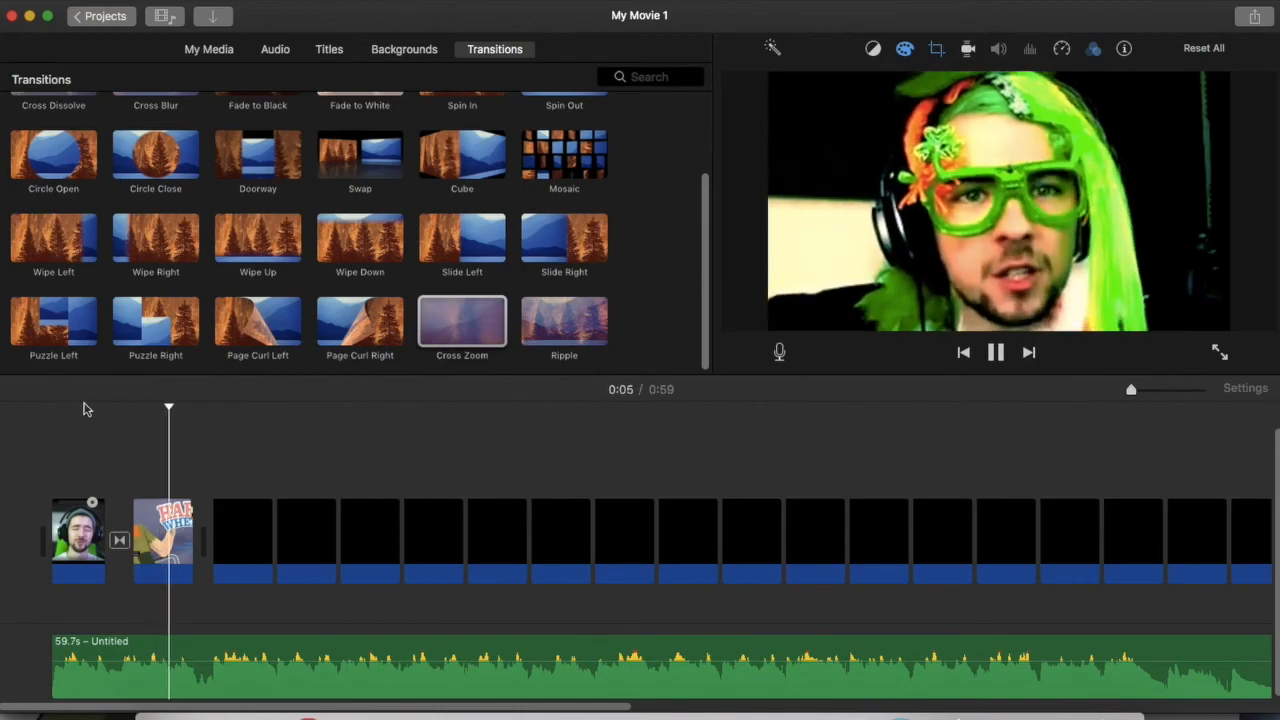
pyautogui.click(102, 420)
# Reapply Cross Zoom between the first two clips with a duration of 0.5 s and play it back
pyautogui.moveTo(432, 318); pyautogui.dragTo(115, 530)
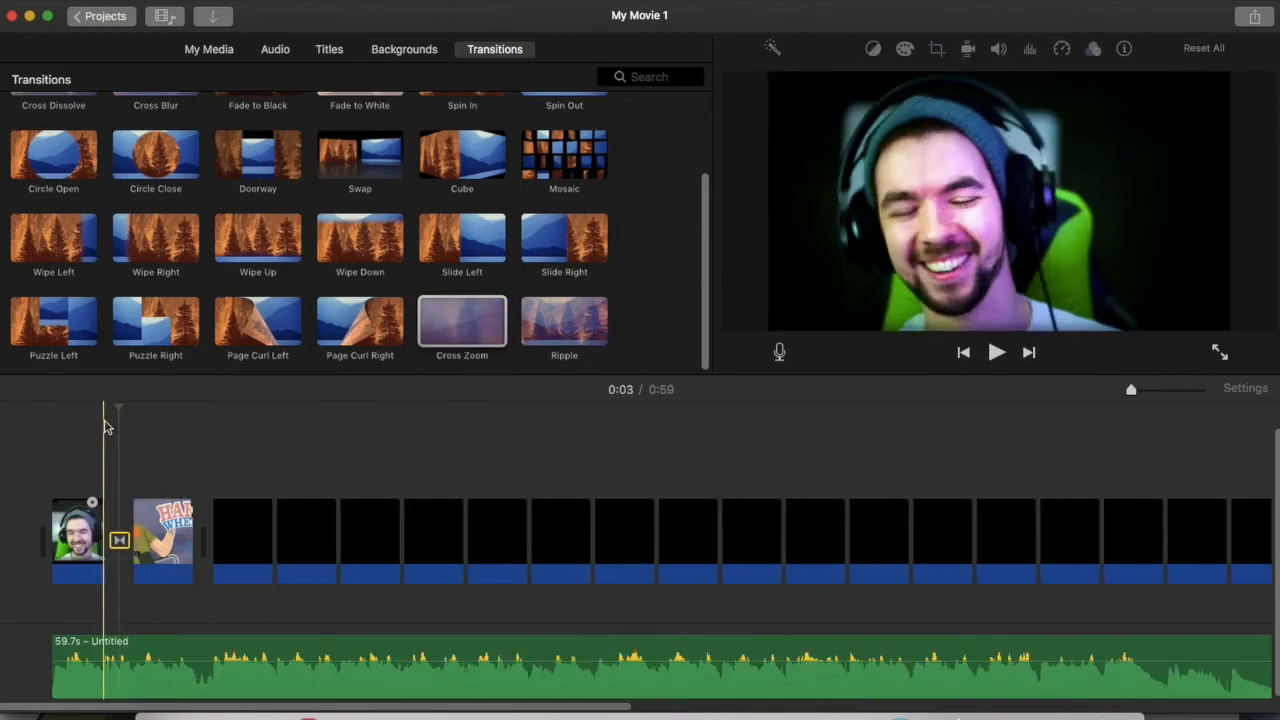
pyautogui.rightClick(118, 541)
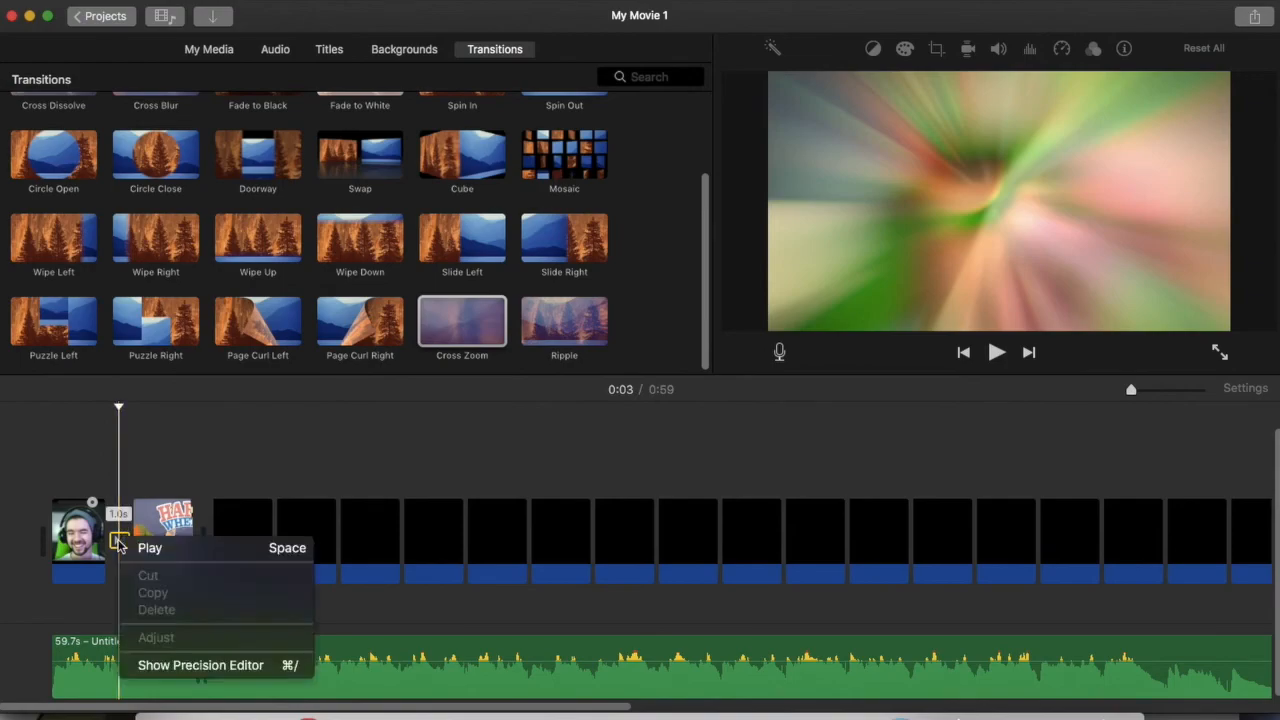
pyautogui.click(119, 543)
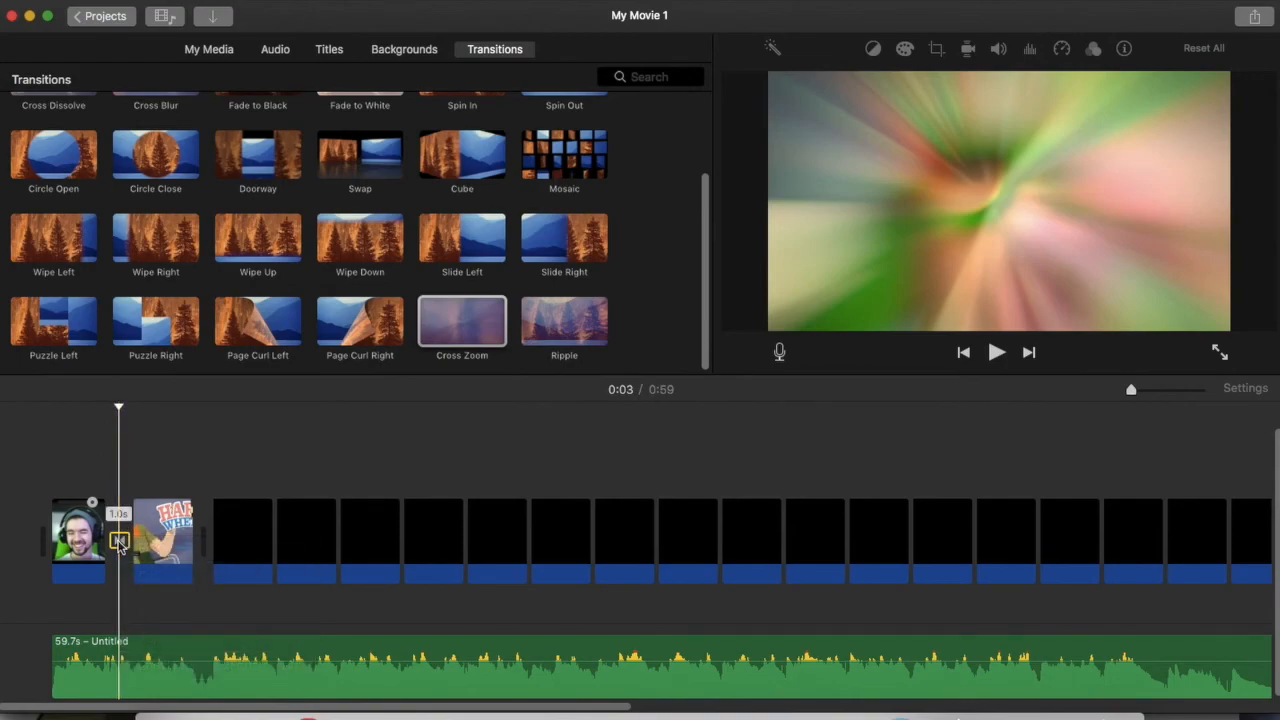
pyautogui.rightClick(118, 541)
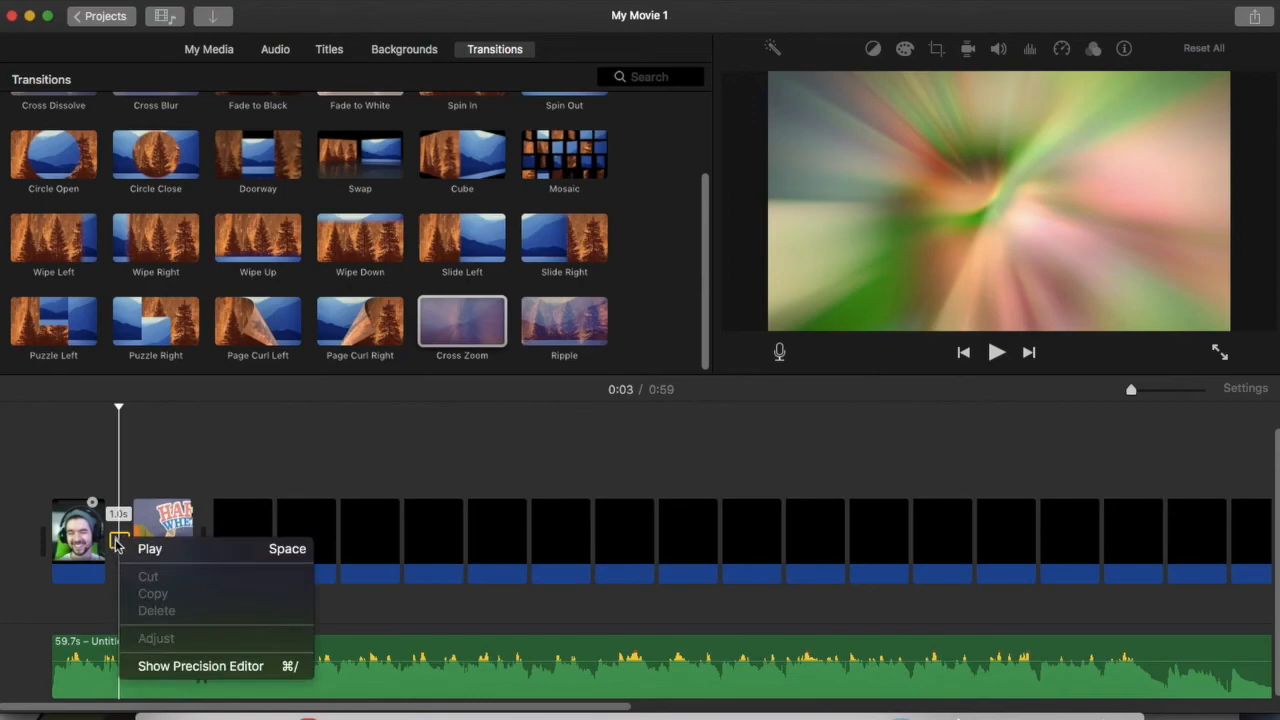
pyautogui.click(118, 541)
pyautogui.doubleClick(118, 541)
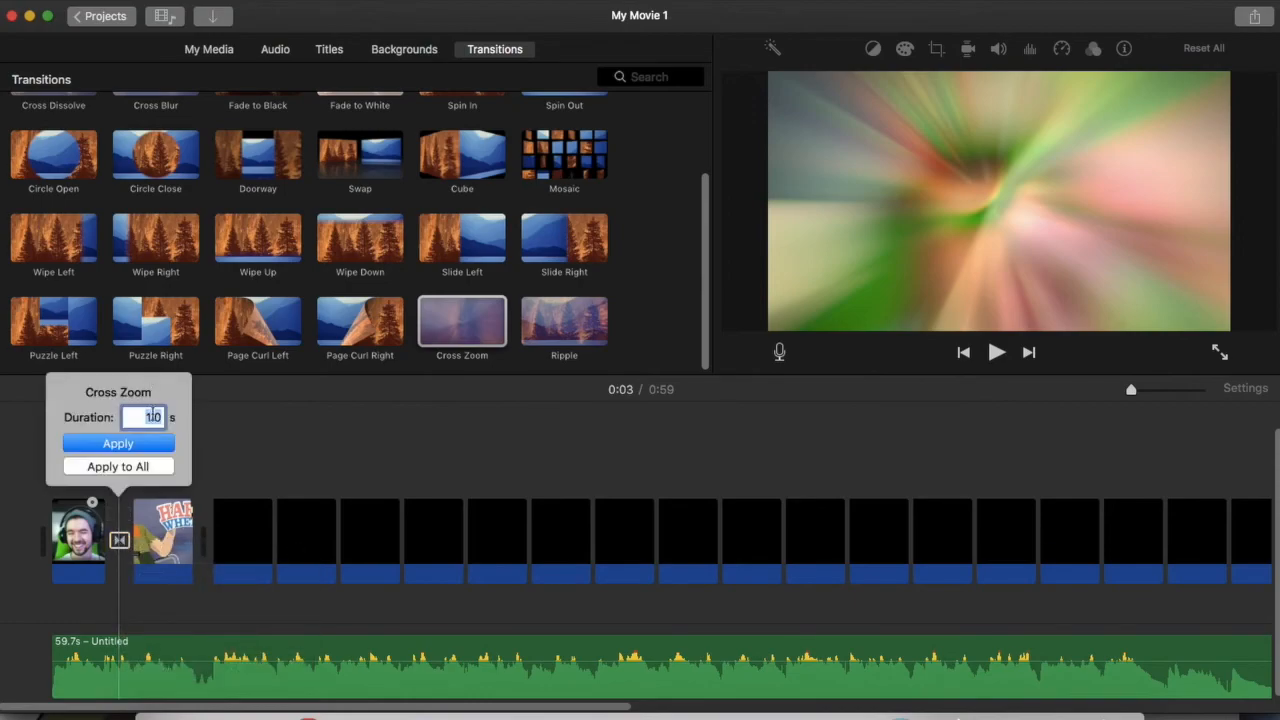
pyautogui.write('0.5')
pyautogui.press('Return')
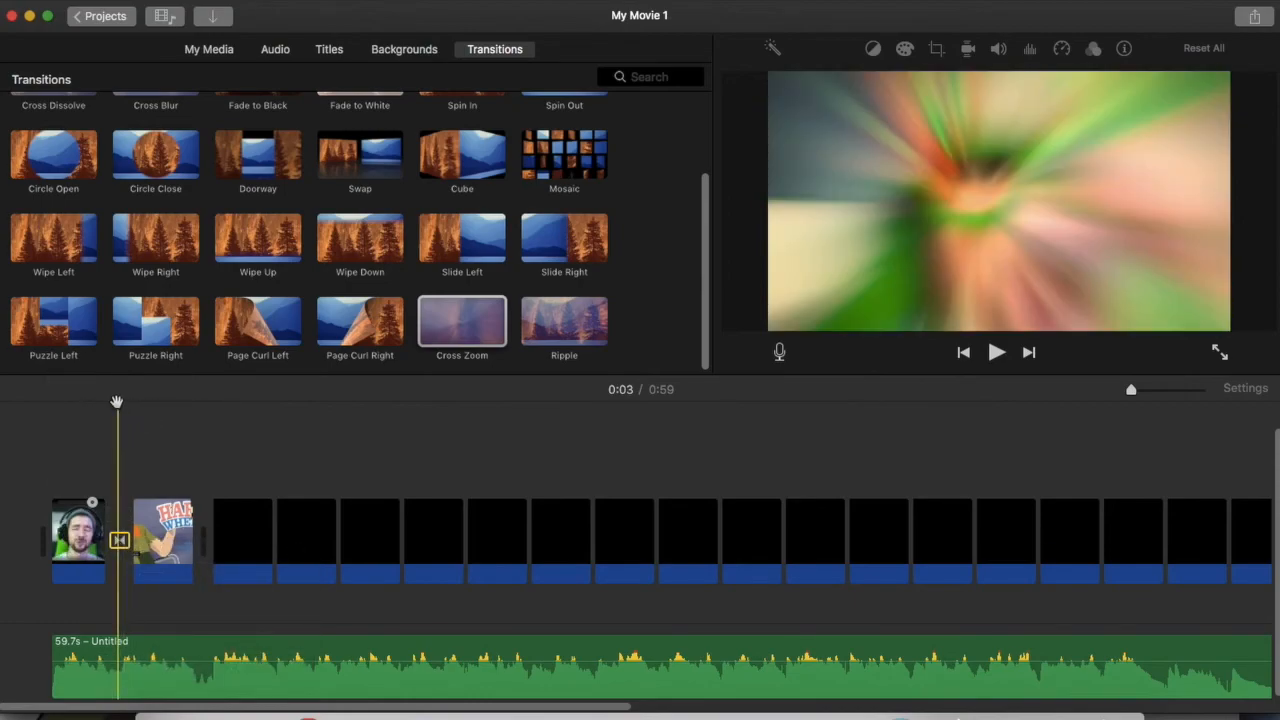
pyautogui.press('space')
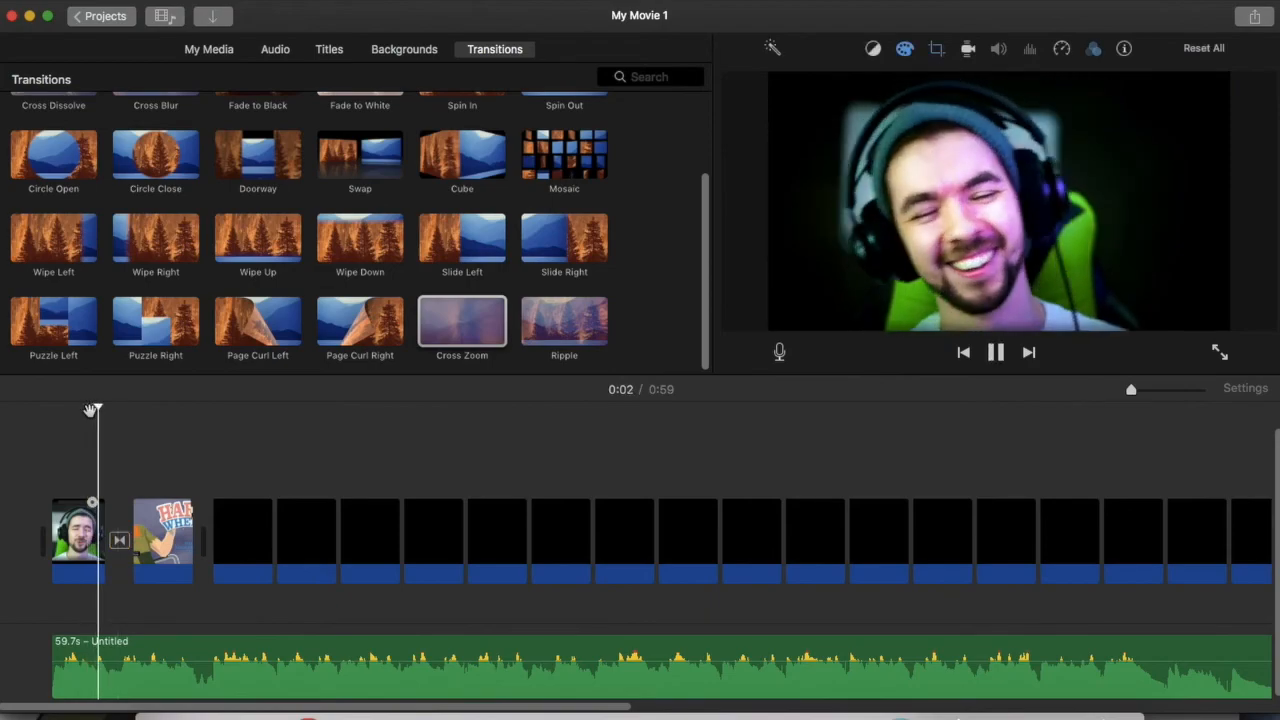
pyautogui.scroll(-4, 200, 200)
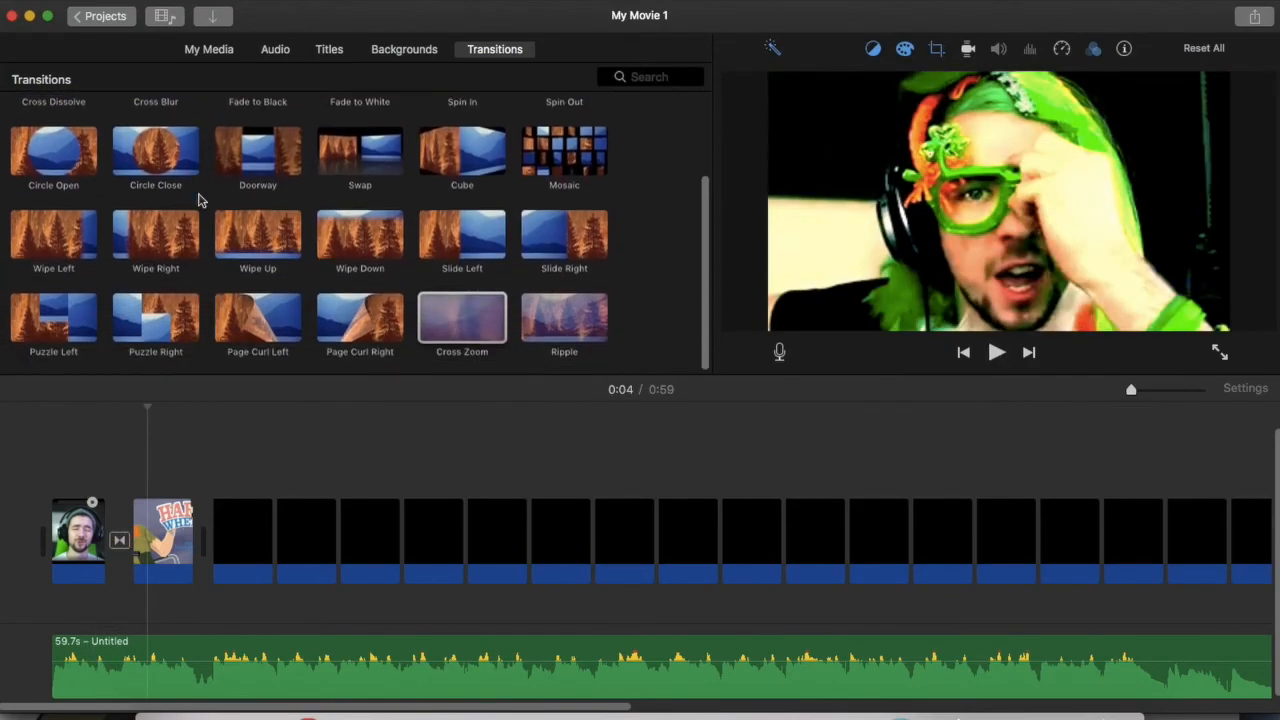
# Split the second clip near its middle, at about 0:04
pyautogui.click(162, 425)
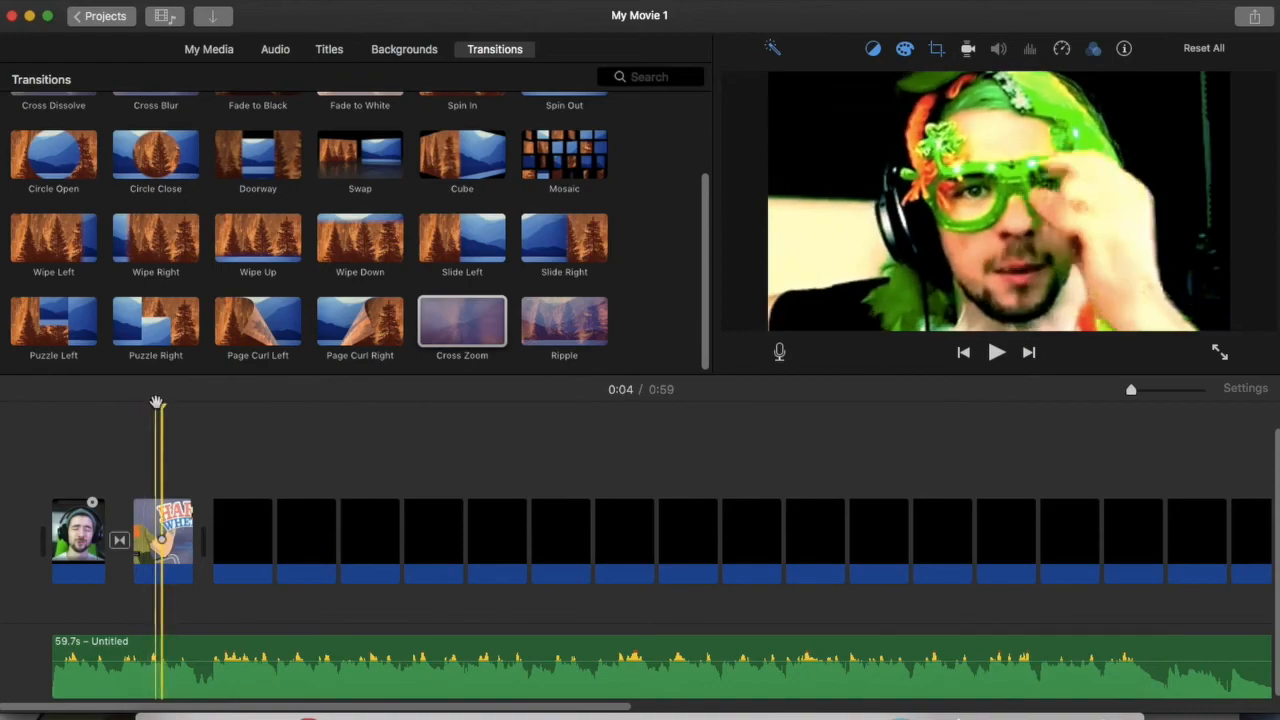
pyautogui.rightClick(165, 540)
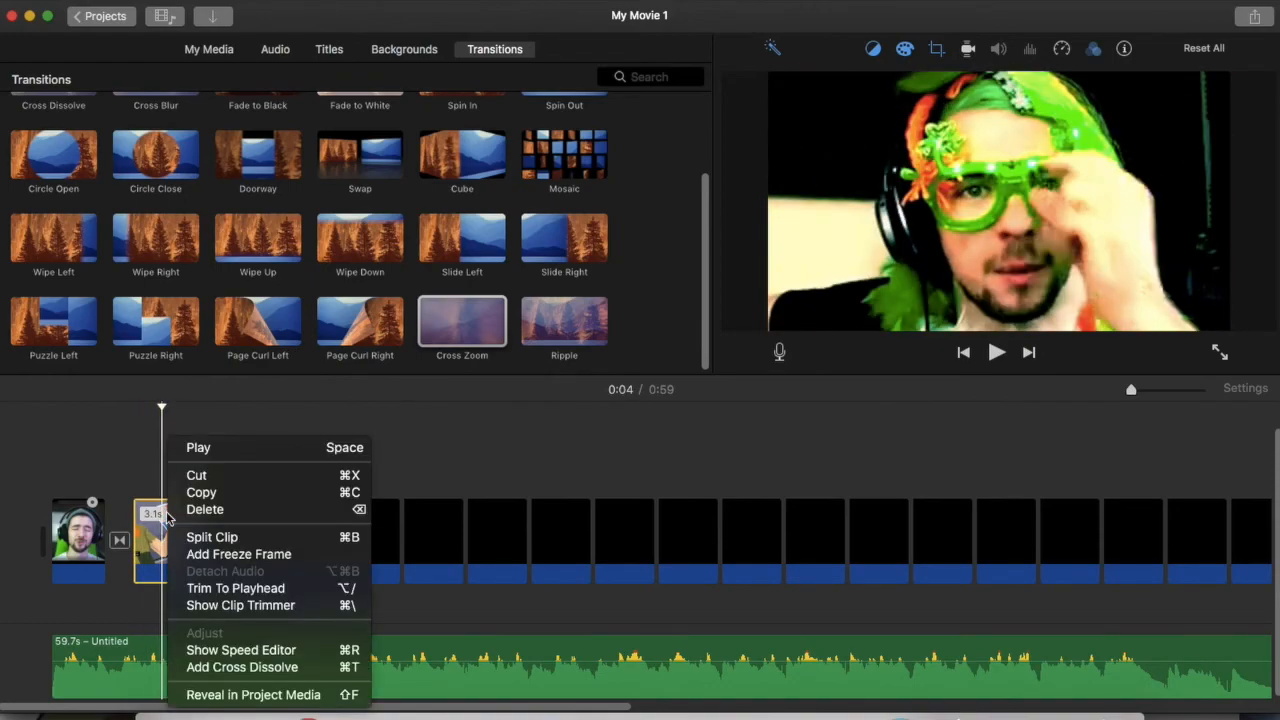
pyautogui.click(190, 540)
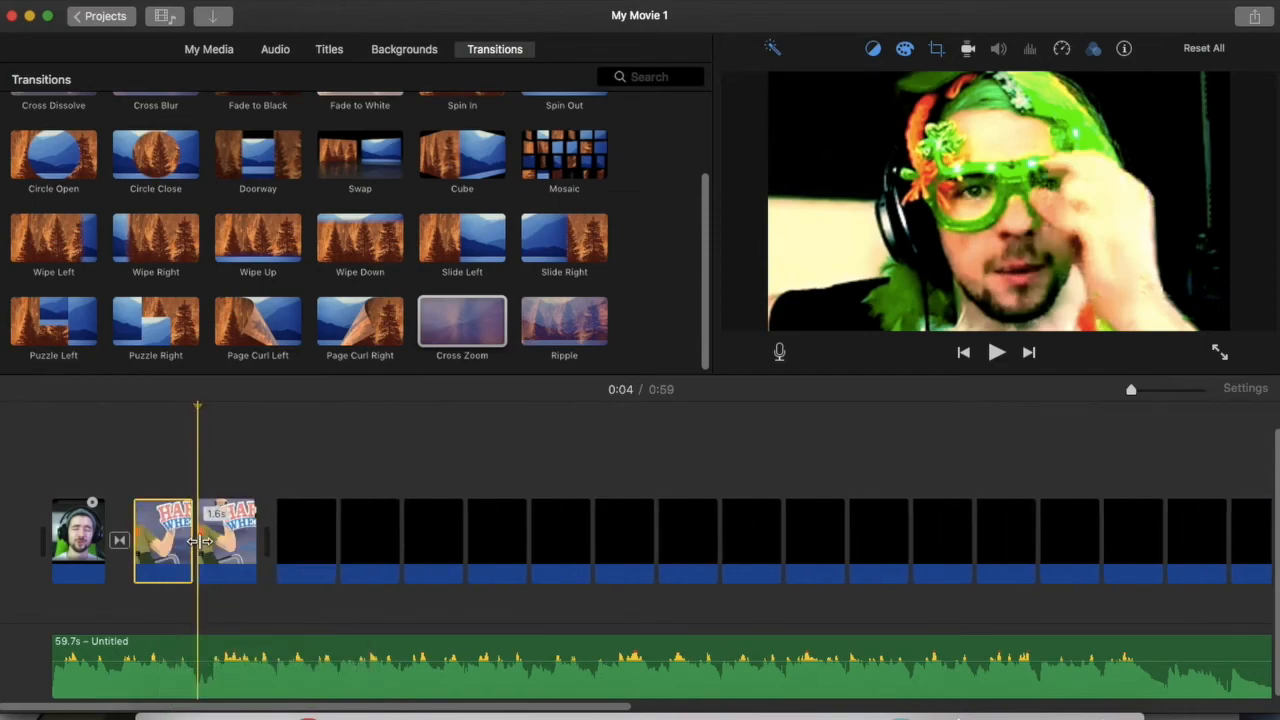
# Add Cross Zoom between the two halves of the split clip, apply its duration setting and play it back
pyautogui.moveTo(462, 320); pyautogui.dragTo(230, 515)
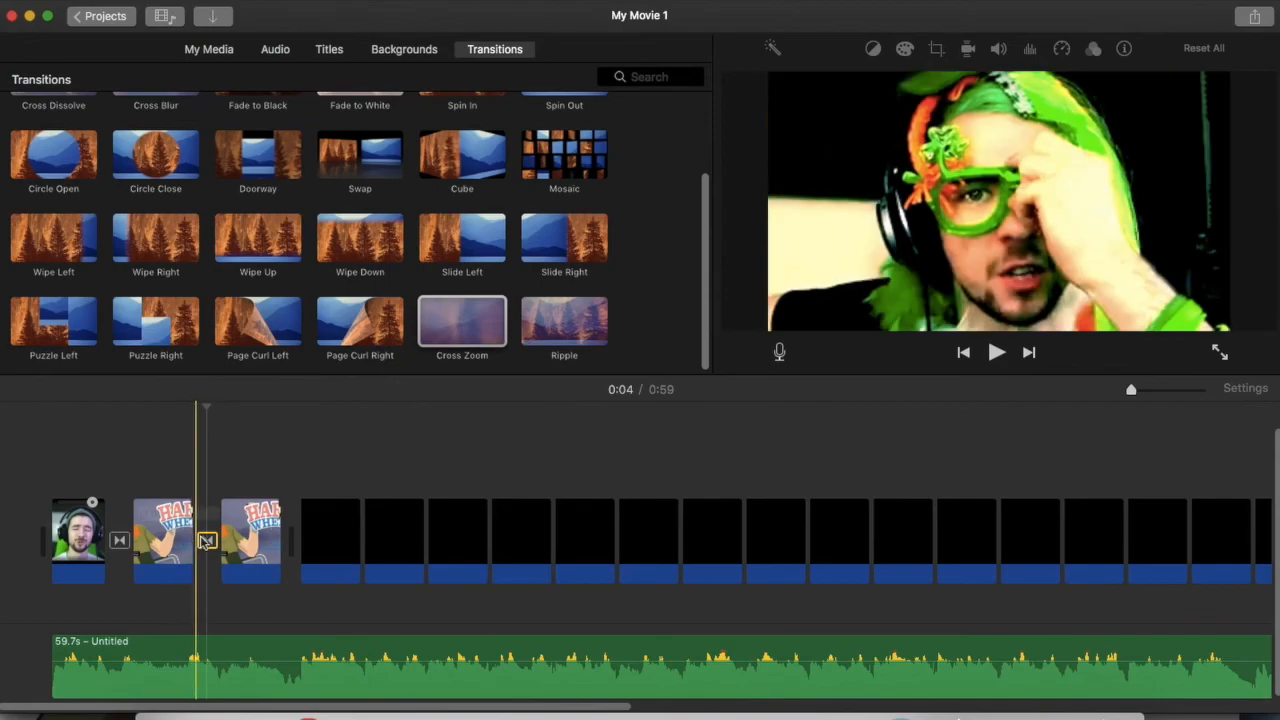
pyautogui.rightClick(206, 540)
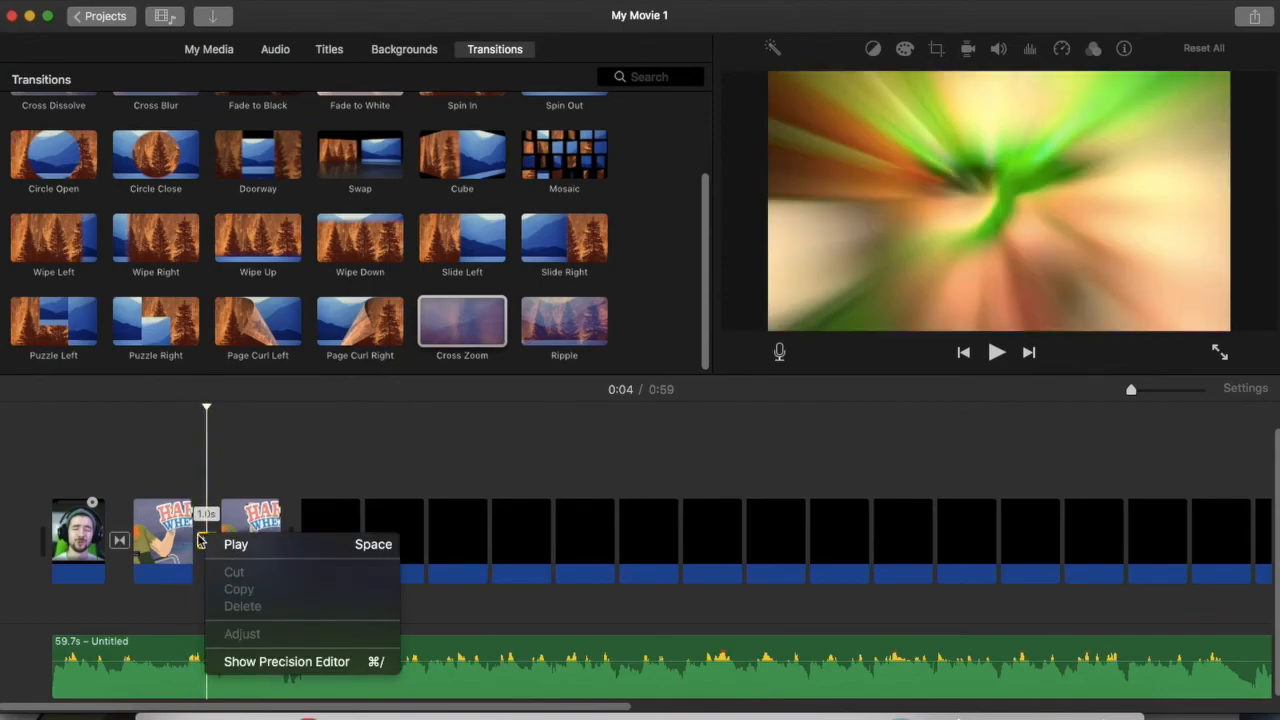
pyautogui.click(200, 540)
pyautogui.doubleClick(206, 540)
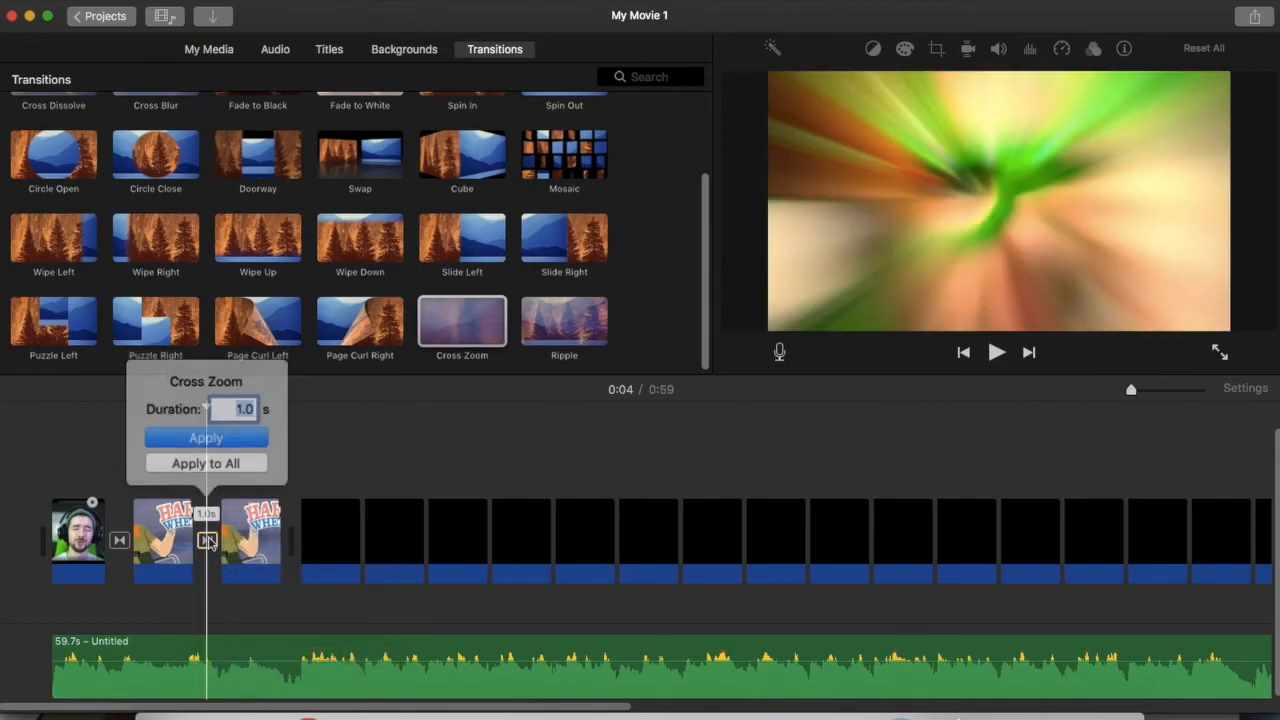
pyautogui.click(245, 446)
pyautogui.press('space')
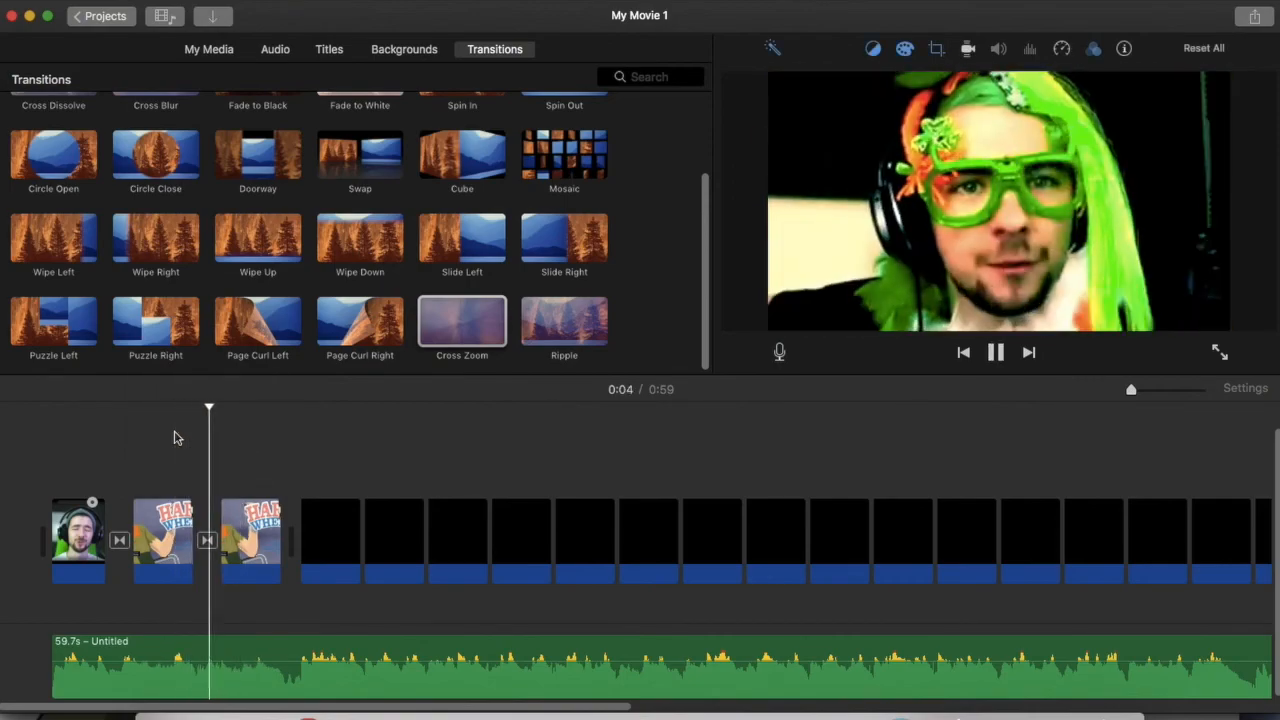
pyautogui.press('space')
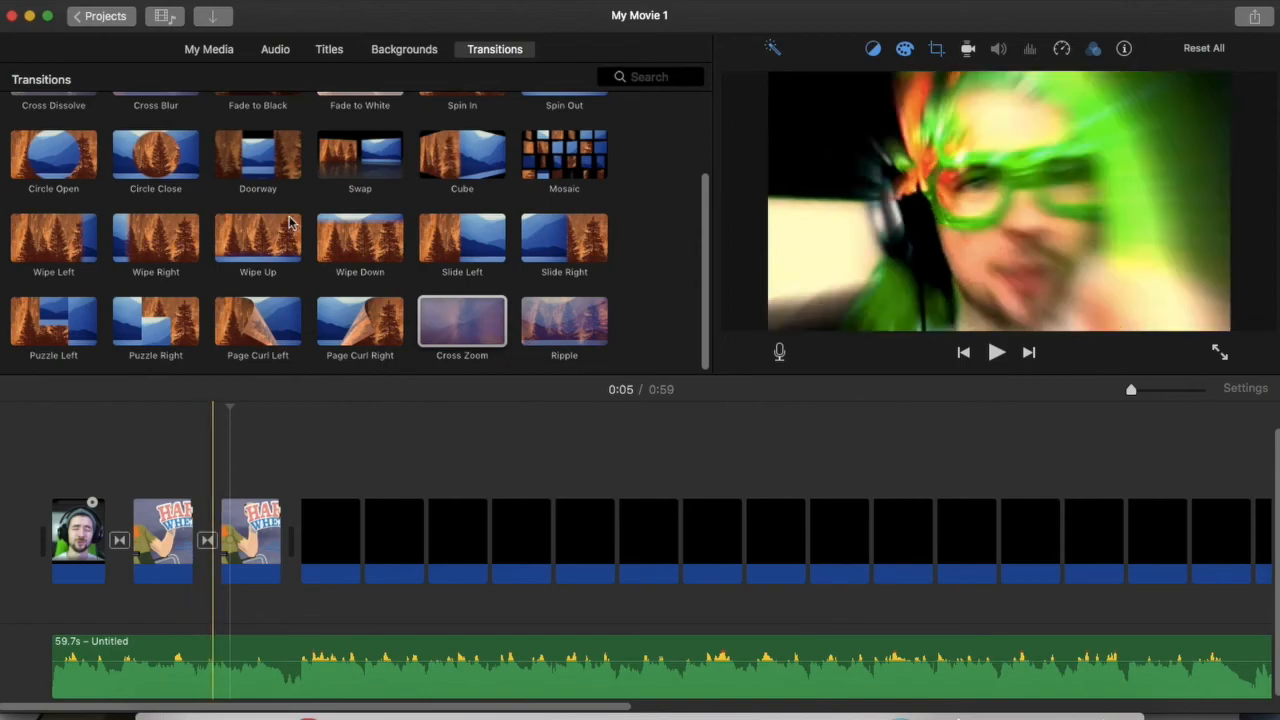
# Preview the Ripple transition and browse the other transition styles
pyautogui.click(577, 323)
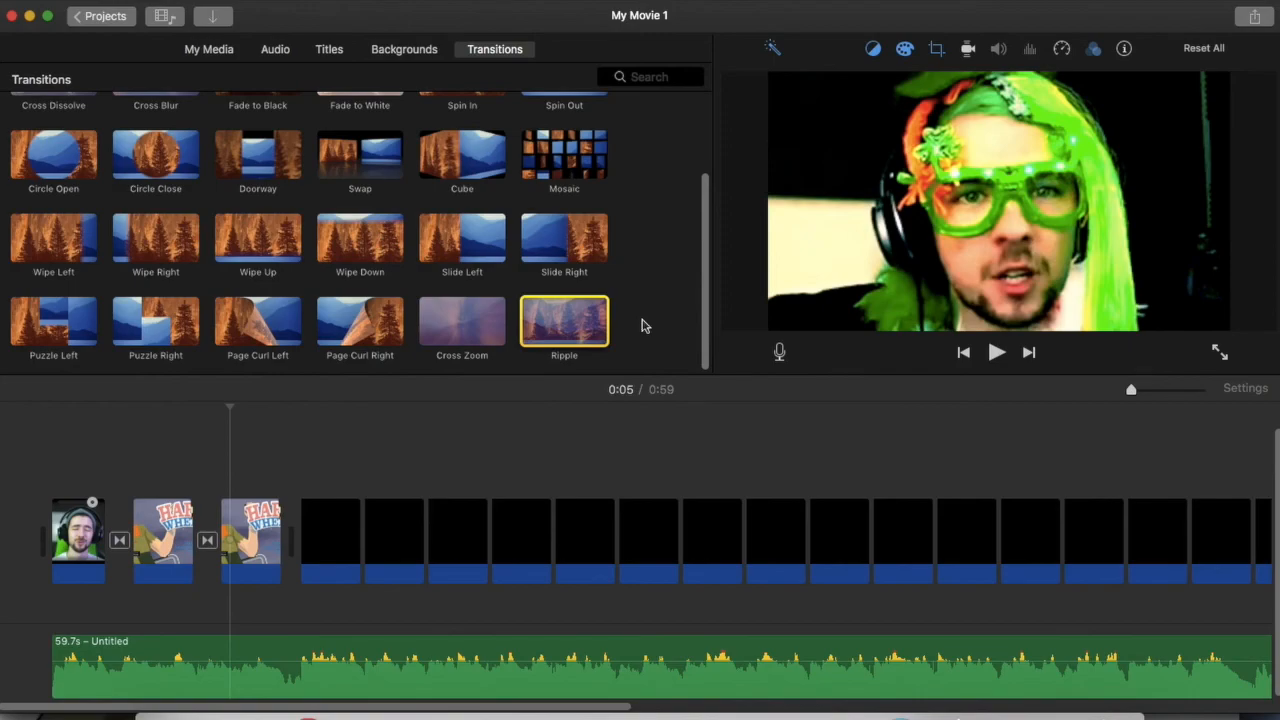
pyautogui.scroll(2, 671, 314)
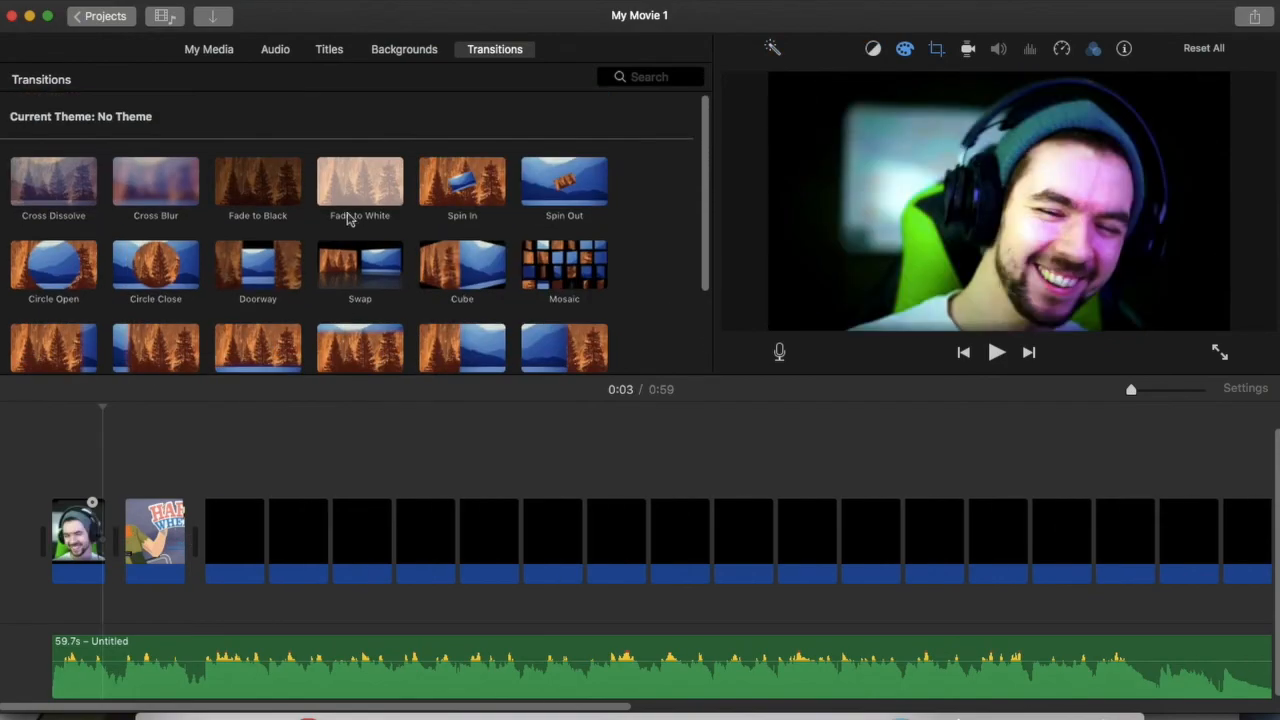